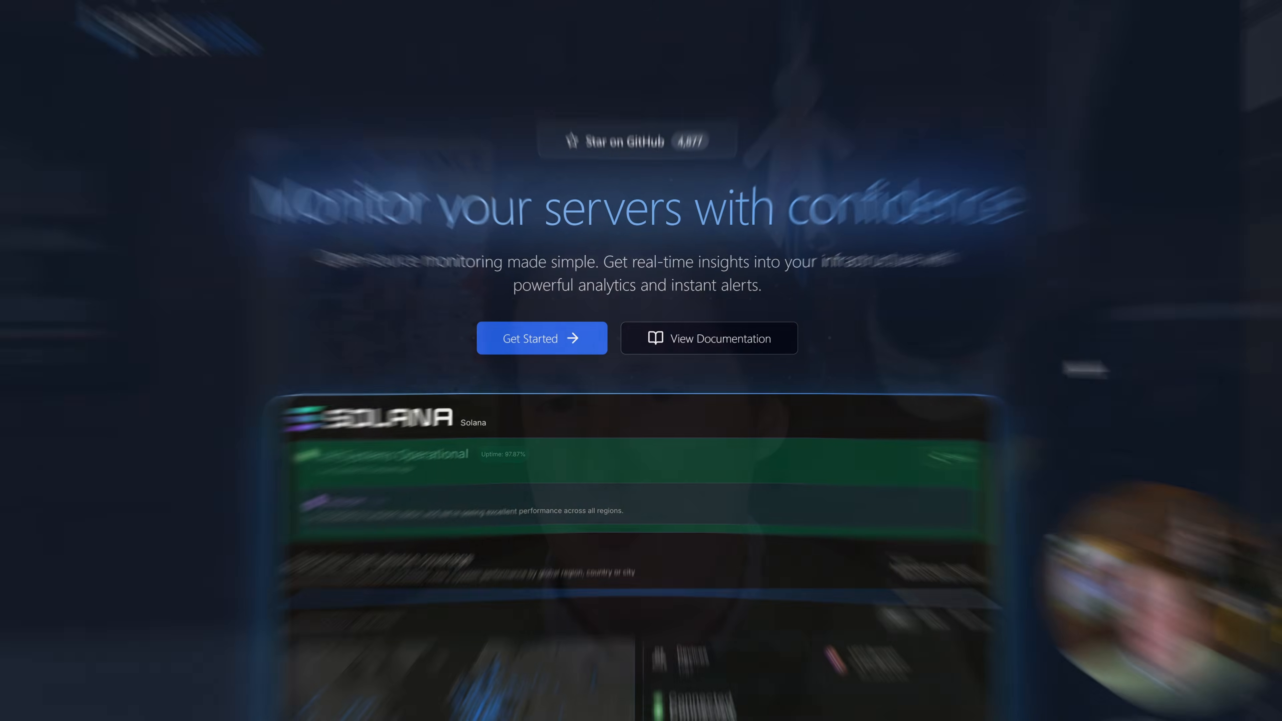
# Look through the Checkmate website, covering the status page preview, monitoring features, feature screenshots and product roadmap
pyautogui.scroll(-6, 1087, 432)
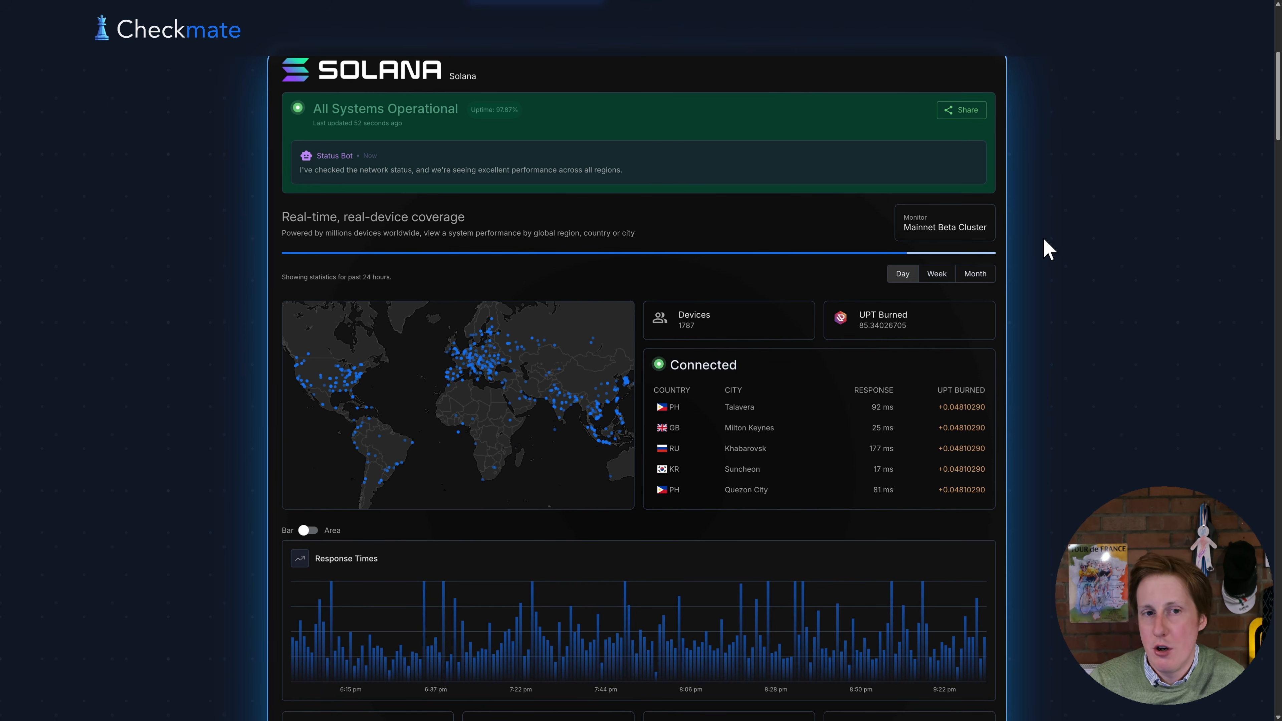
pyautogui.scroll(-10, 1056, 284)
pyautogui.scroll(-5, 1057, 286)
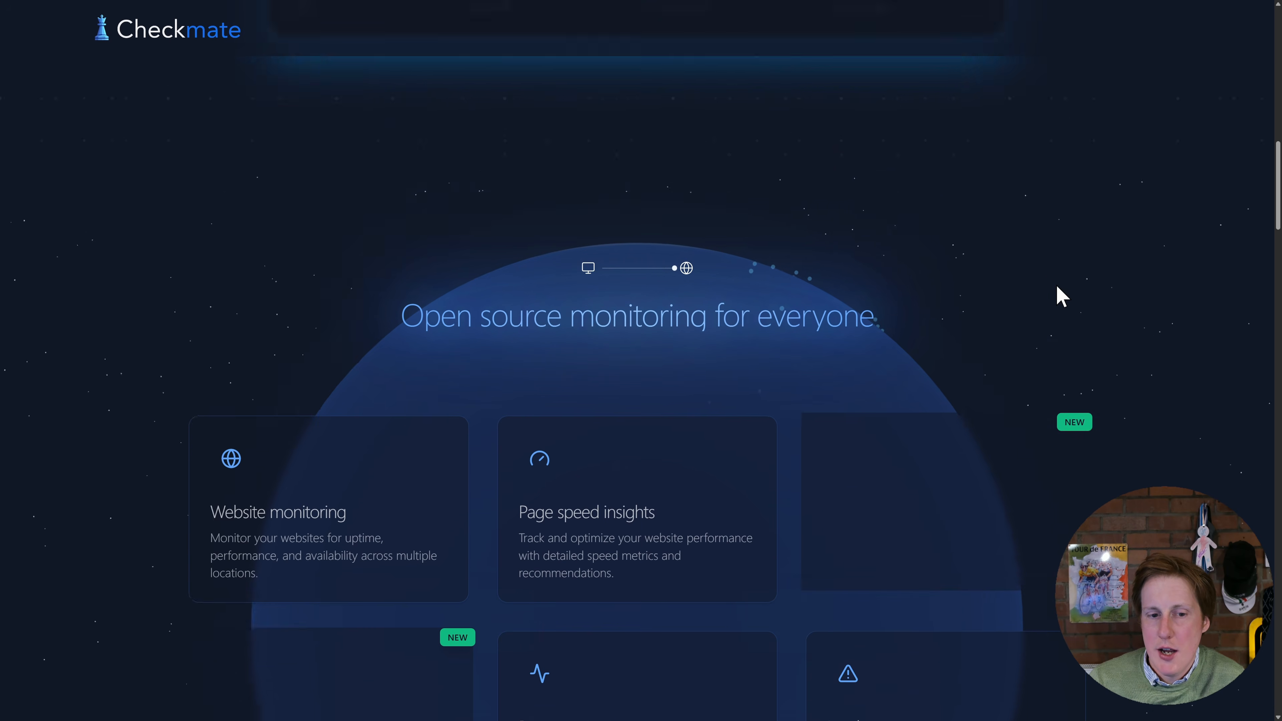
pyautogui.scroll(-4, 1127, 291)
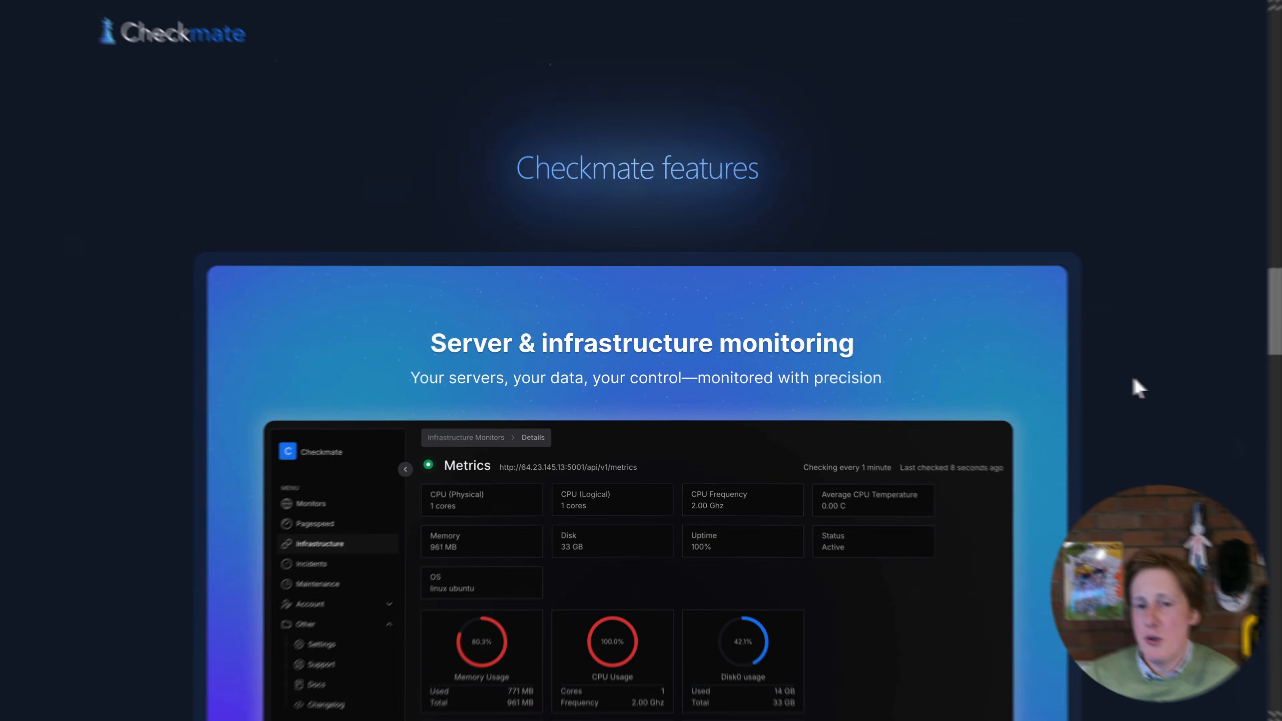
pyautogui.scroll(-2, 1135, 382)
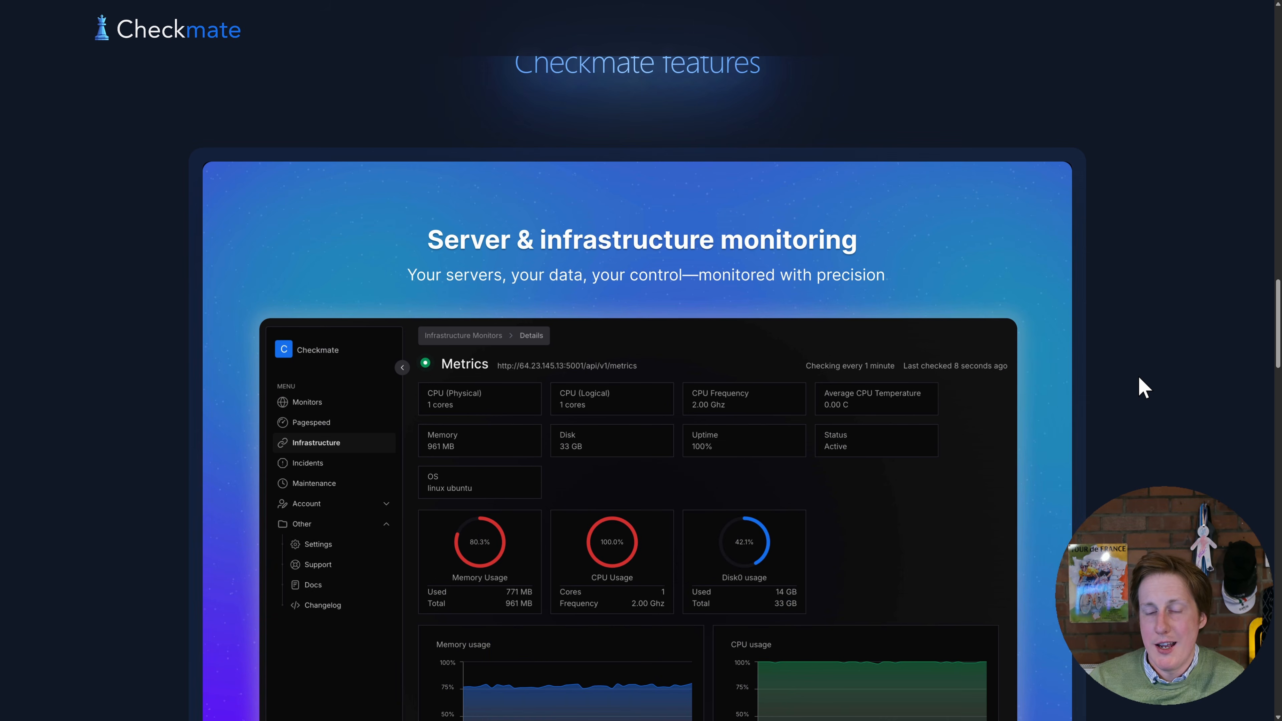
pyautogui.scroll(-3, 1143, 388)
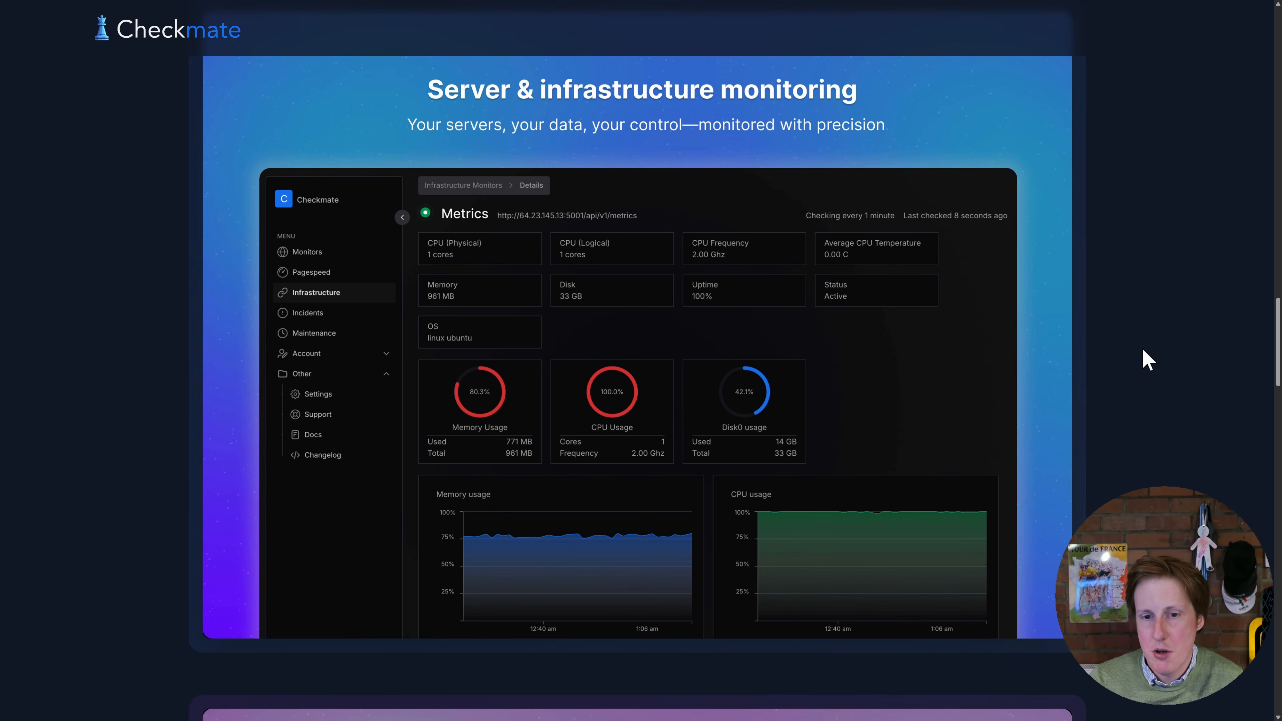
pyautogui.scroll(-5, 1142, 353)
pyautogui.scroll(-8, 1133, 346)
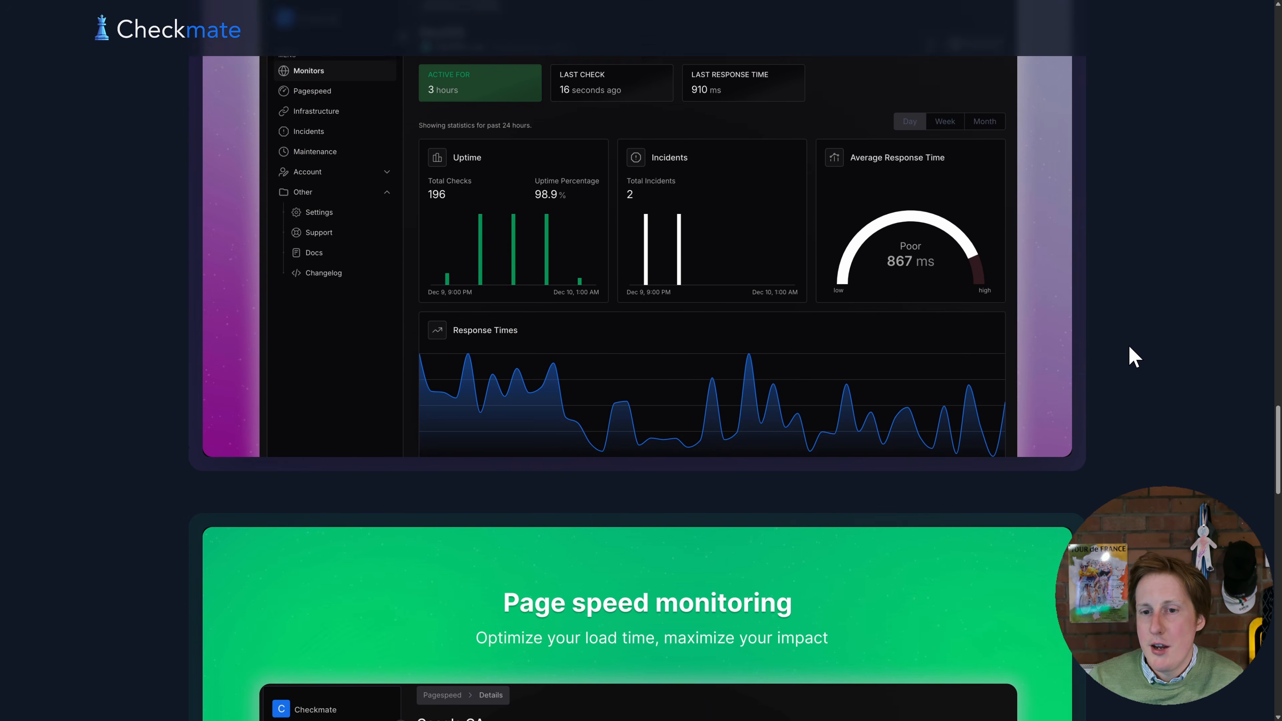
pyautogui.scroll(-12, 1130, 351)
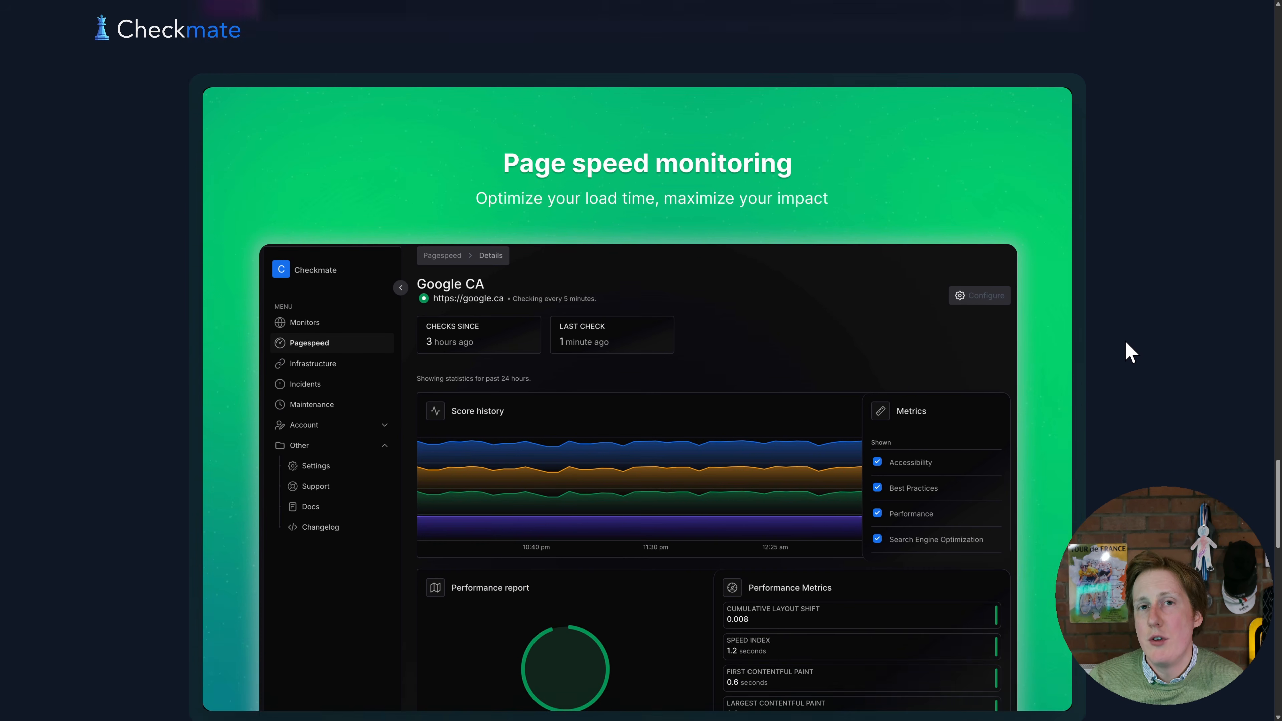
pyautogui.scroll(-5, 1129, 349)
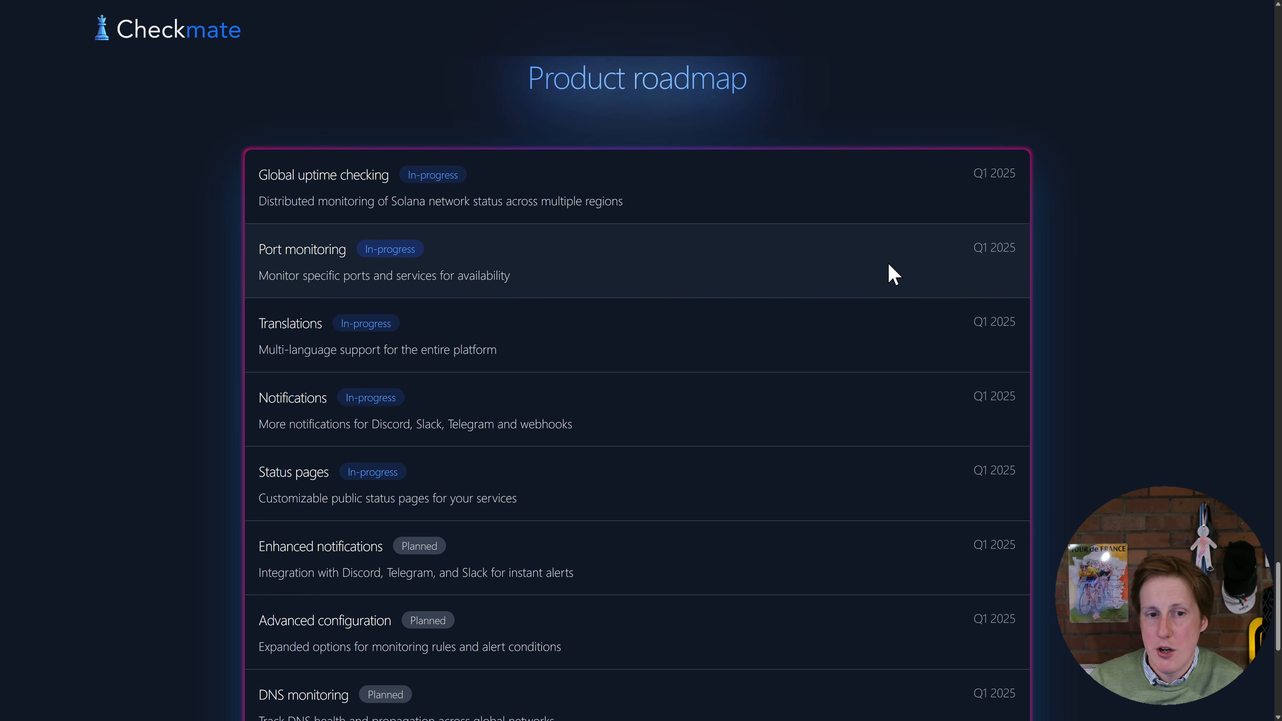
pyautogui.scroll(-2, 888, 269)
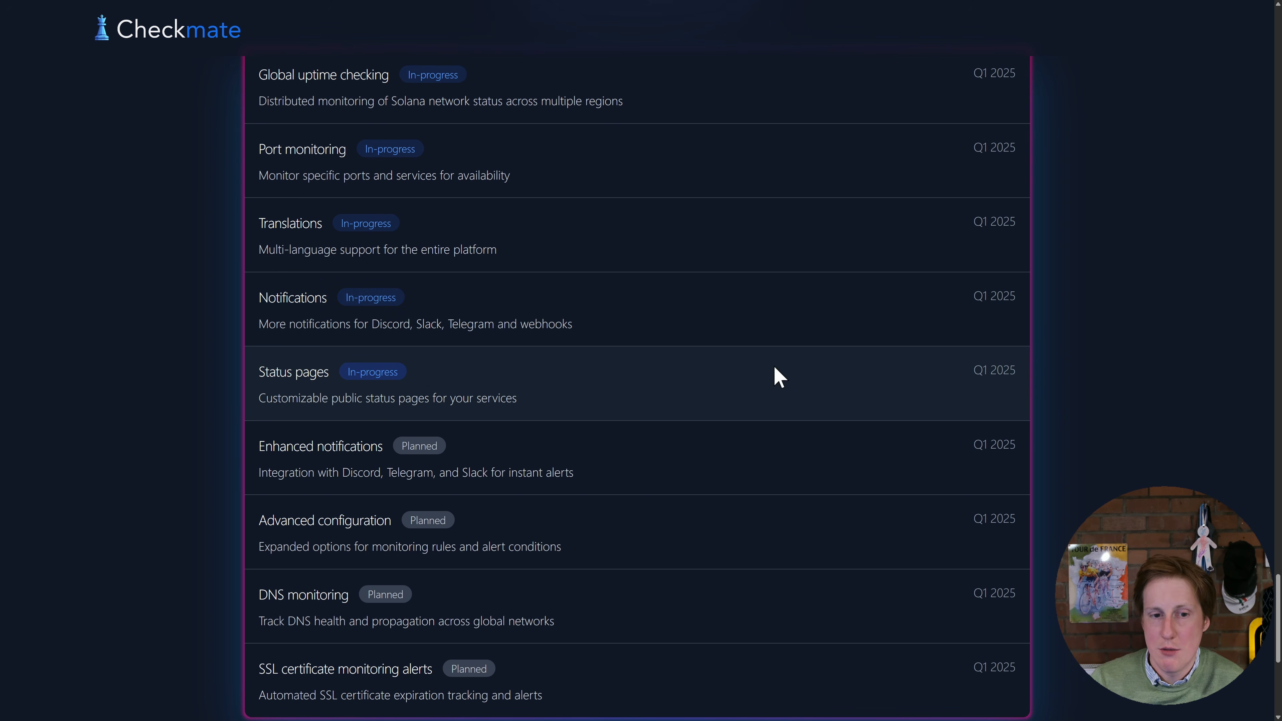
pyautogui.scroll(-2, 803, 367)
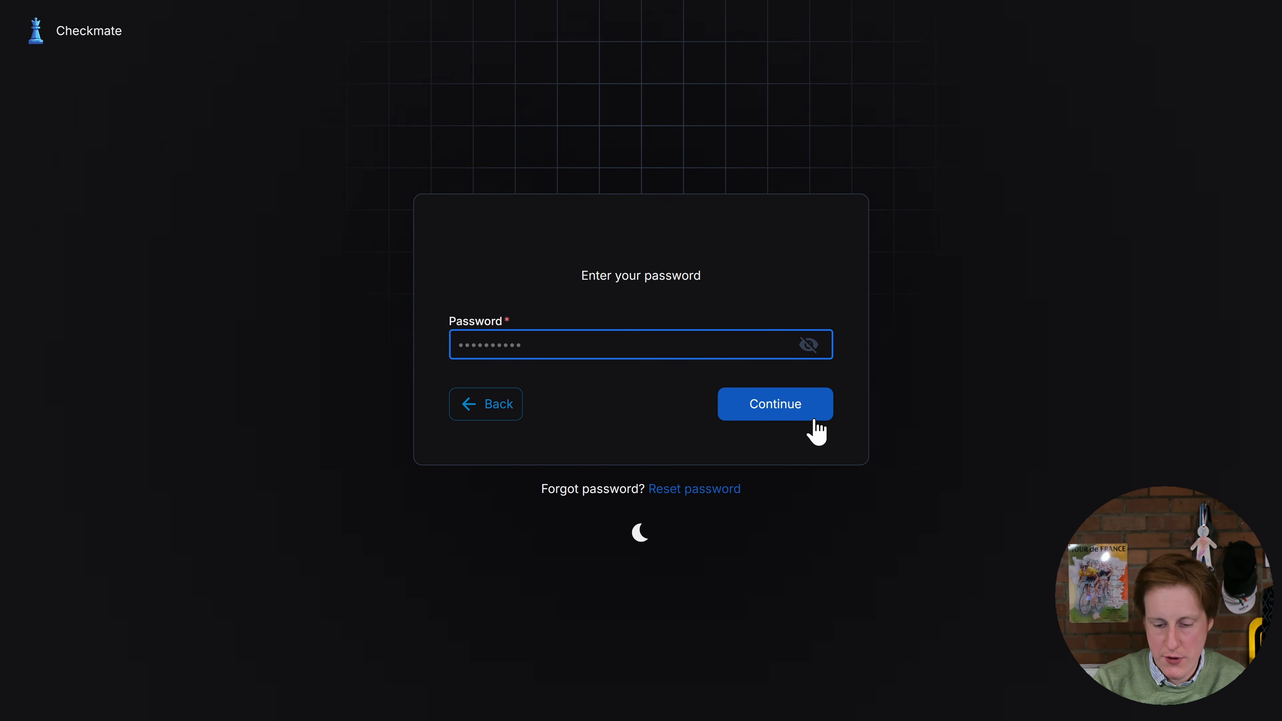
# Enter the account password and sign in to the Checkmate dashboard
pyautogui.write('••••••••')
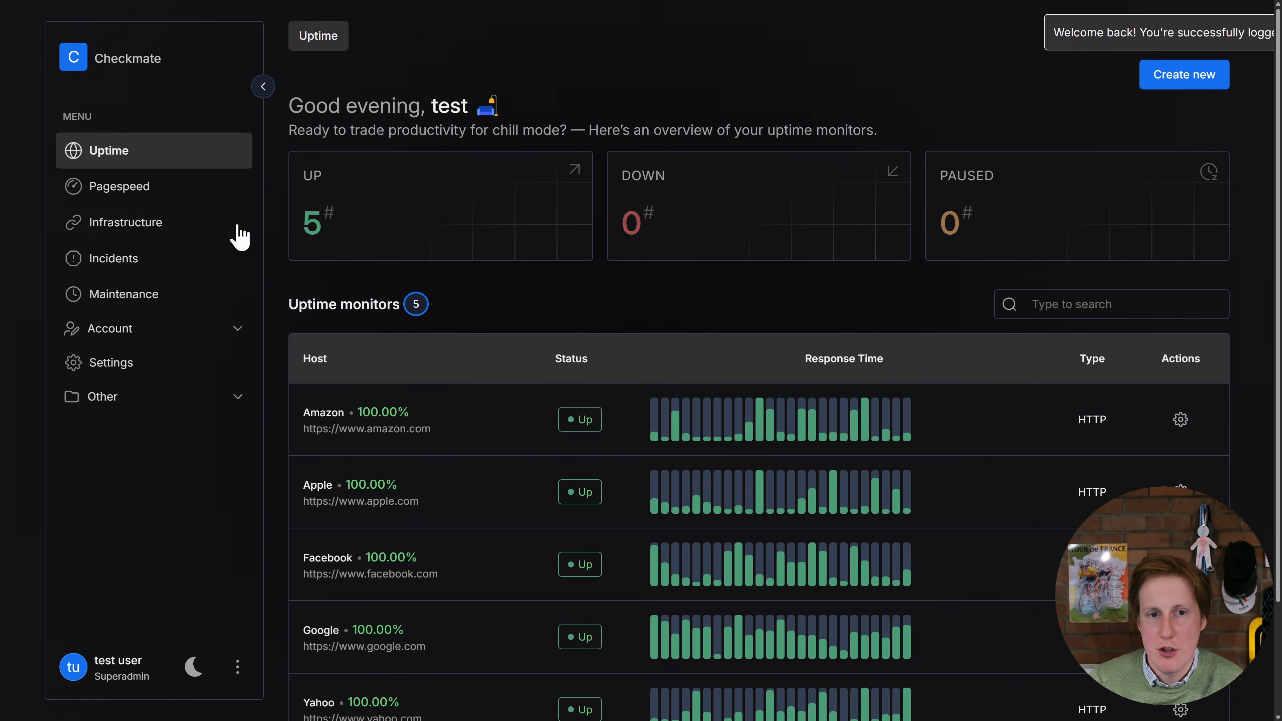
# Examine the uptime monitors list and the Amazon monitor's uptime, incident and response time details
pyautogui.scroll(-1, 473, 469)
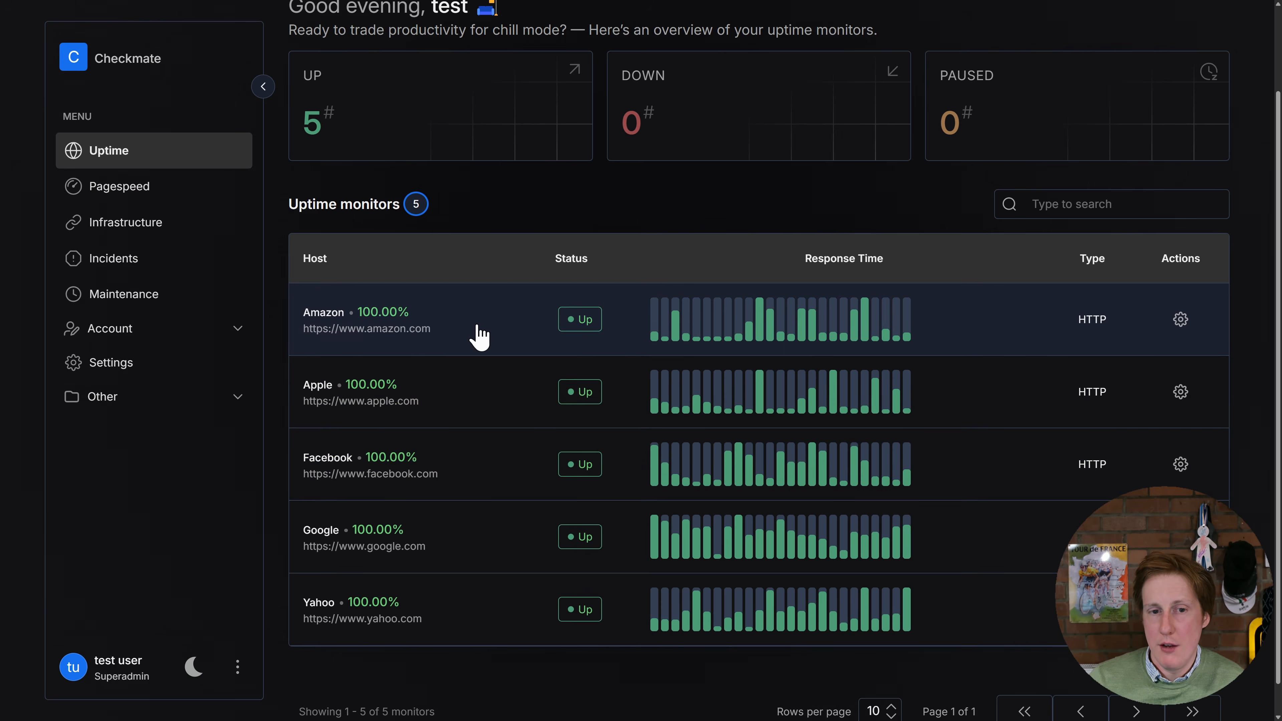
pyautogui.click(500, 333)
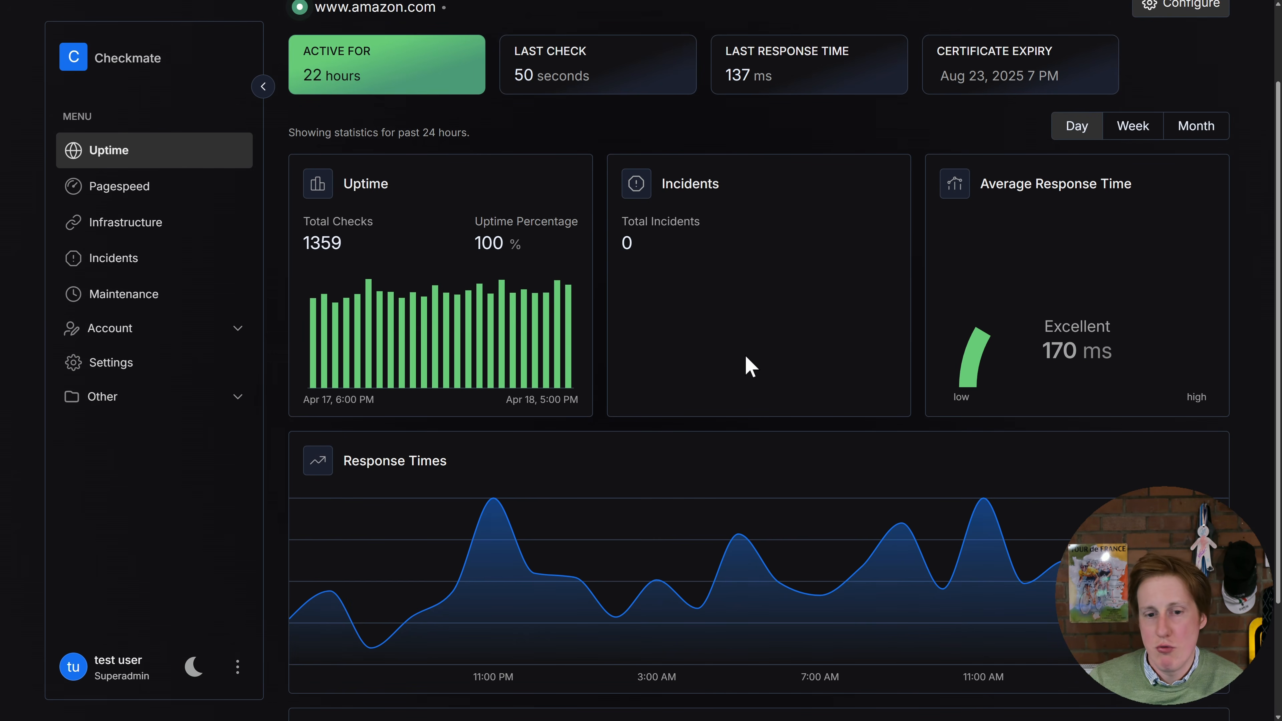
pyautogui.scroll(-3, 744, 364)
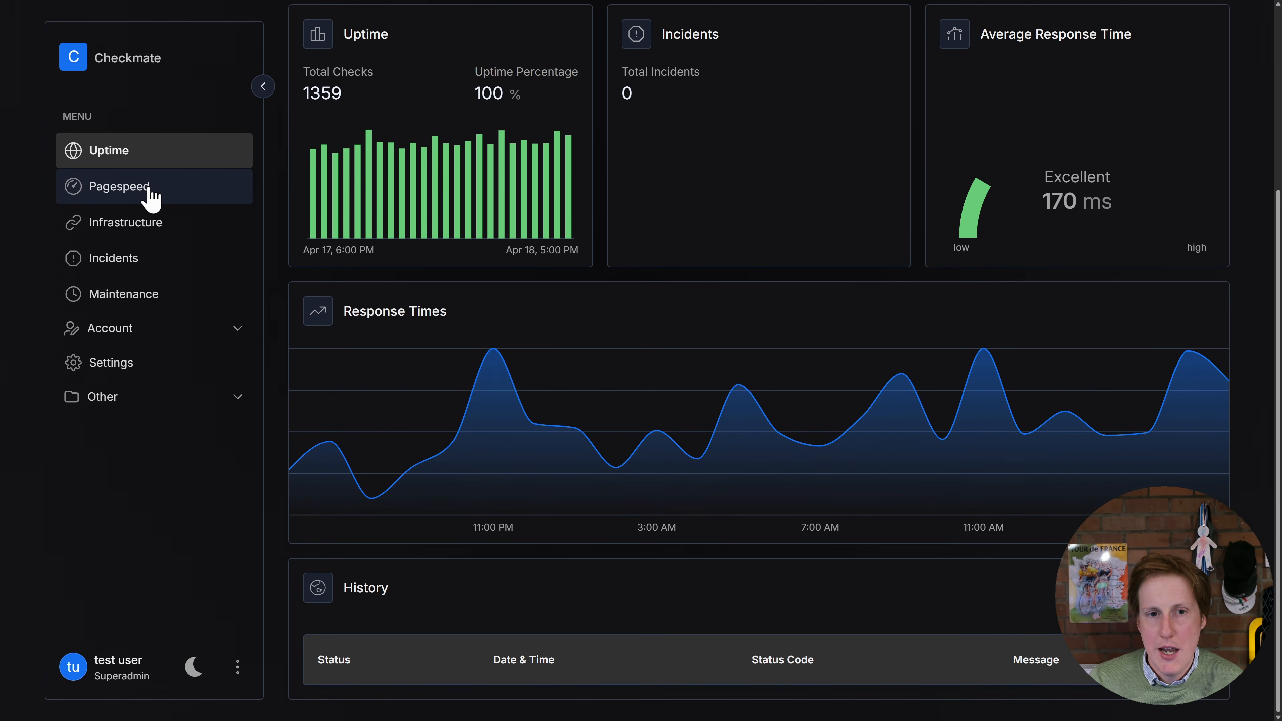
# View the PageSpeed monitors and open the Google monitor
pyautogui.click(162, 191)
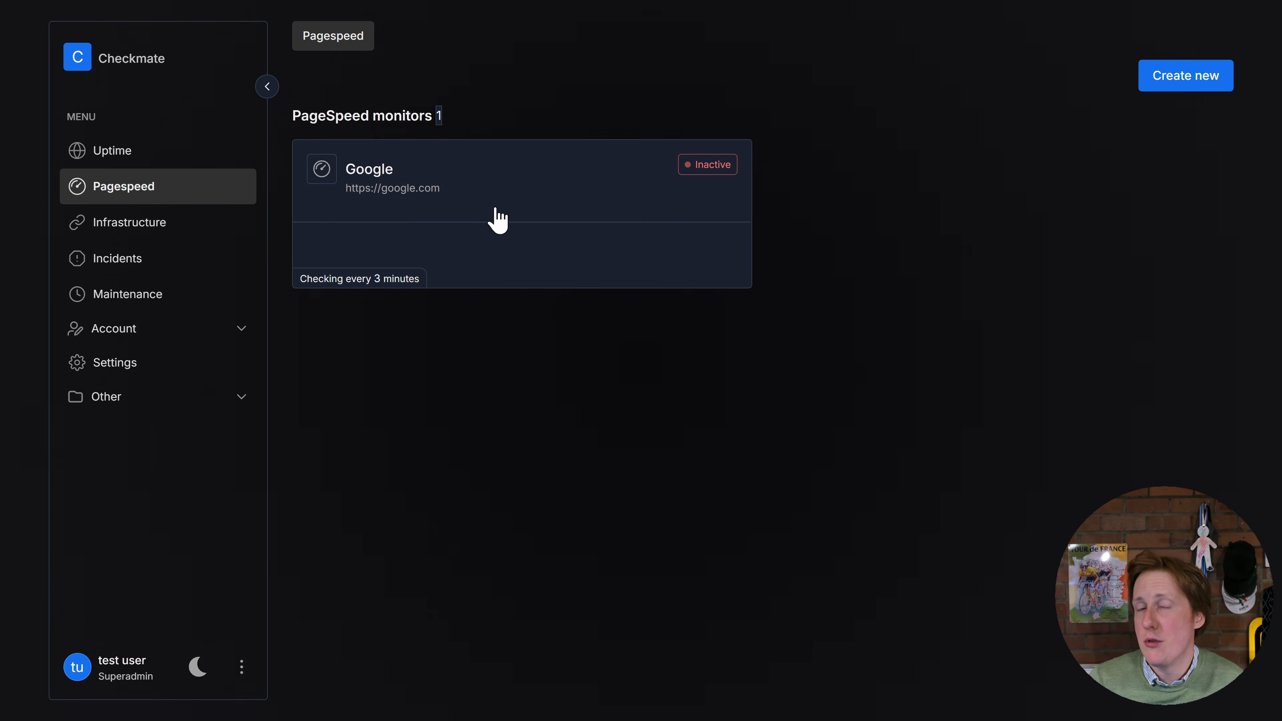
pyautogui.click(486, 193)
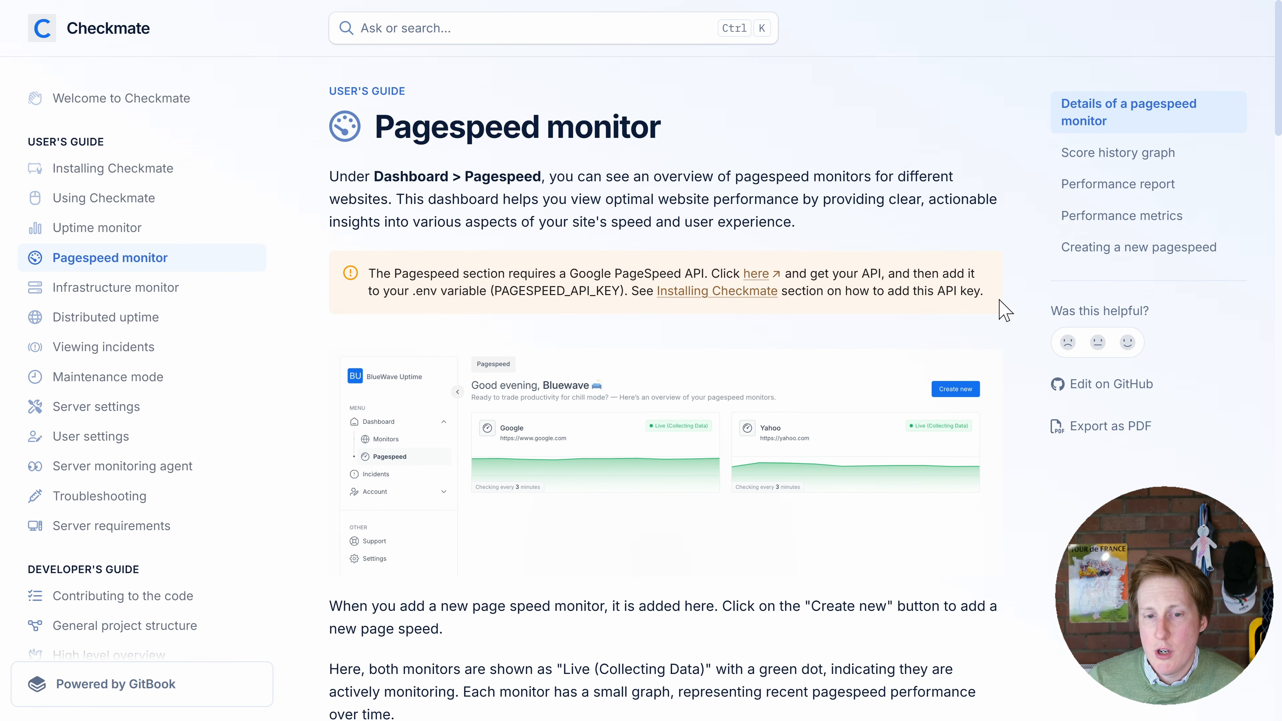
# Read the Pagespeed monitor documentation from the API key requirement through the monitor details to the score history graph
pyautogui.scroll(-3, 993, 326)
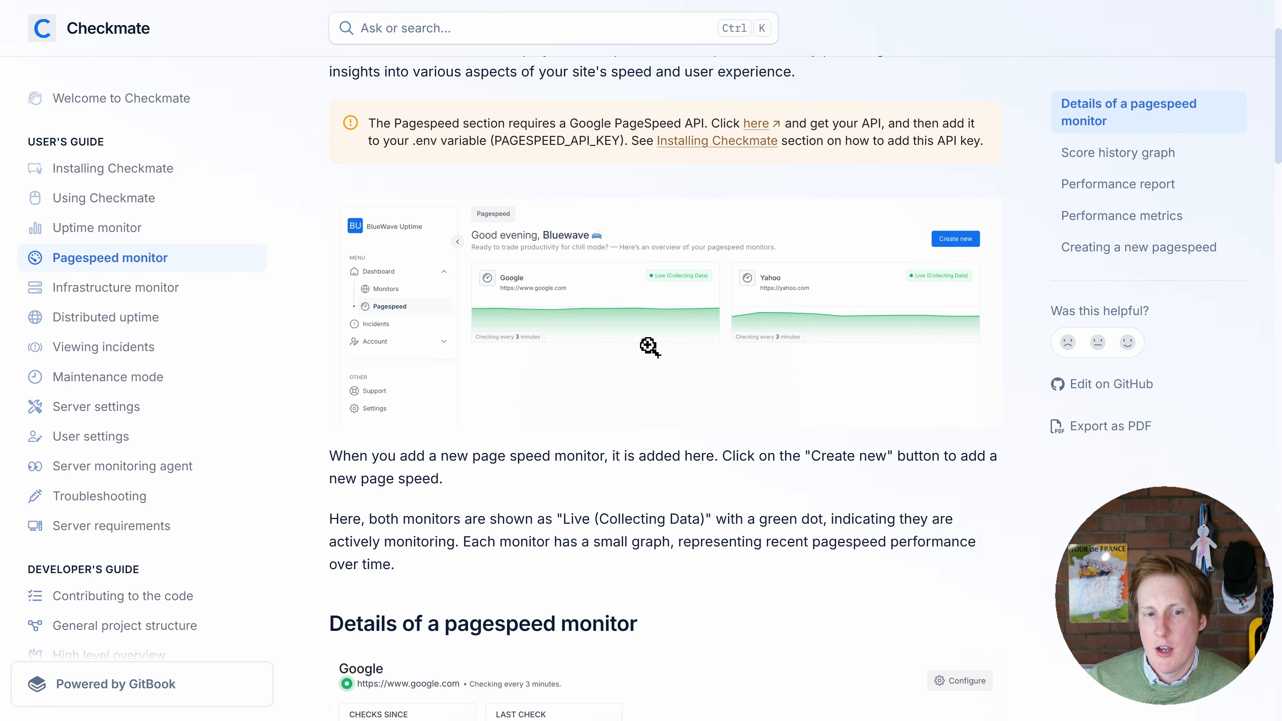
pyautogui.scroll(-2, 651, 351)
pyautogui.scroll(-9, 651, 352)
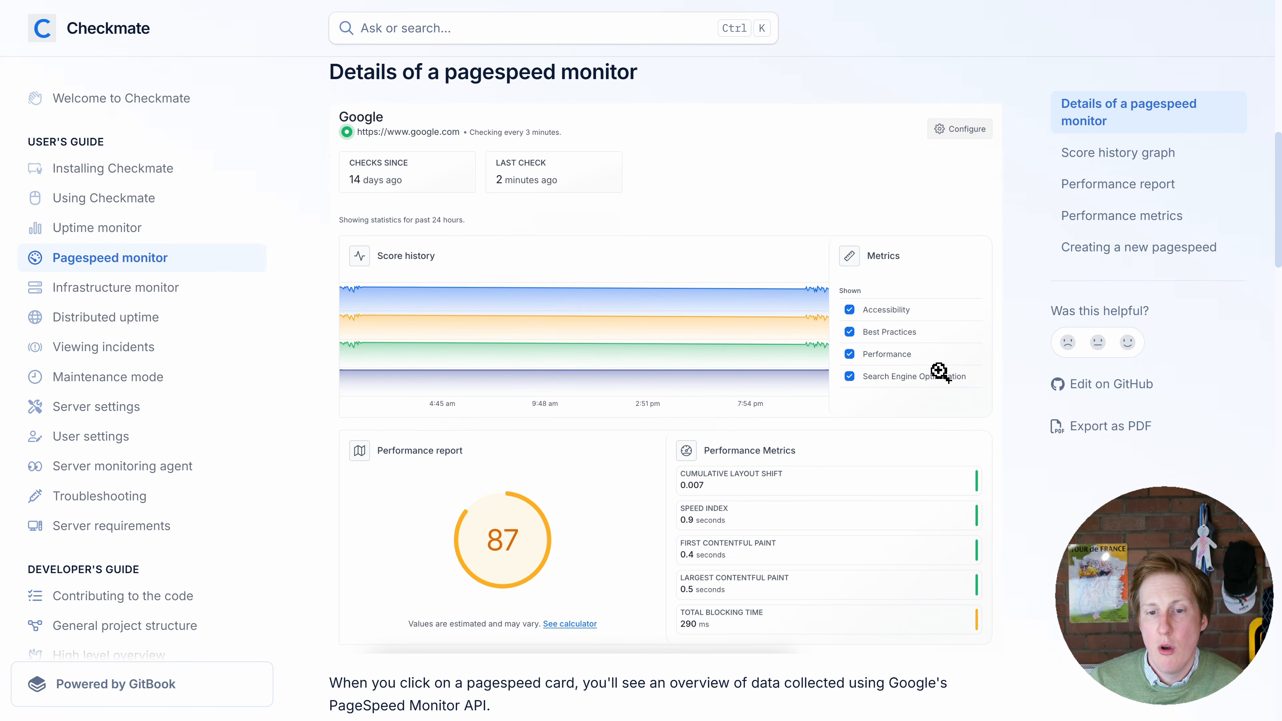
pyautogui.scroll(-5, 940, 371)
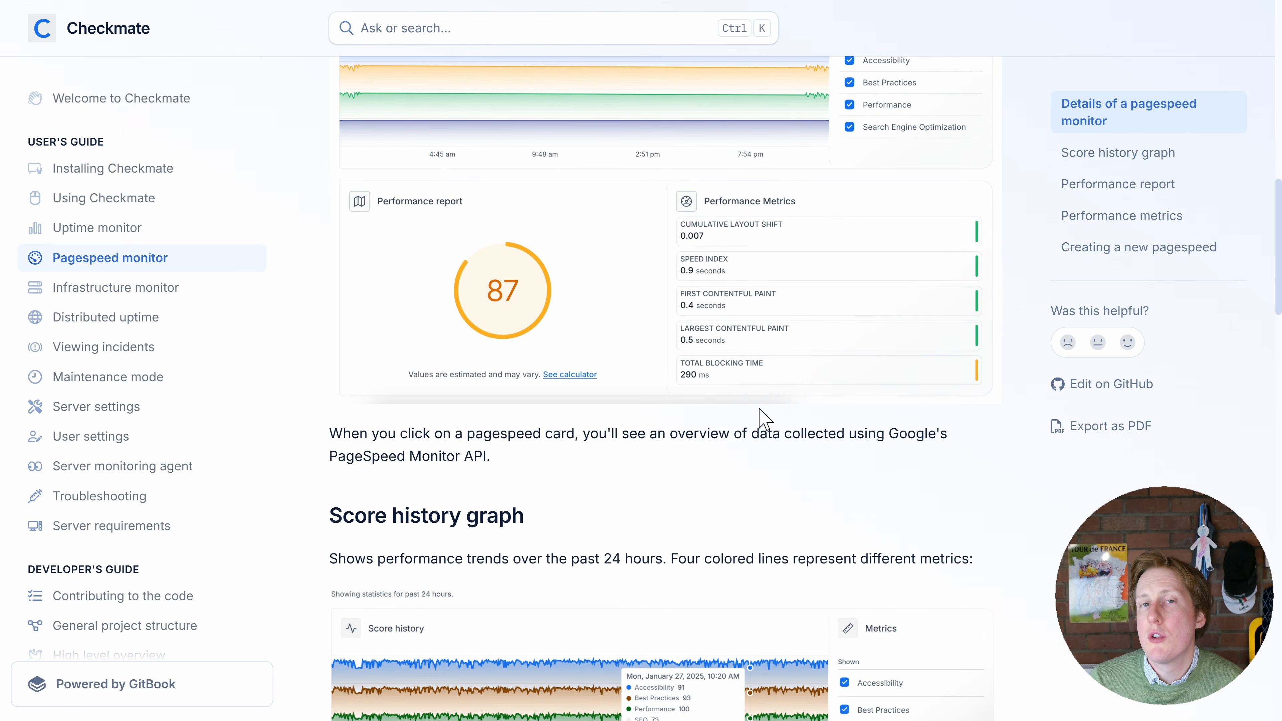
pyautogui.scroll(-3, 761, 407)
pyautogui.scroll(-1, 761, 407)
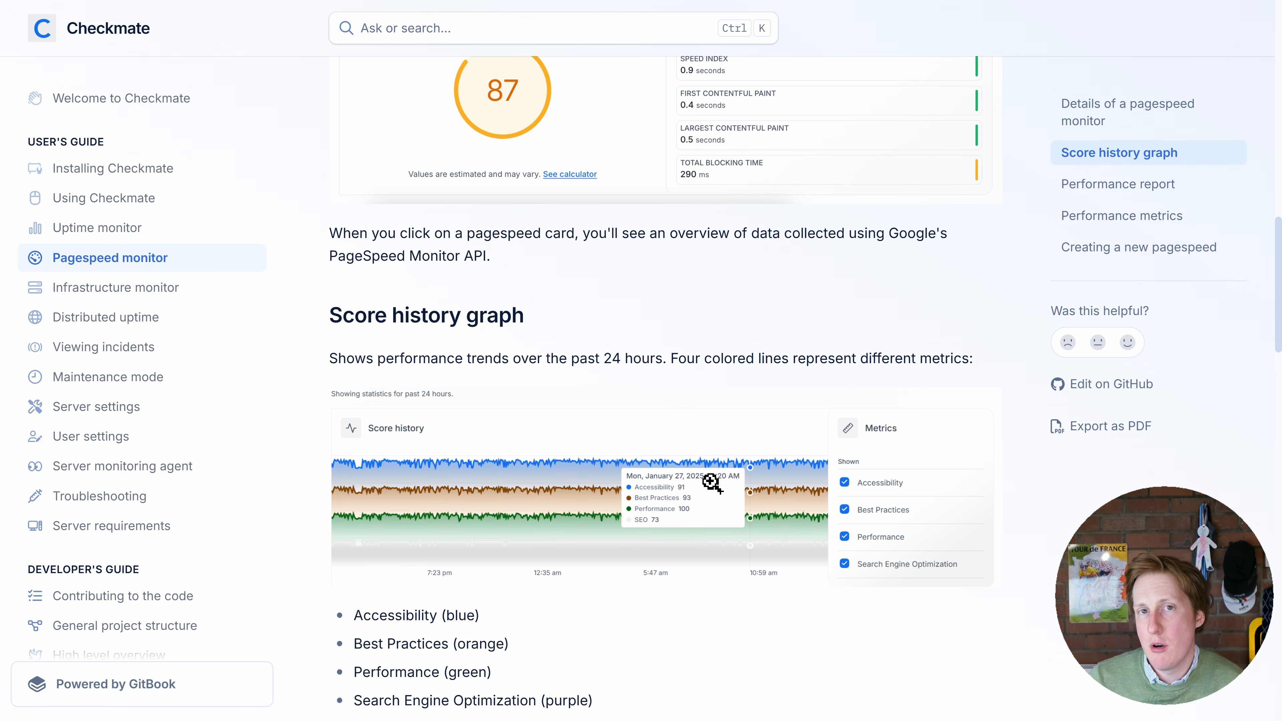
# Open the Docker infrastructure monitor and examine its hardware details and its memory, CPU, temperature and disk usage charts
pyautogui.click(224, 242)
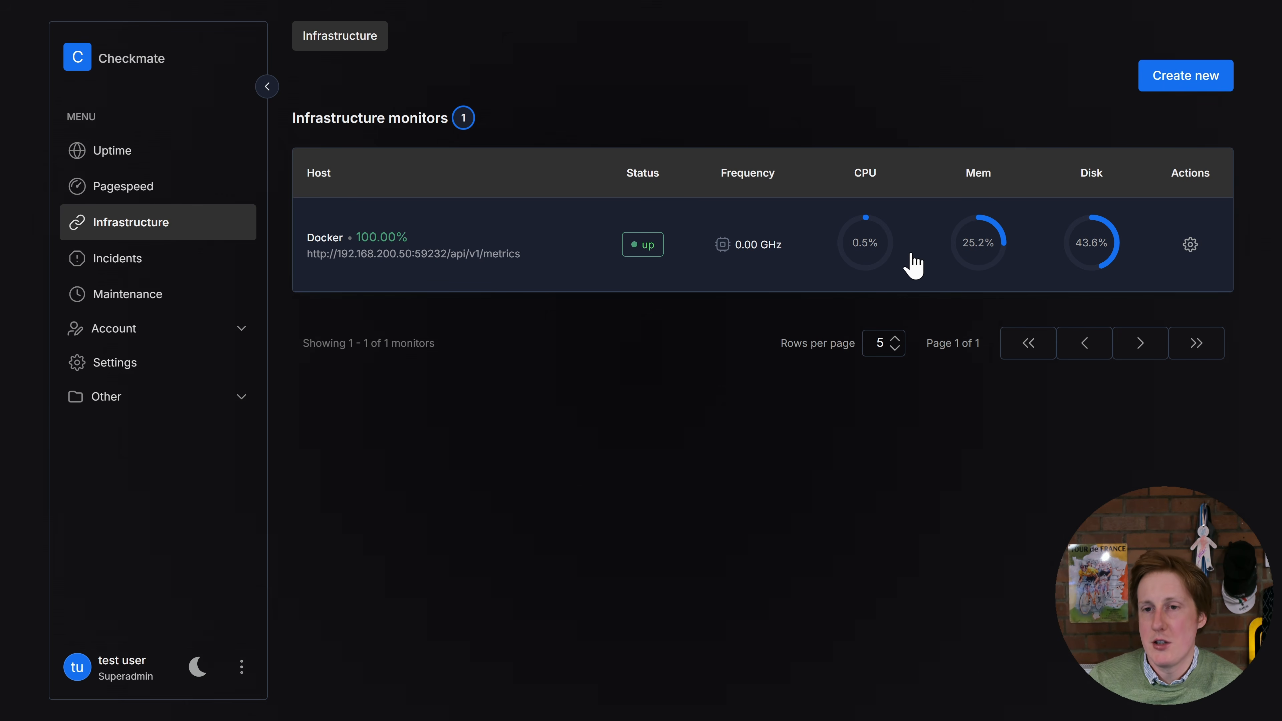
pyautogui.click(653, 215)
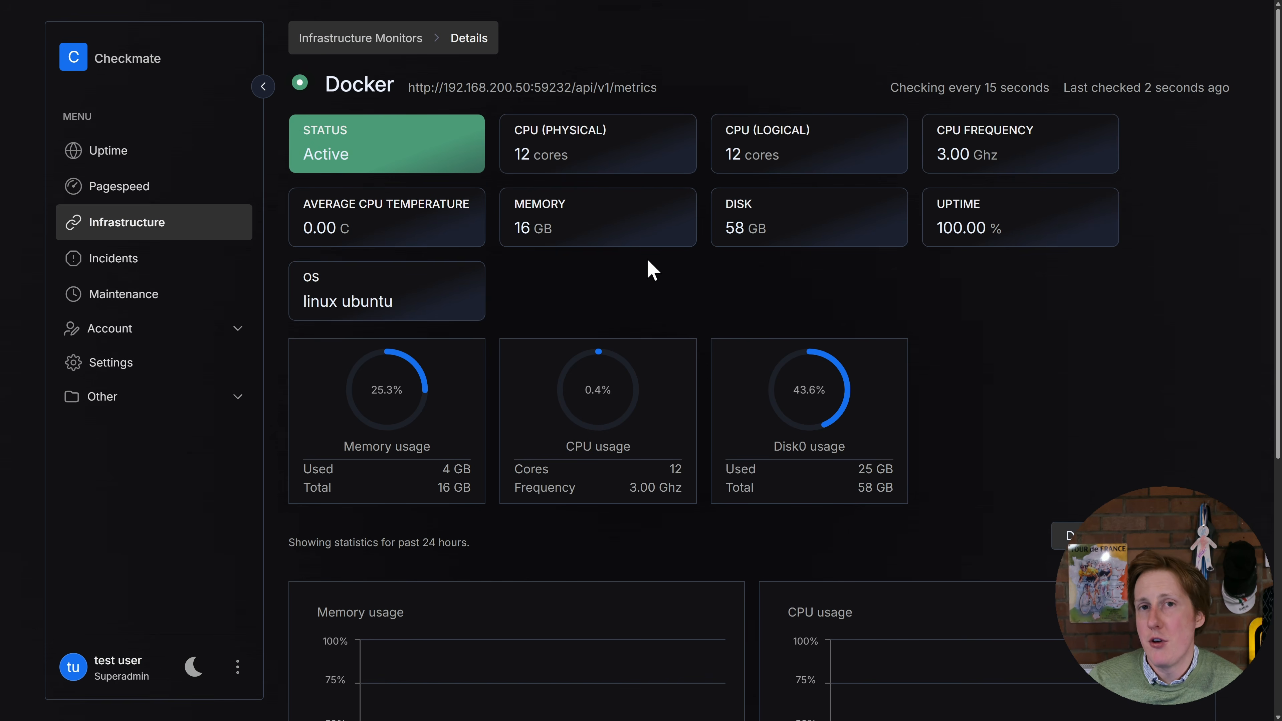
pyautogui.scroll(-8, 662, 297)
pyautogui.moveTo(512, 399)
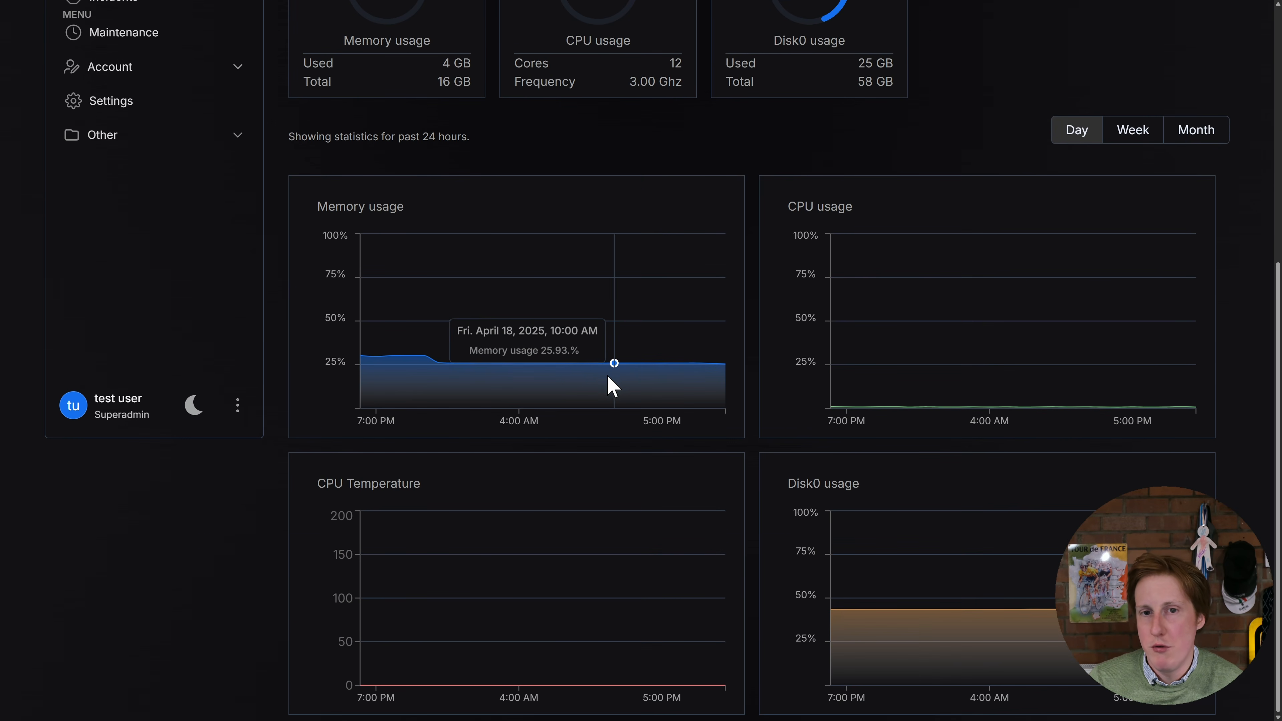
pyautogui.scroll(6, 608, 381)
pyautogui.scroll(2, 600, 396)
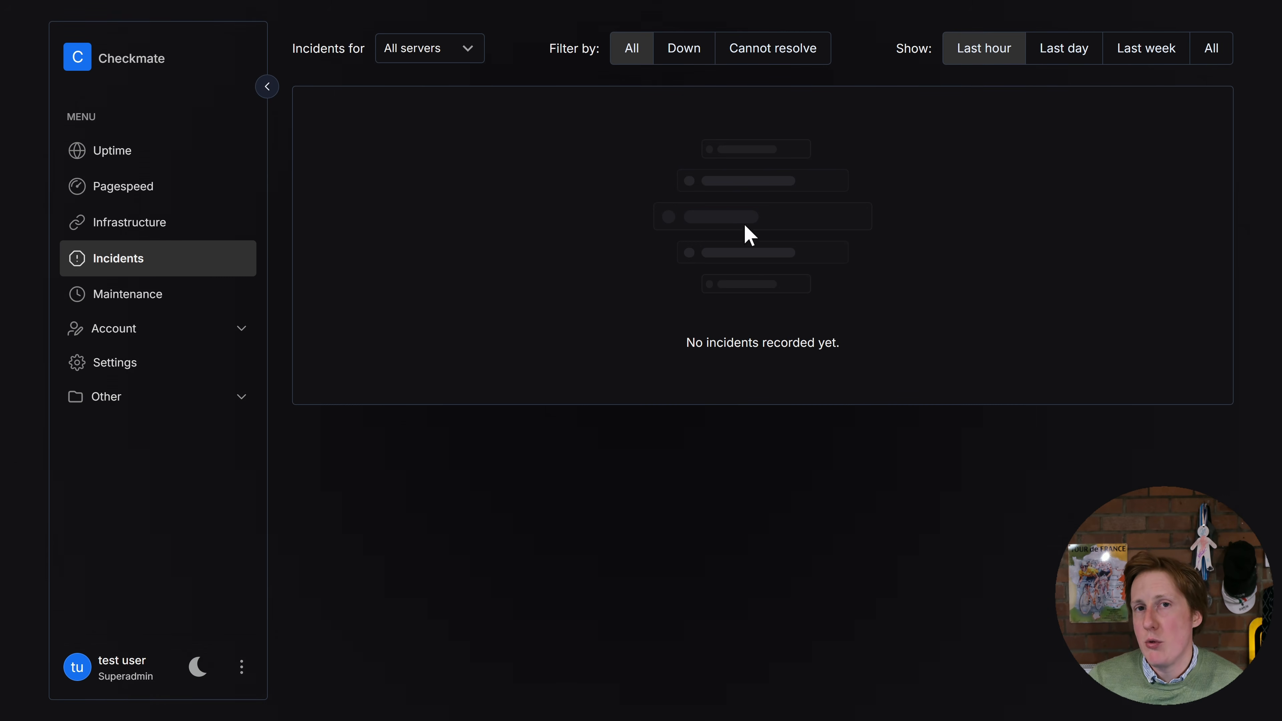
# Return to the uptime overview and review the full list of monitored hosts
pyautogui.click(126, 154)
pyautogui.scroll(-3, 509, 423)
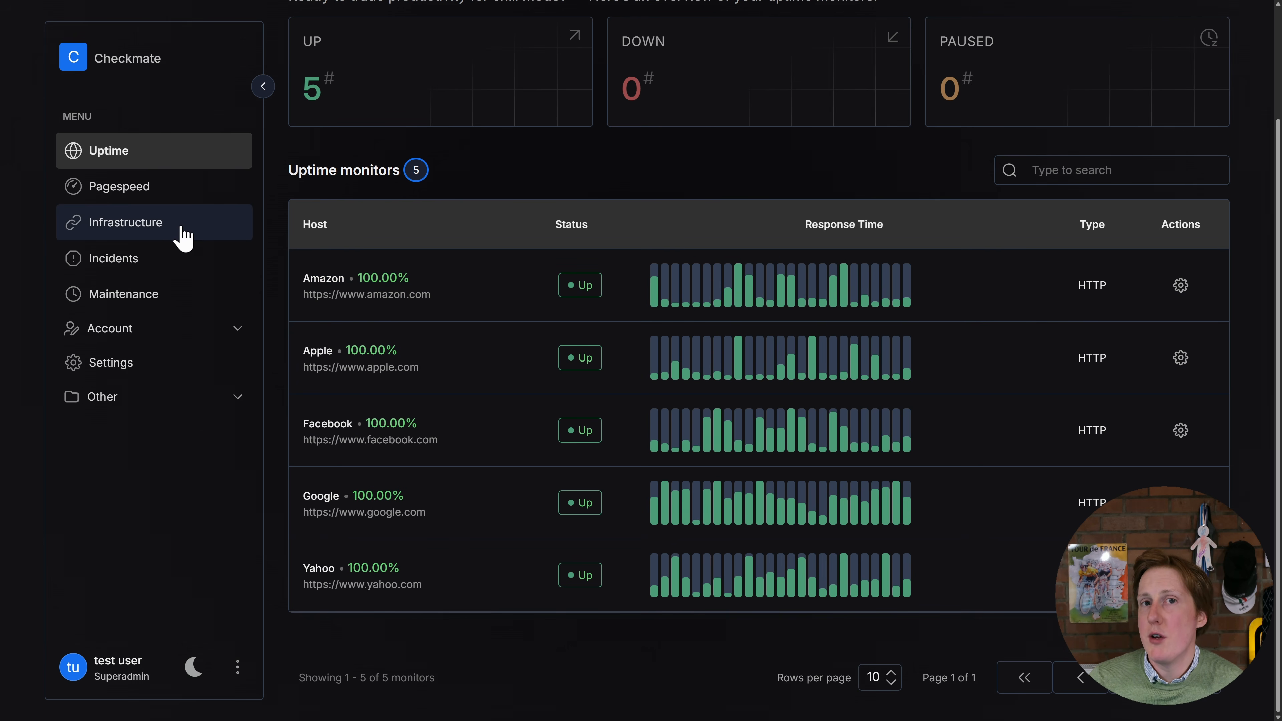
# Open the form for creating a maintenance window and review its general, start time and monitor settings
pyautogui.click(162, 293)
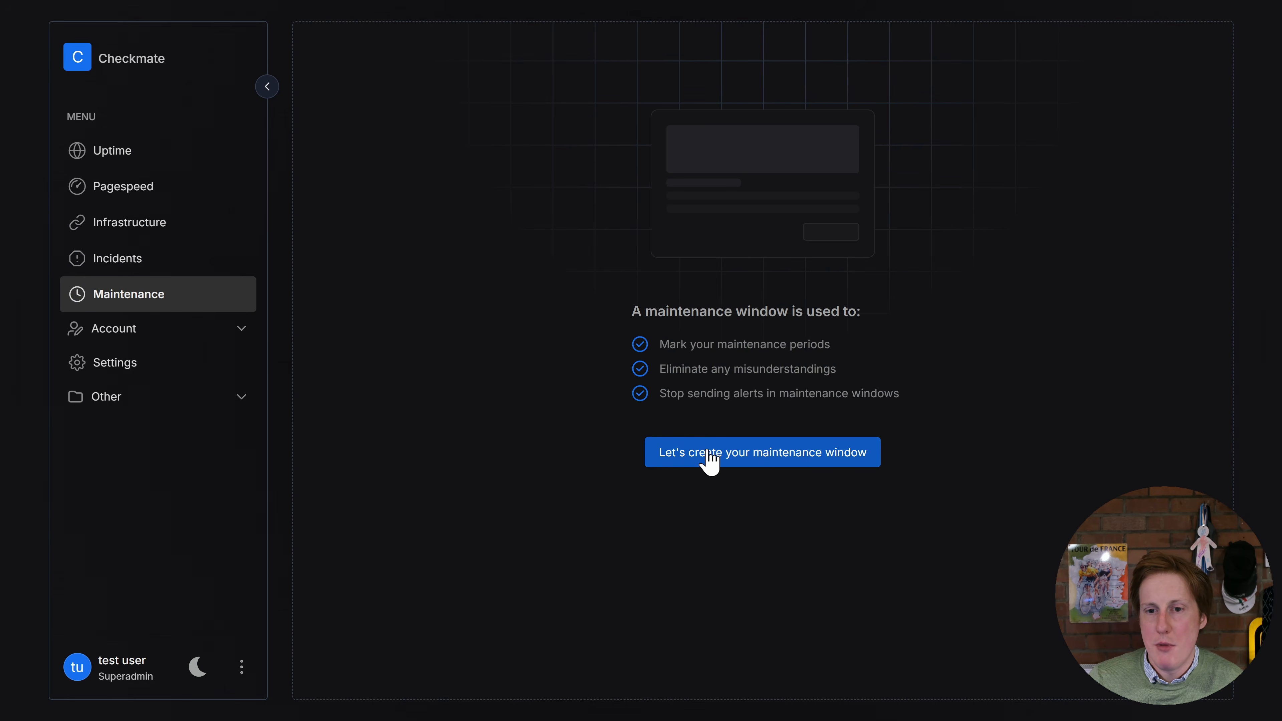
pyautogui.click(697, 464)
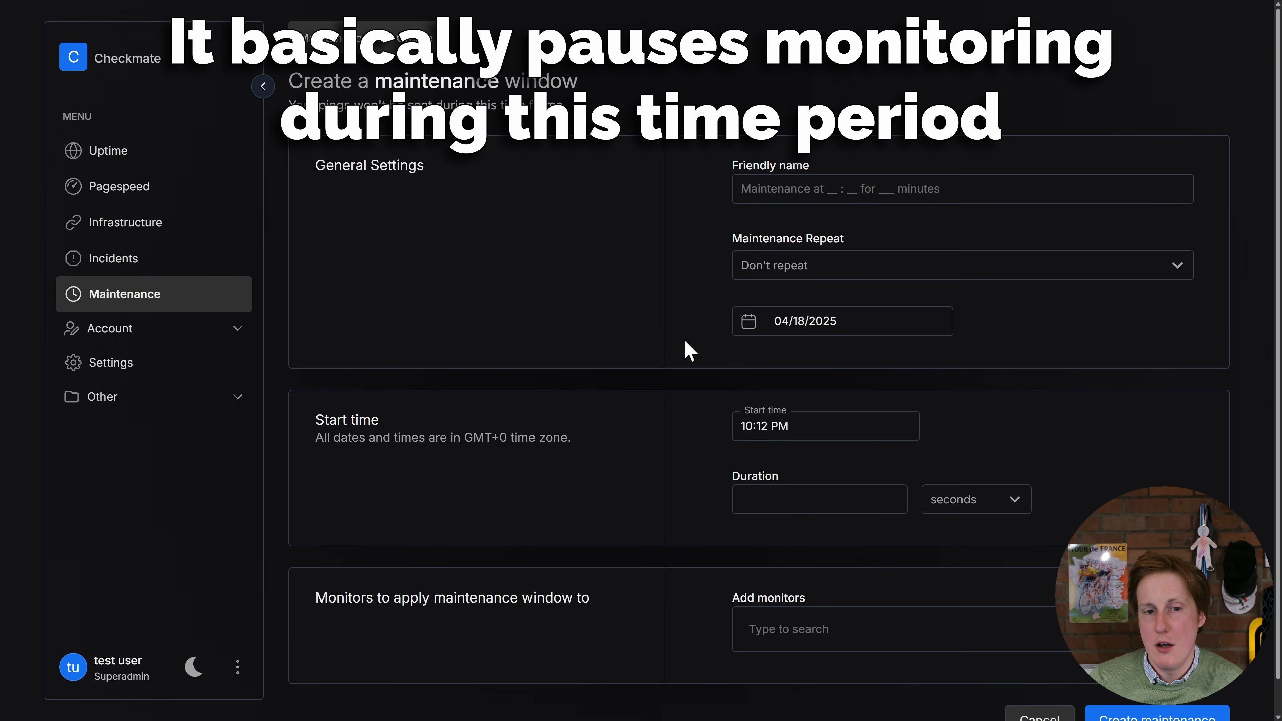
pyautogui.scroll(-1, 685, 339)
pyautogui.scroll(1, 683, 328)
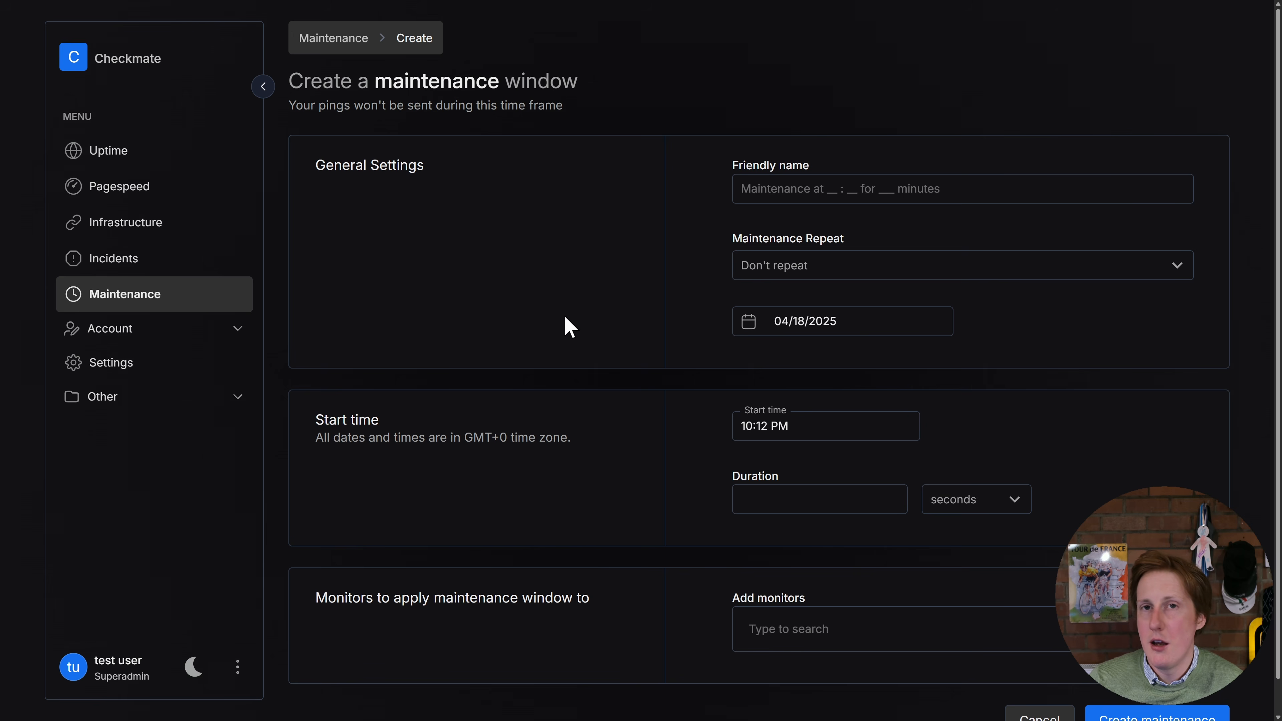
# View the account's team members and review the application settings for timezone, appearance, monitoring history and demo monitors
pyautogui.click(162, 330)
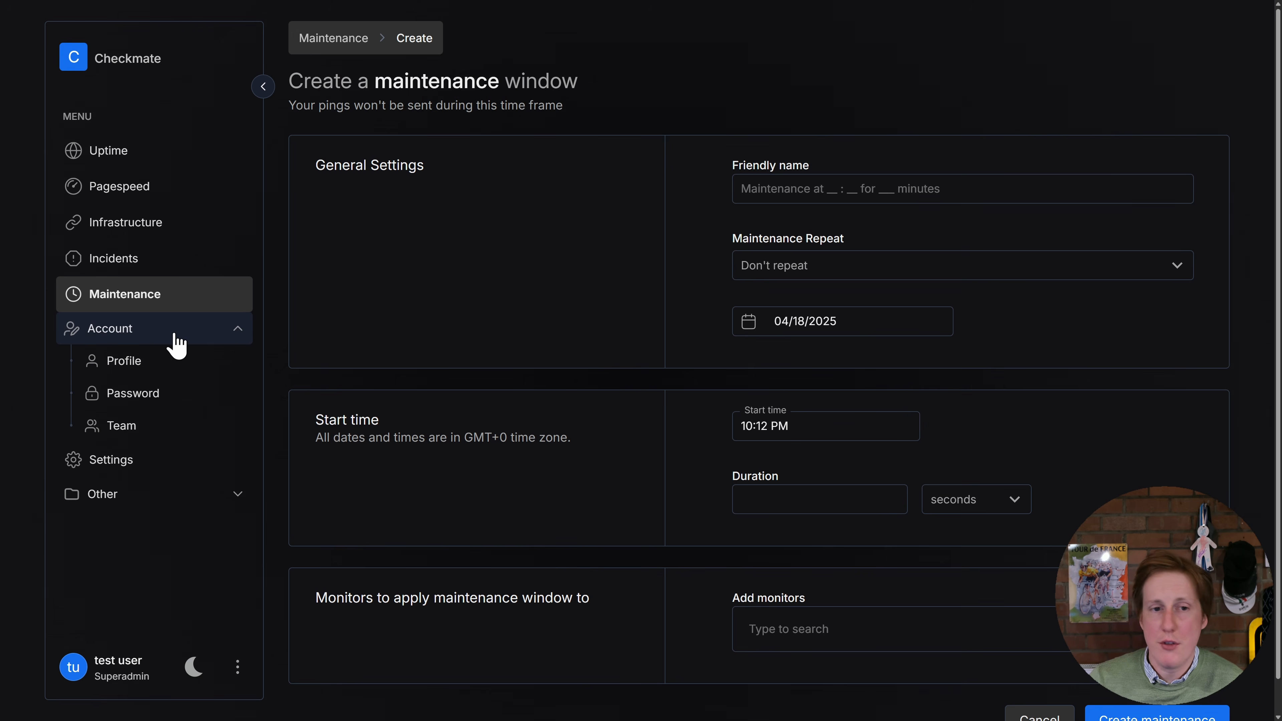
pyautogui.click(141, 429)
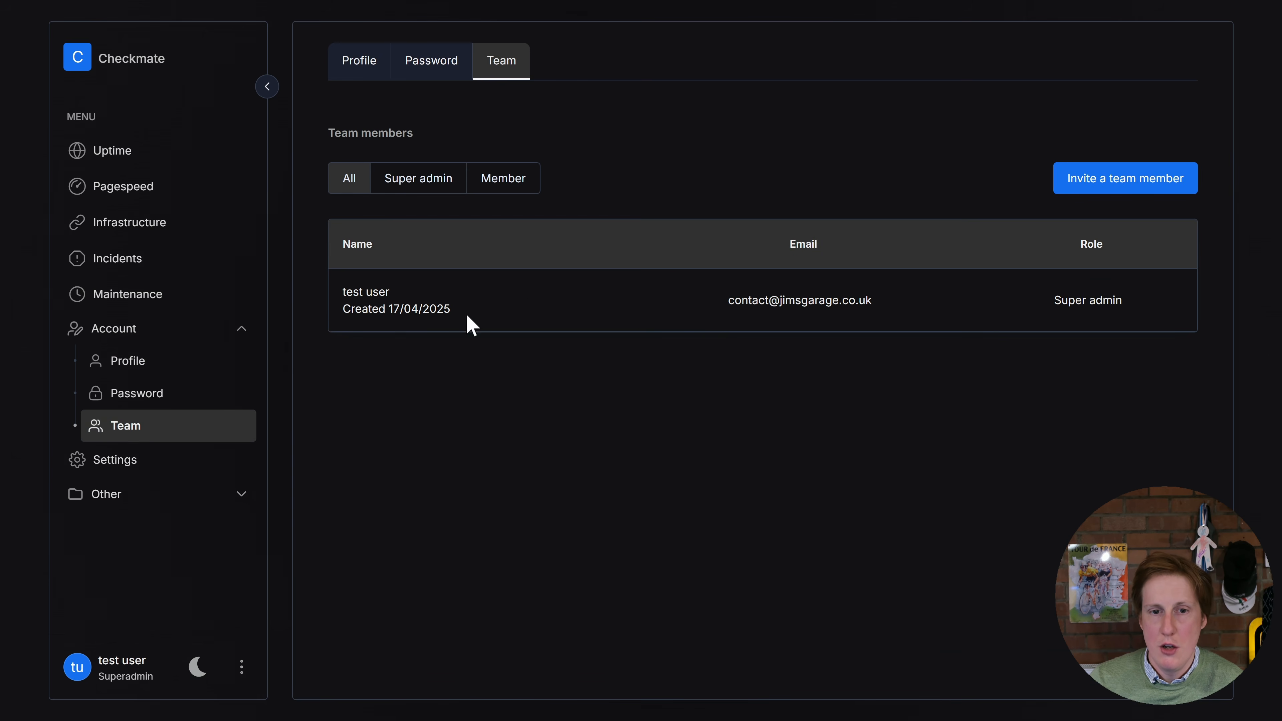
pyautogui.click(167, 464)
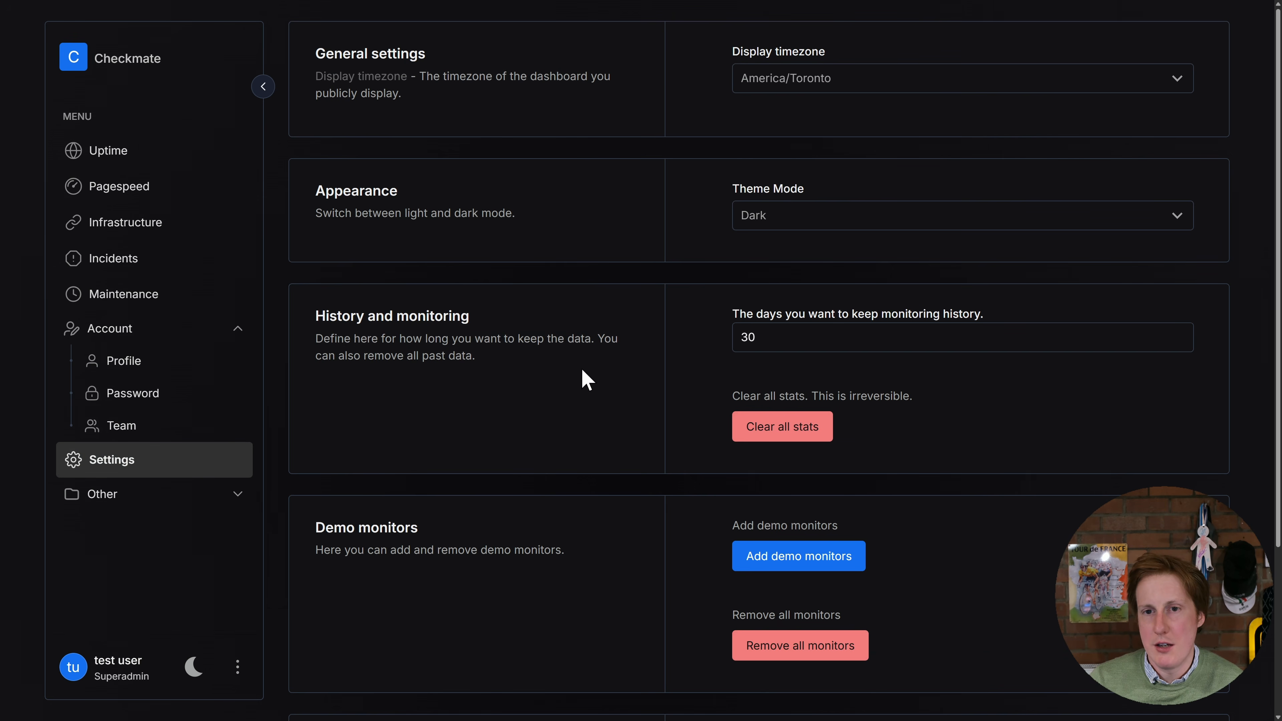
pyautogui.scroll(-4, 580, 378)
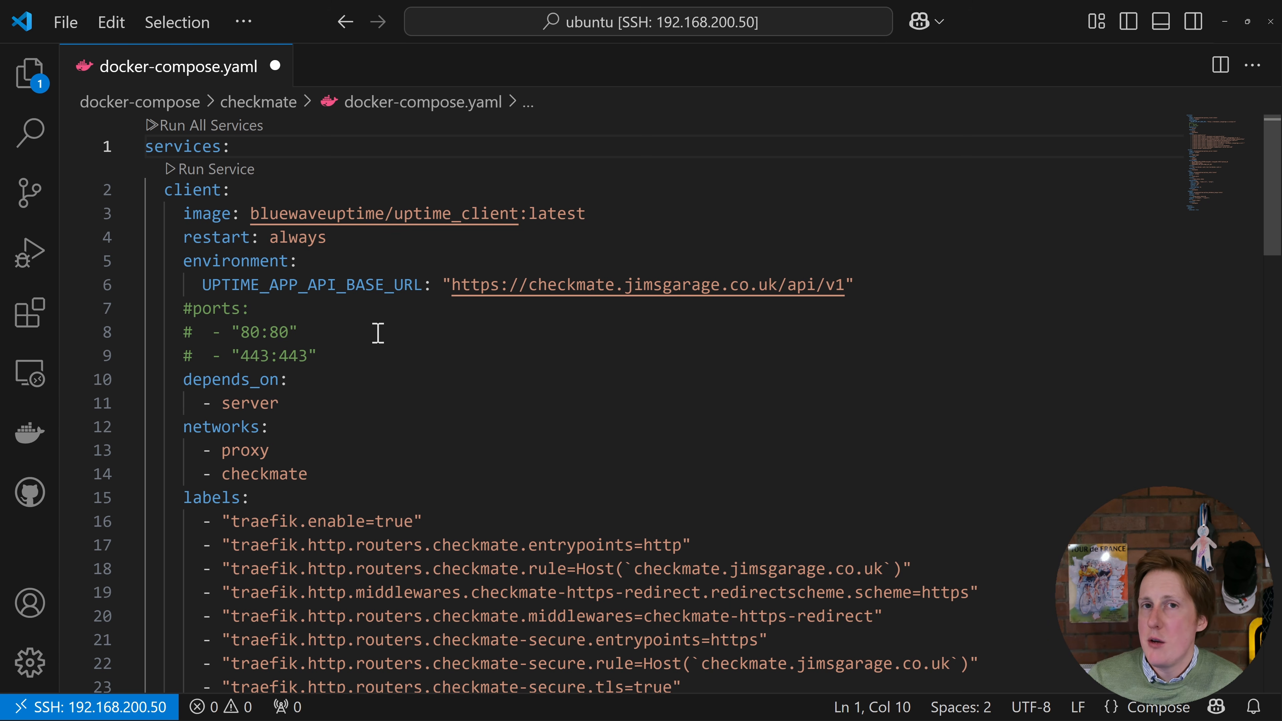
# In docker-compose.yaml in VS Code, examine the client service's UPTIME_APP_API_BASE_URL variable, its domain checkmate.jimsgarage.co.uk and the labels that reuse it
pyautogui.moveTo(203, 286); pyautogui.dragTo(430, 287)
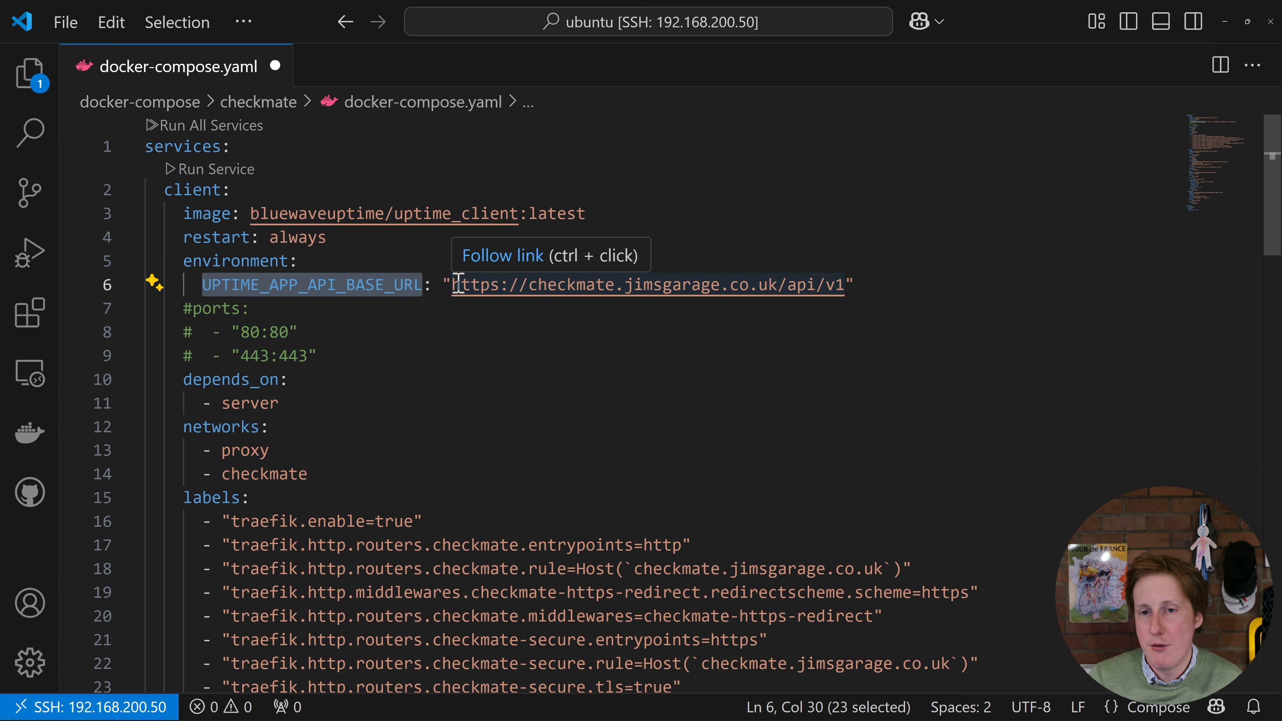
pyautogui.moveTo(528, 285); pyautogui.dragTo(781, 286)
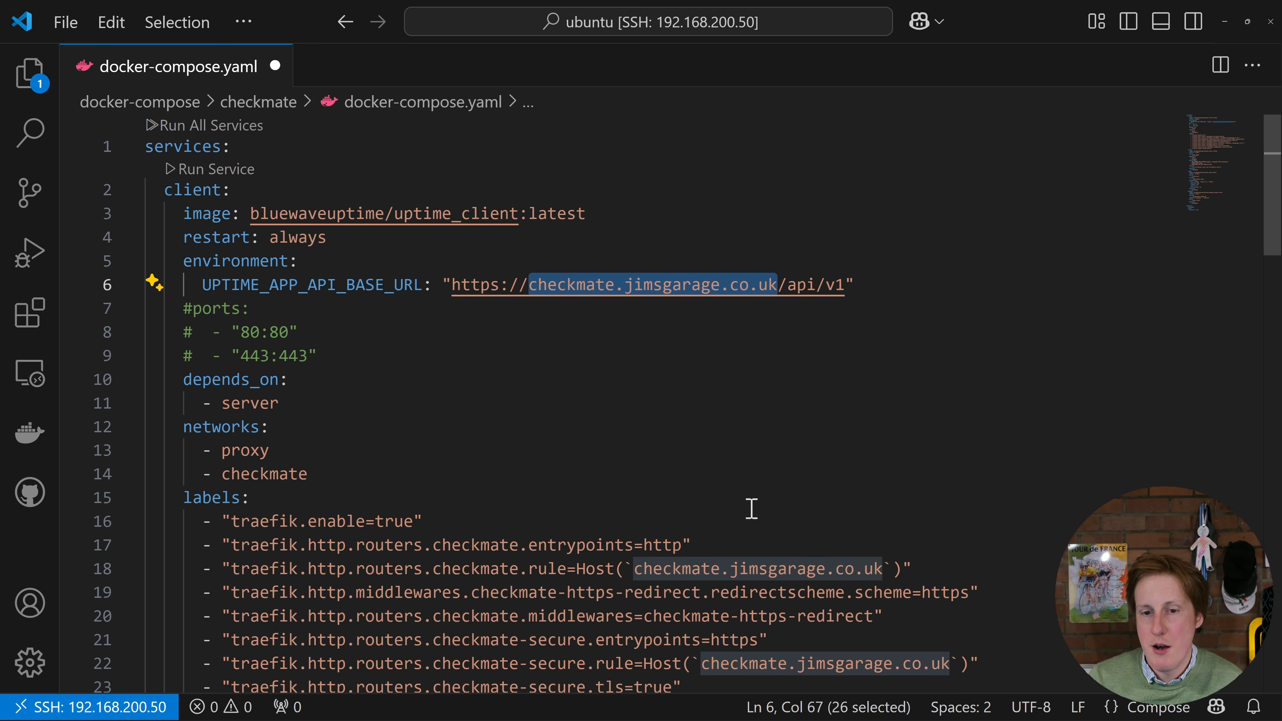
pyautogui.scroll(-1, 567, 395)
pyautogui.scroll(-1, 802, 487)
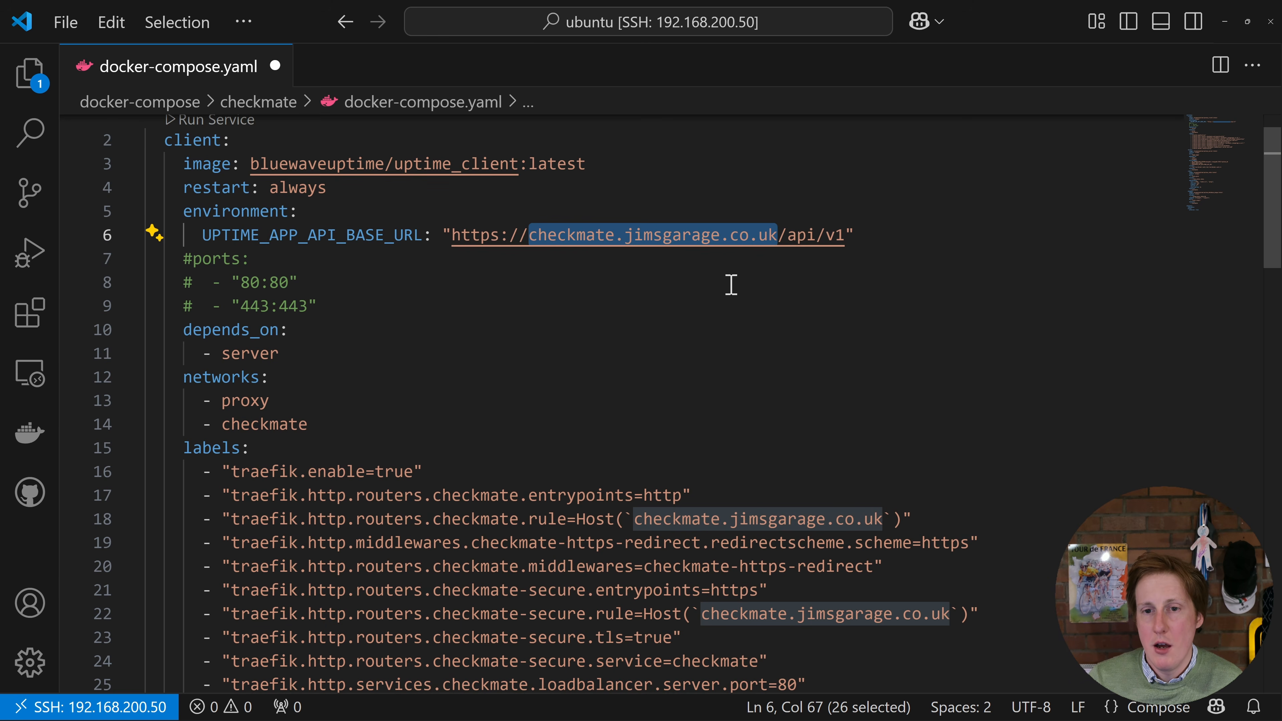
# Examine the rest of the client service: the /api/v1 path of its base URL, commented-out ports, networks and Traefik labels
pyautogui.click(774, 280)
pyautogui.moveTo(782, 232); pyautogui.dragTo(861, 240)
pyautogui.click(881, 252)
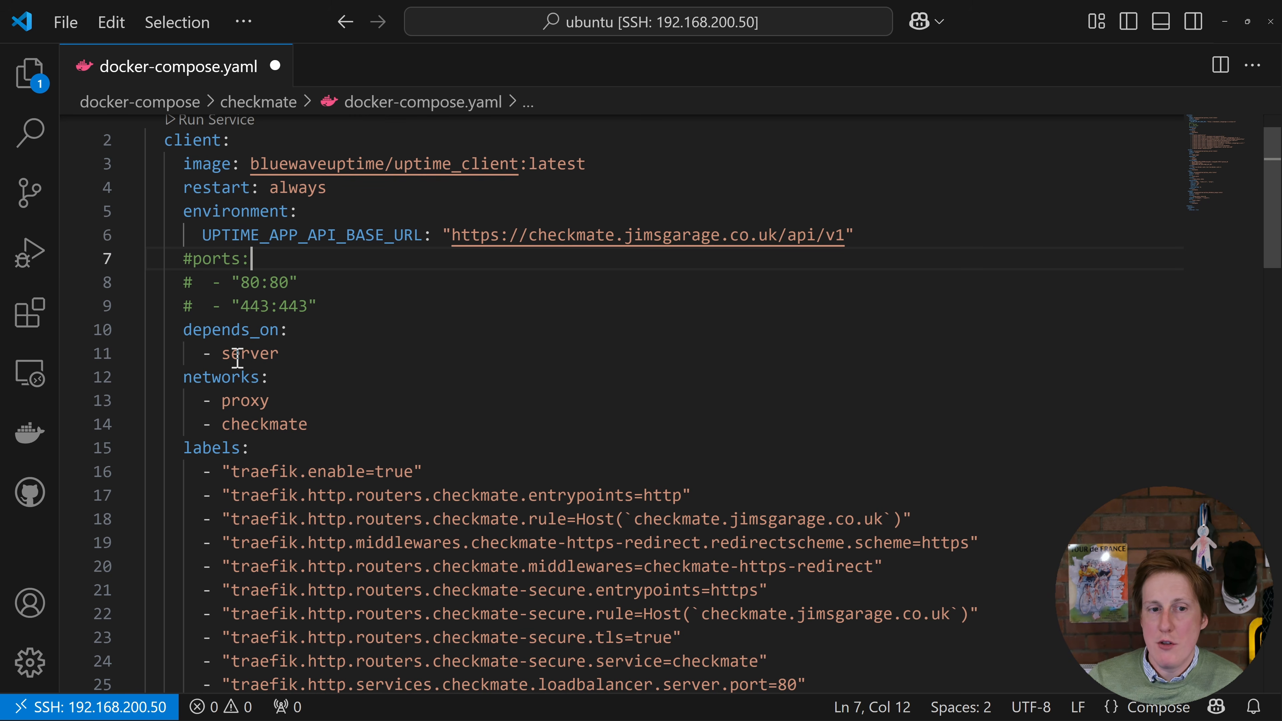
pyautogui.scroll(-2, 298, 401)
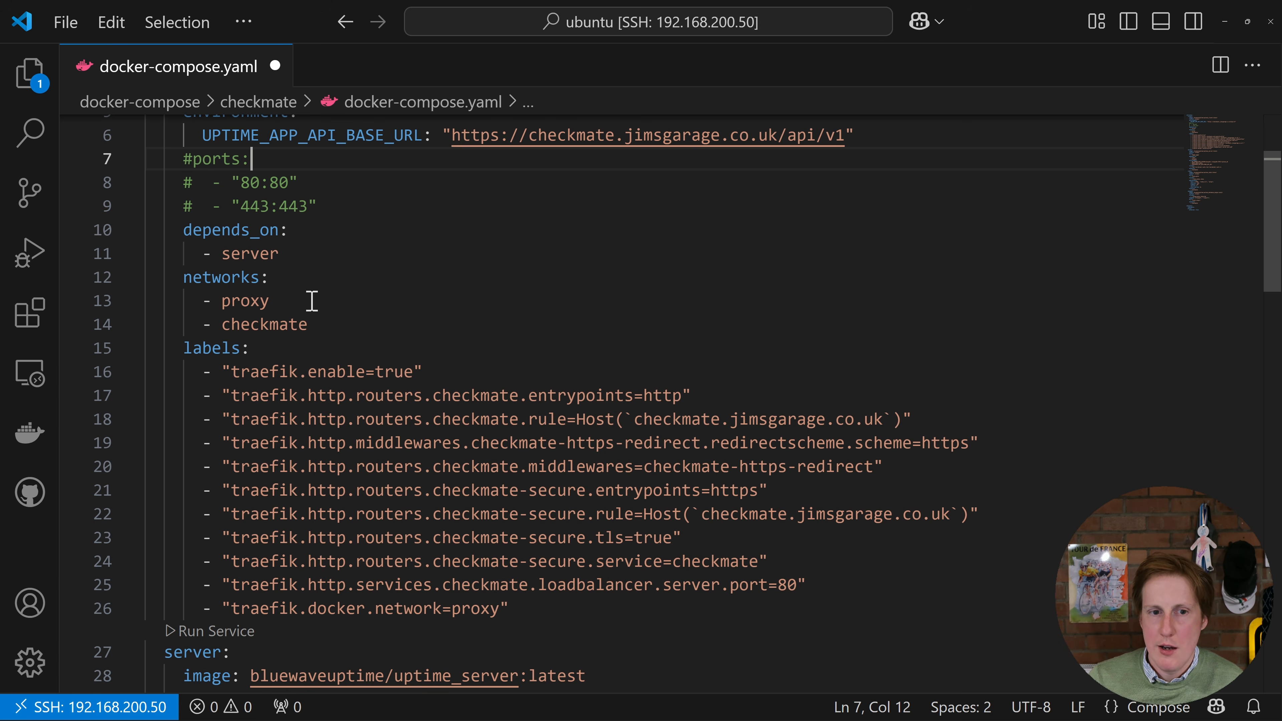
pyautogui.scroll(-4, 343, 505)
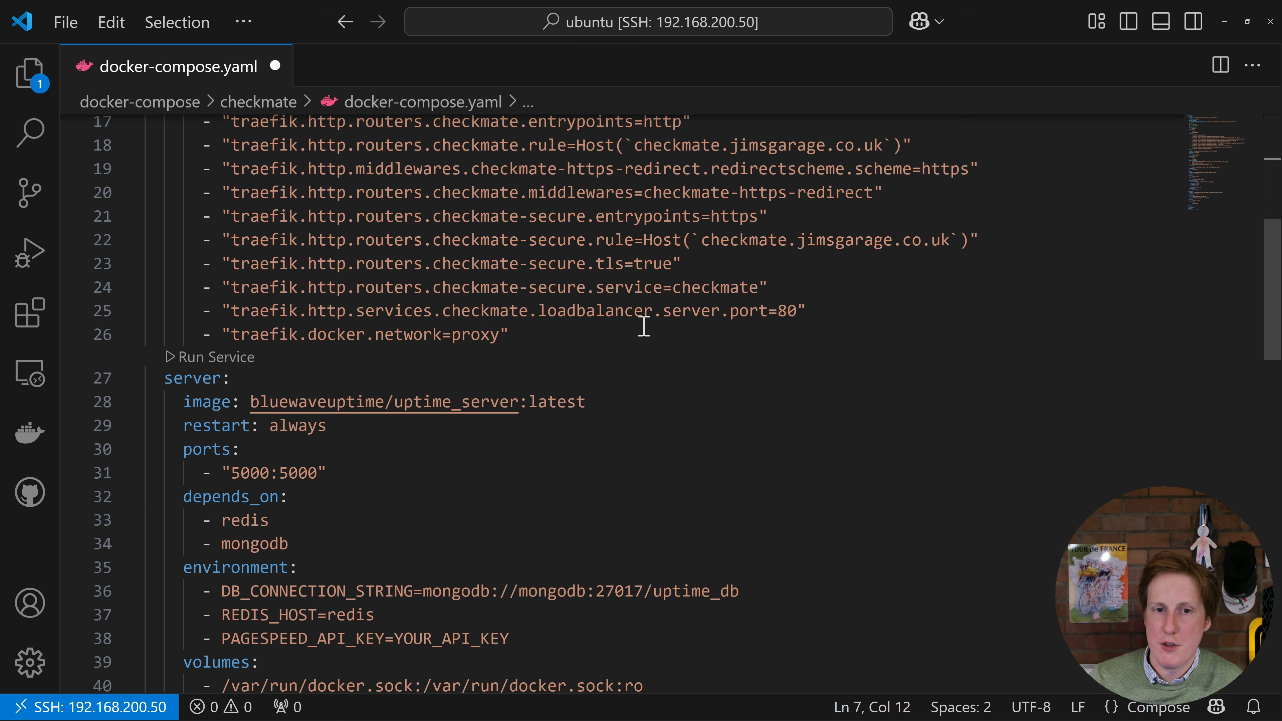
pyautogui.scroll(5, 435, 227)
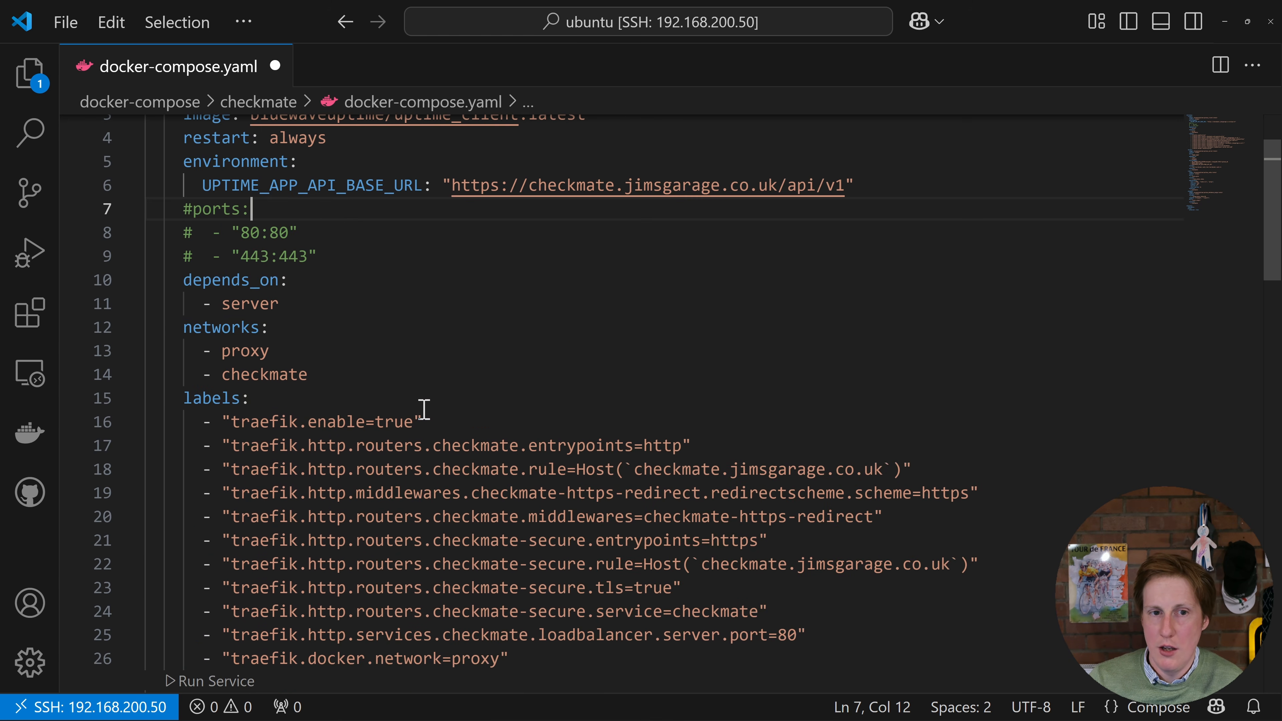
pyautogui.scroll(-6, 424, 409)
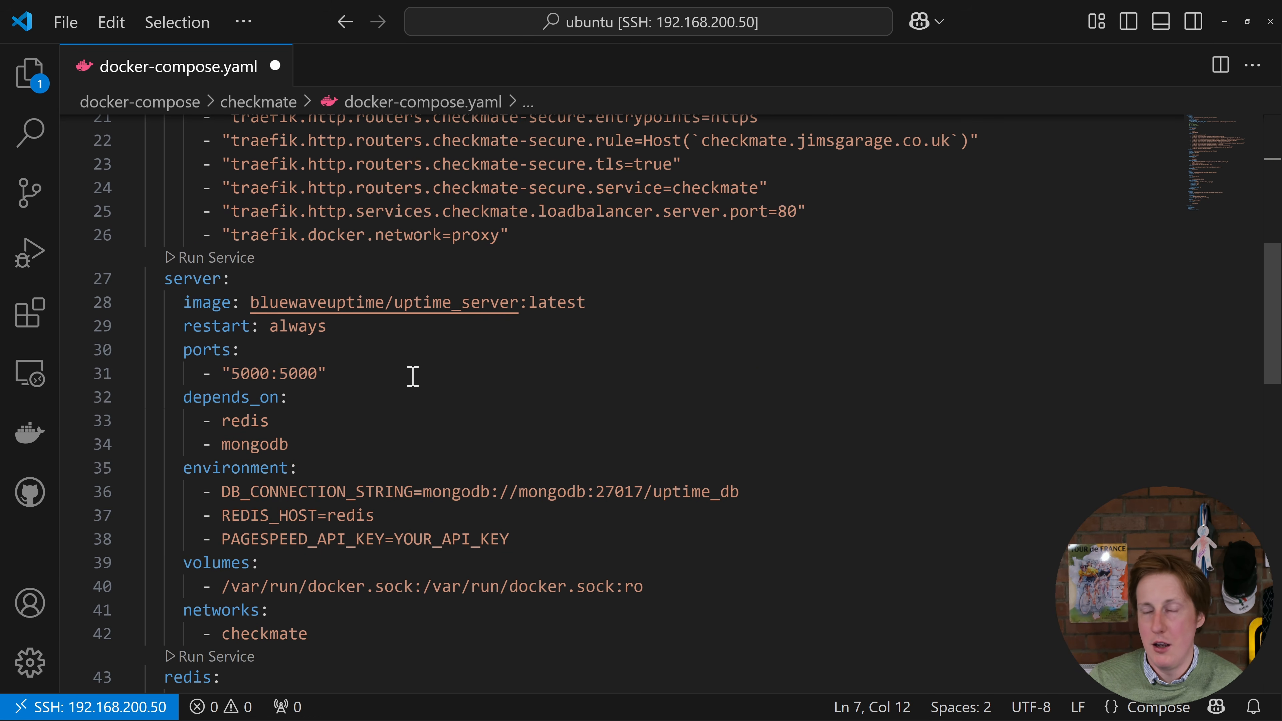
# Review the server service's environment variables, covering DB_CONNECTION_STRING, REDIS_HOST and PAGESPEED_API_KEY, and its Docker socket volume
pyautogui.scroll(-1, 410, 401)
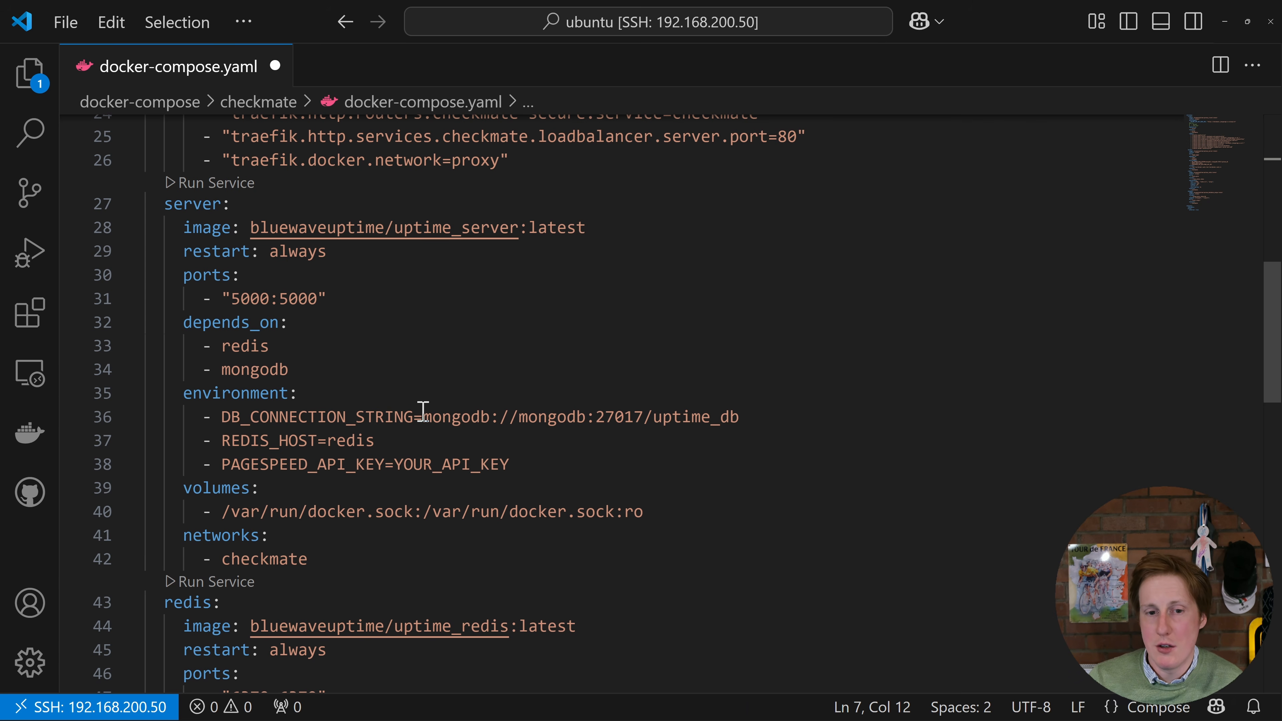
pyautogui.moveTo(423, 416); pyautogui.dragTo(744, 415)
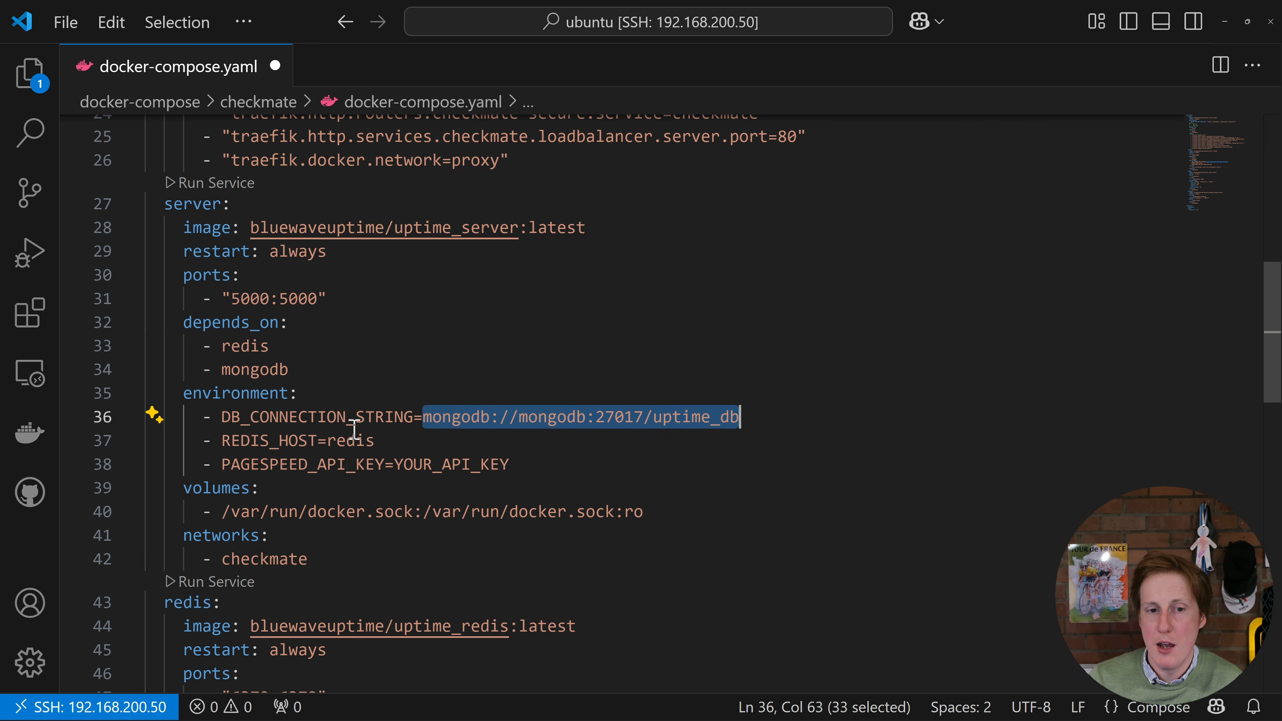
pyautogui.click(347, 440)
pyautogui.click(485, 440)
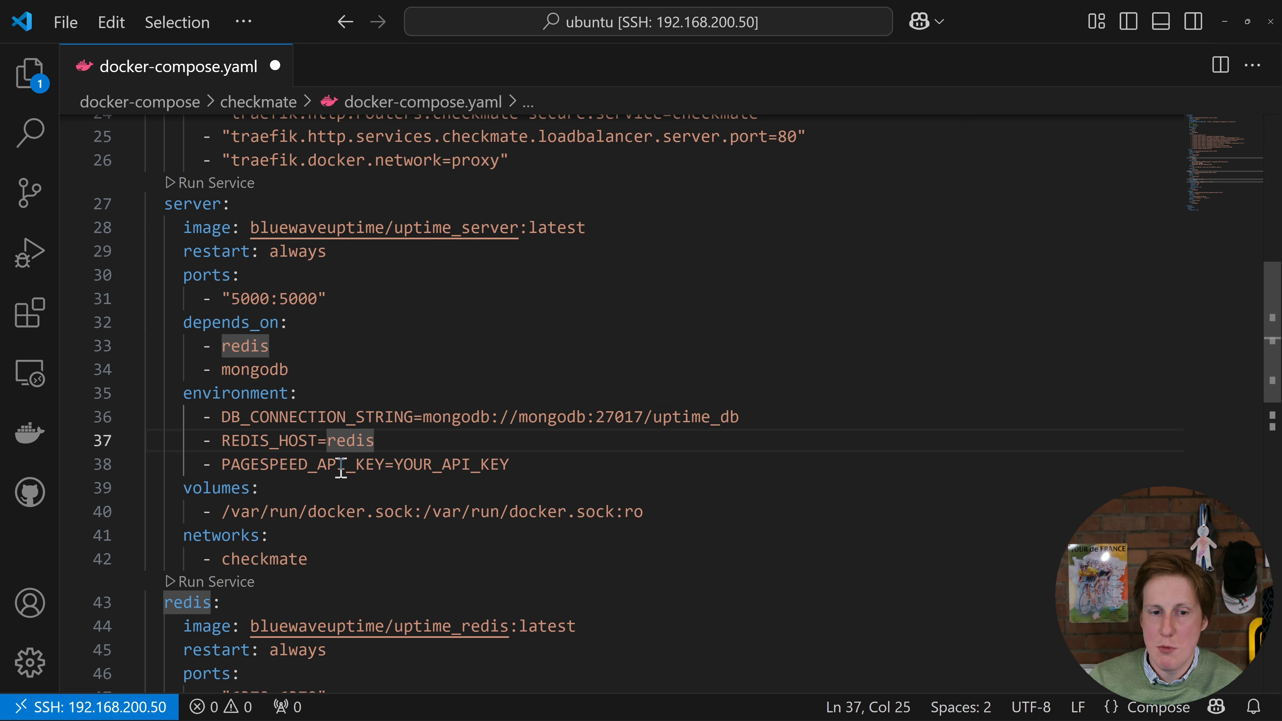
pyautogui.moveTo(395, 464); pyautogui.dragTo(528, 465)
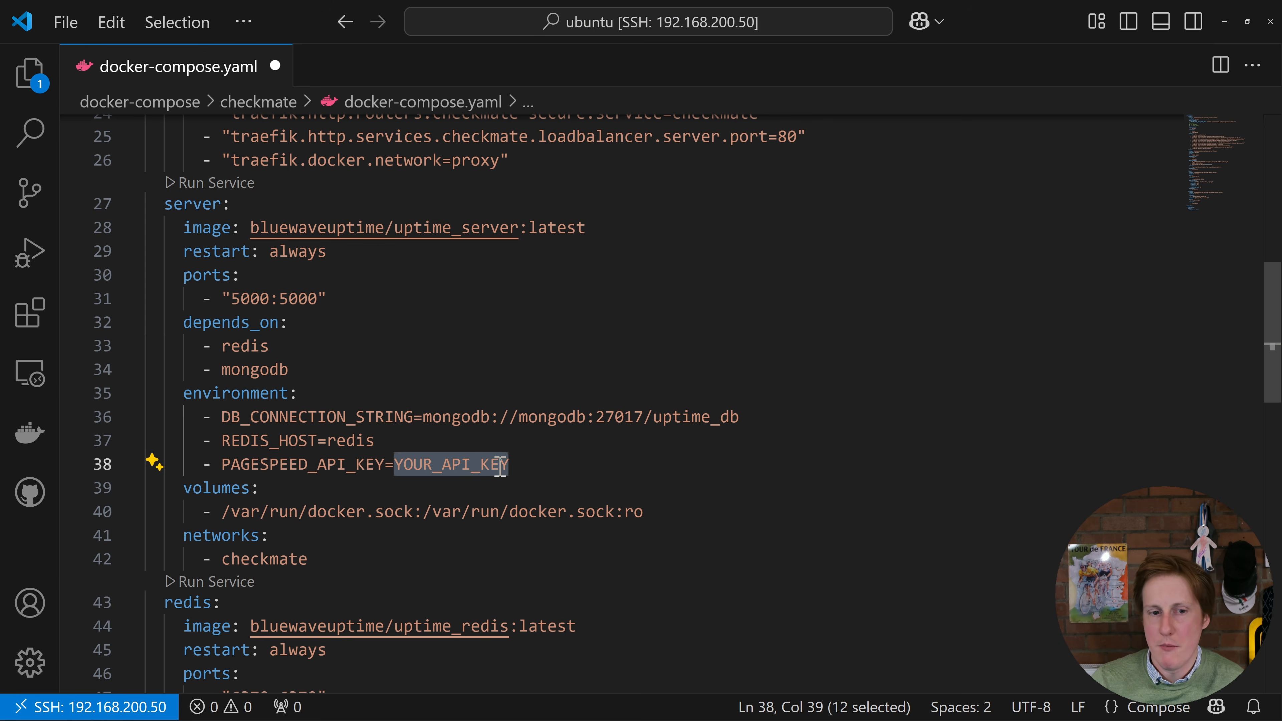
pyautogui.click(327, 490)
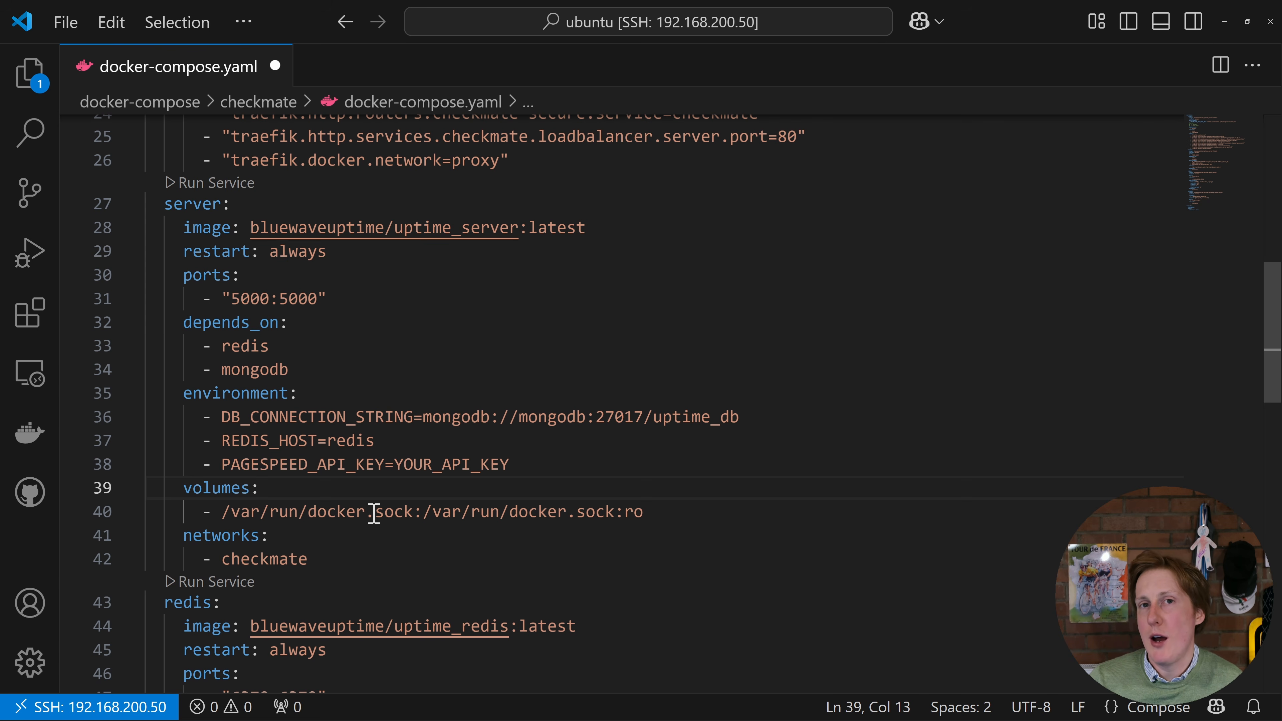
# Review the redis and mongodb service definitions and the checkmate and proxy networks declared at the end of the file
pyautogui.scroll(-5, 397, 505)
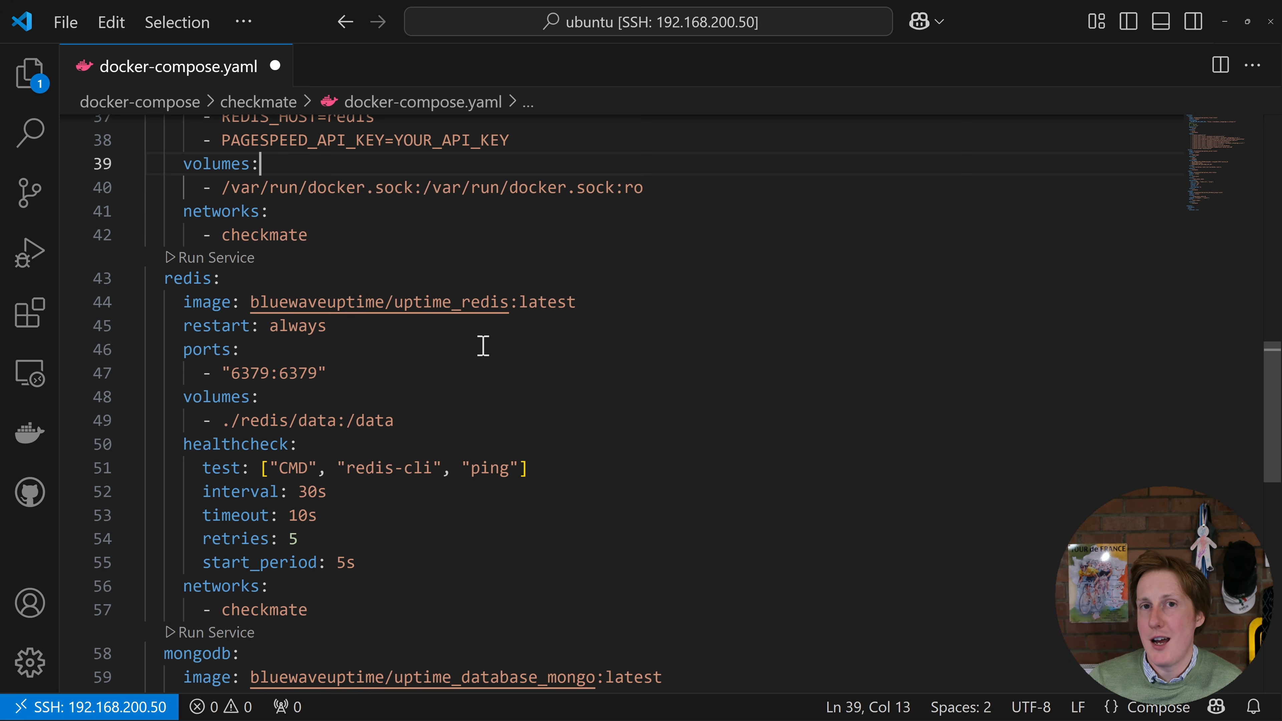
pyautogui.scroll(-2, 472, 400)
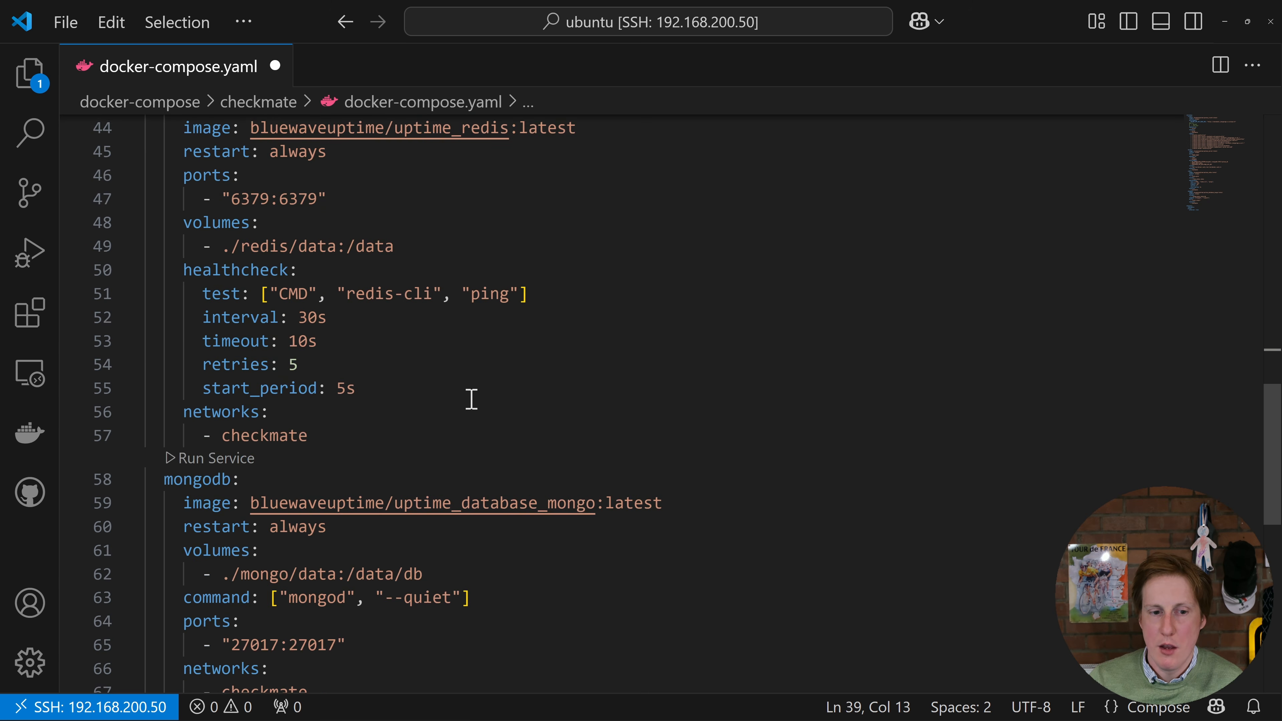
pyautogui.scroll(-1, 472, 400)
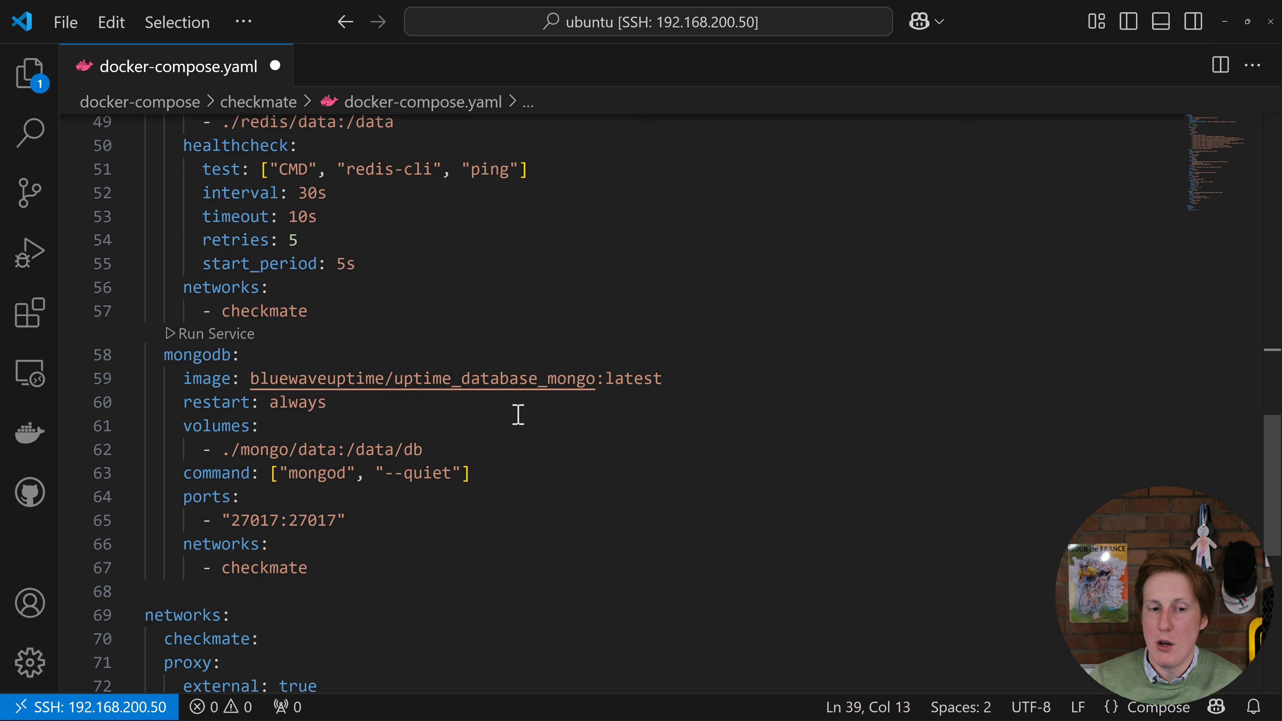
pyautogui.scroll(-2, 518, 414)
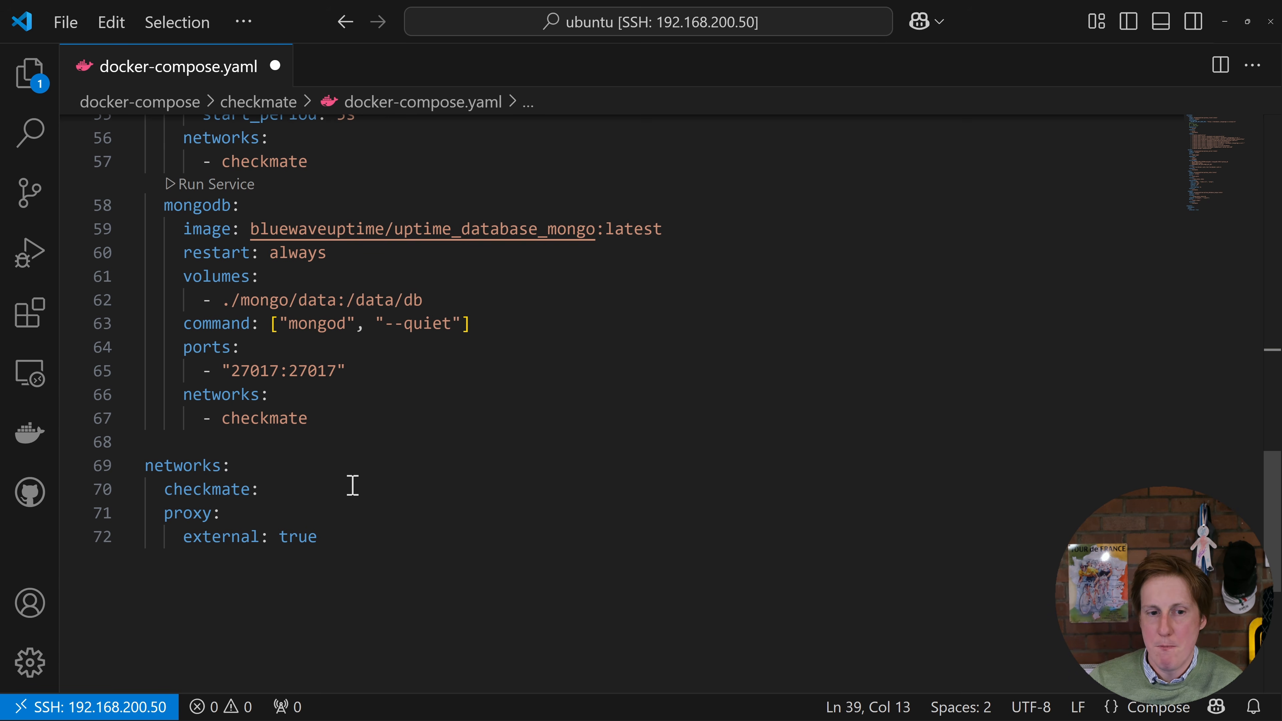
pyautogui.click(477, 488)
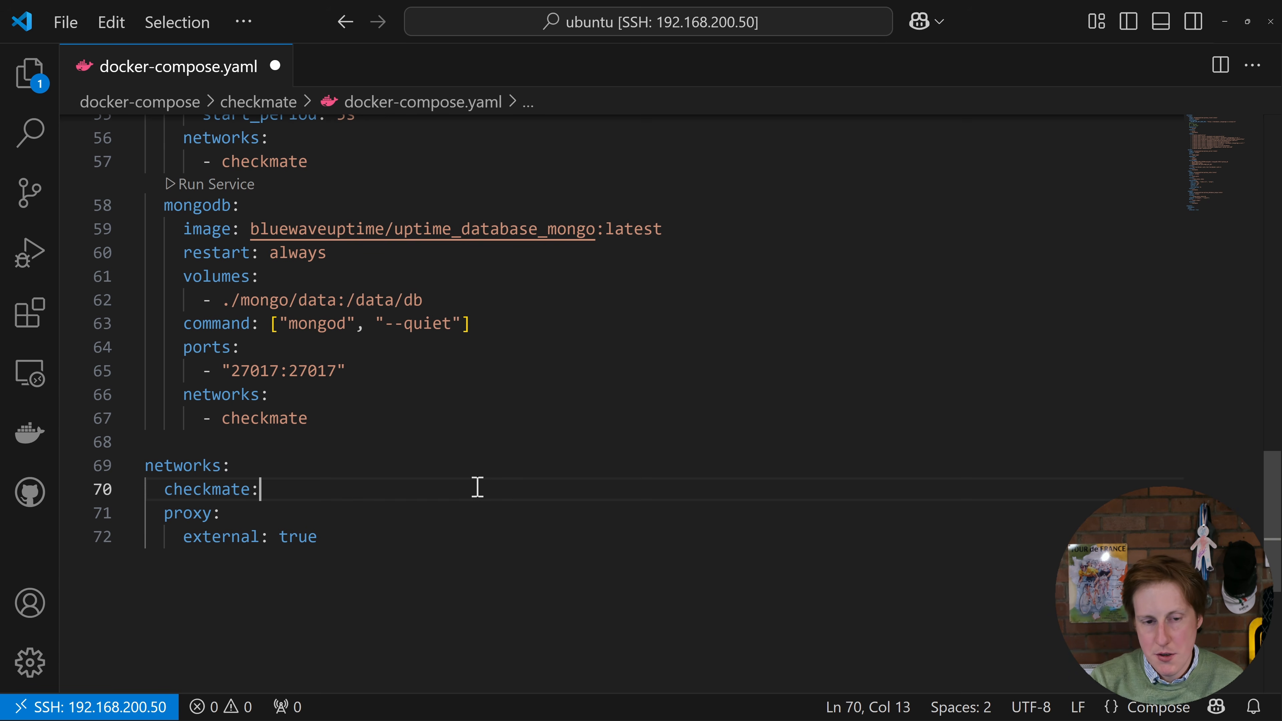
# Show the terminal with the docker compose up -d output and examine the domain in the checkmate-secure router's Host rule
pyautogui.hotkey('ctrl', "'")
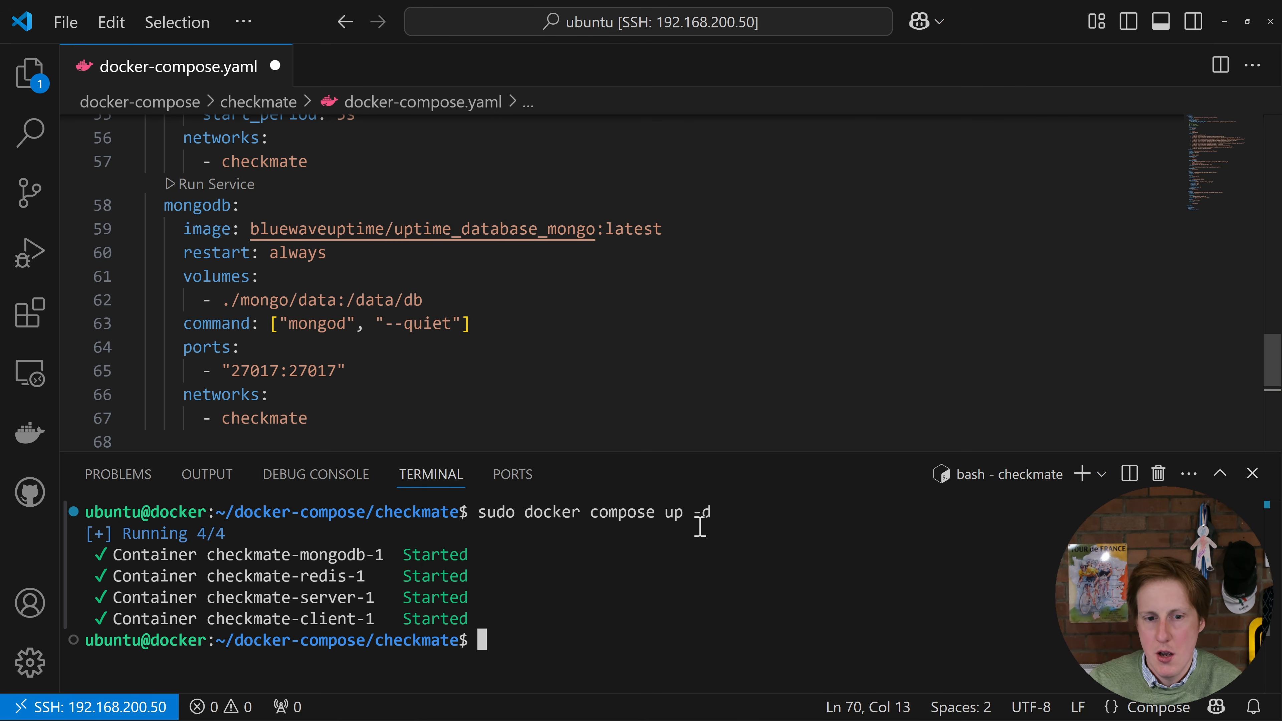
pyautogui.scroll(4, 733, 343)
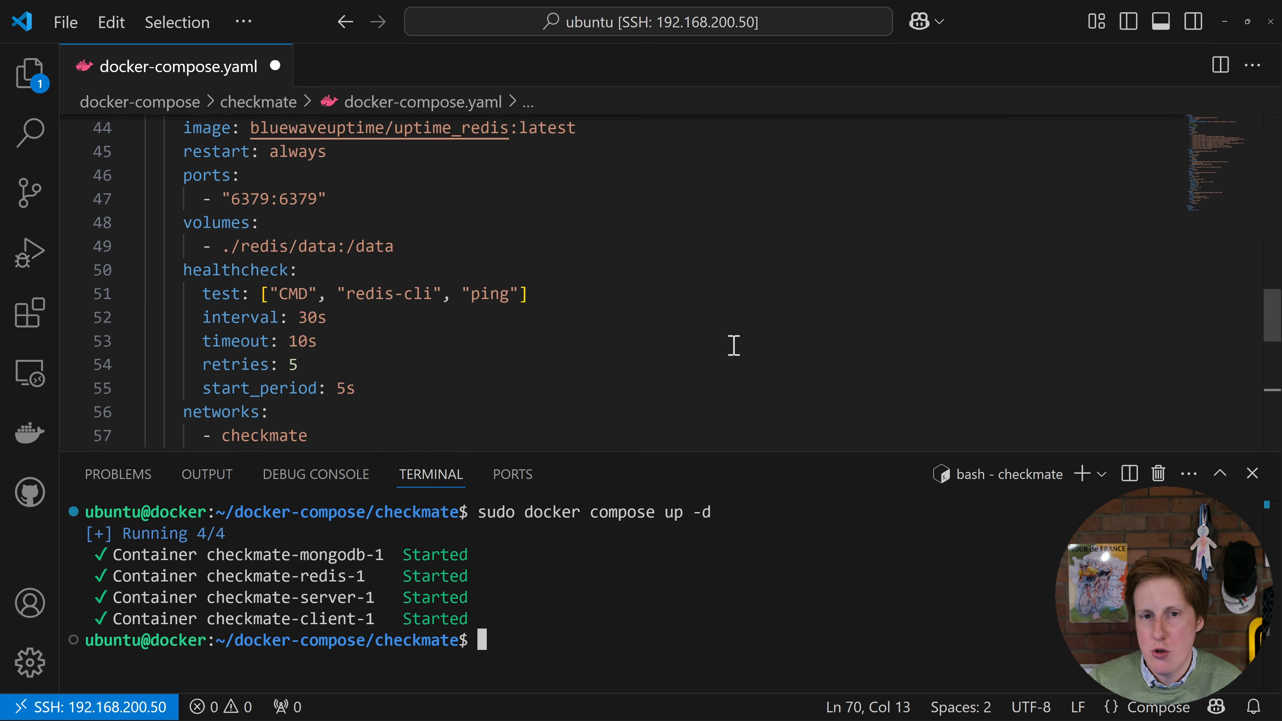
pyautogui.scroll(10, 733, 345)
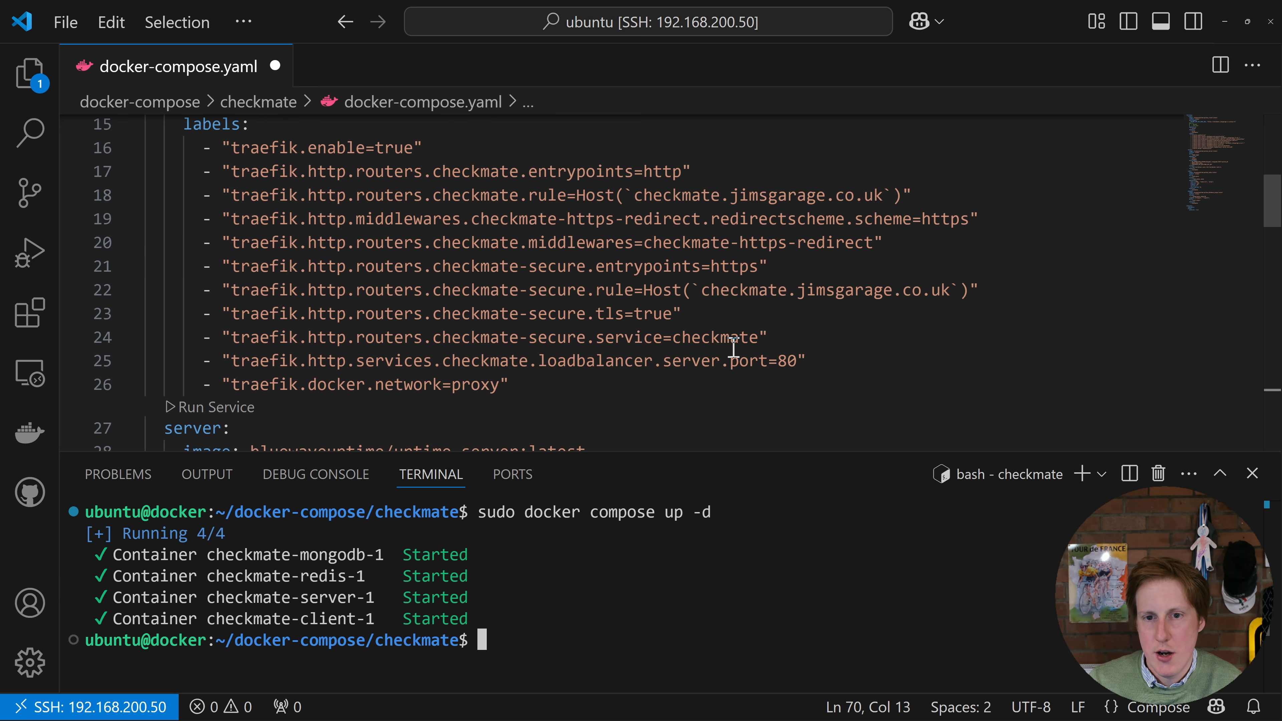
pyautogui.moveTo(701, 289); pyautogui.dragTo(954, 292)
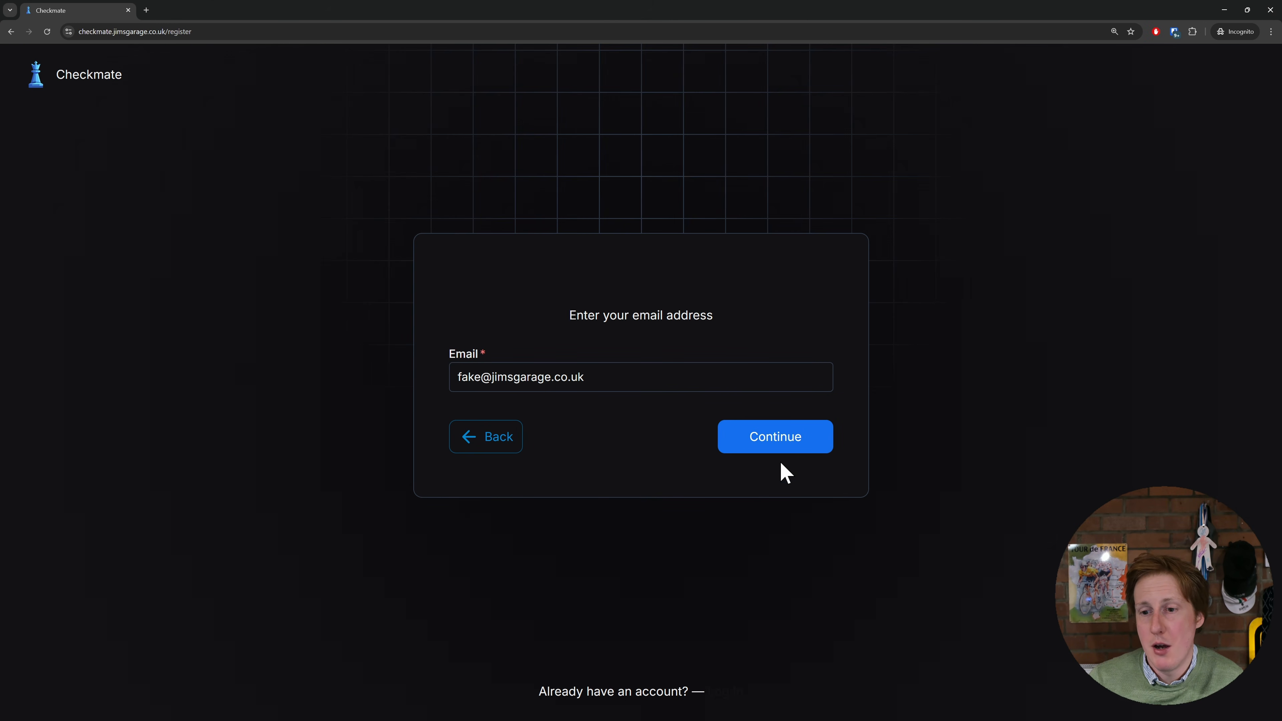
# In Checkmate's registration form in the browser, accept the e-mail, create and confirm the account password, and view the dashboard full screen
pyautogui.click(785, 441)
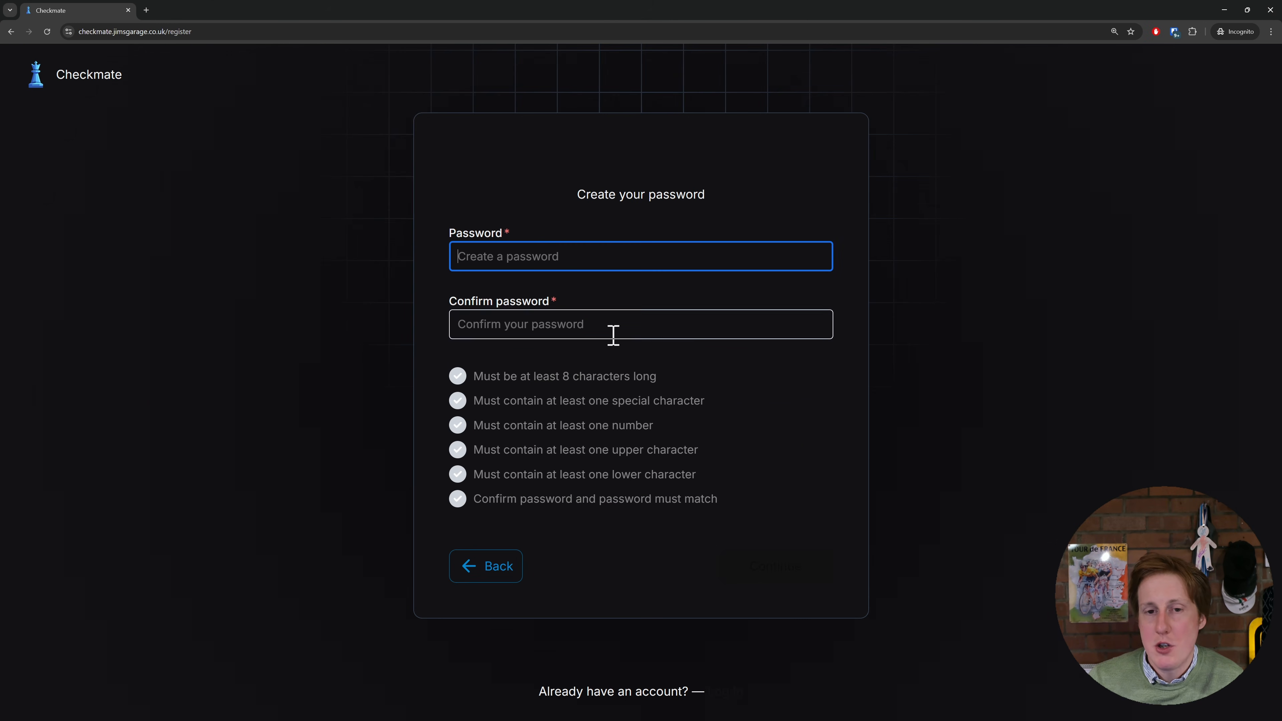
pyautogui.write('••')
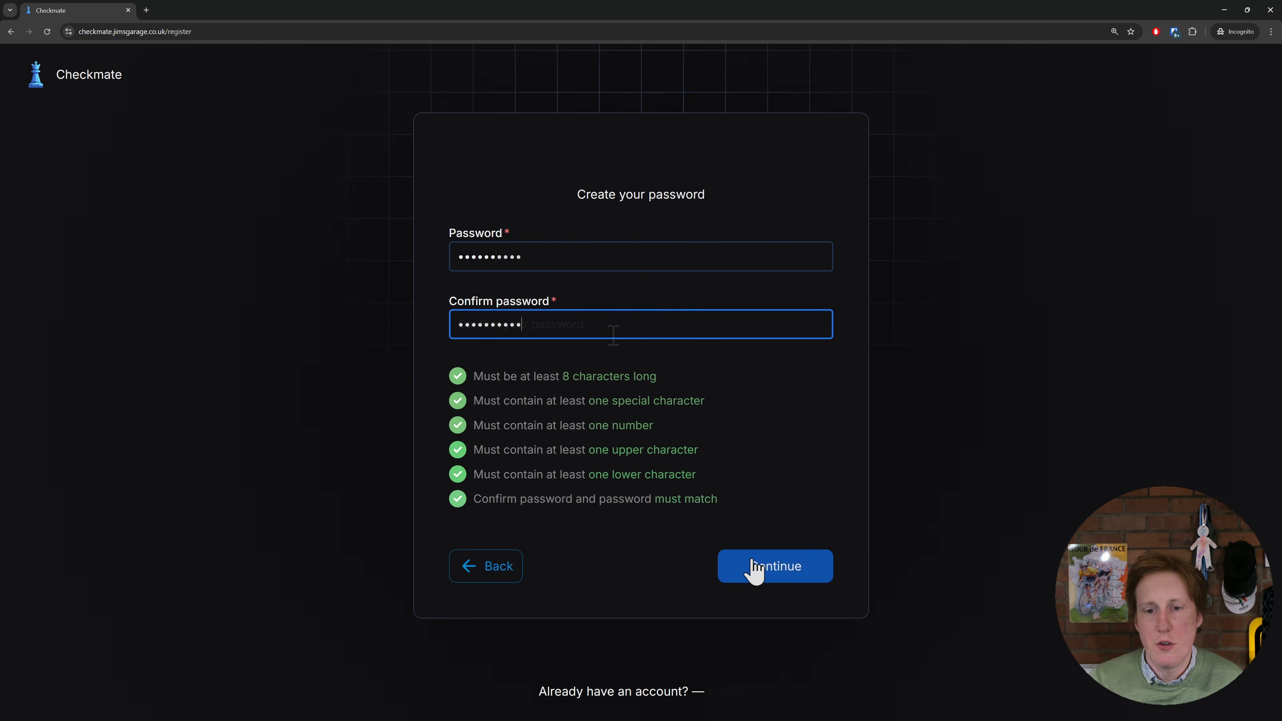
pyautogui.click(753, 561)
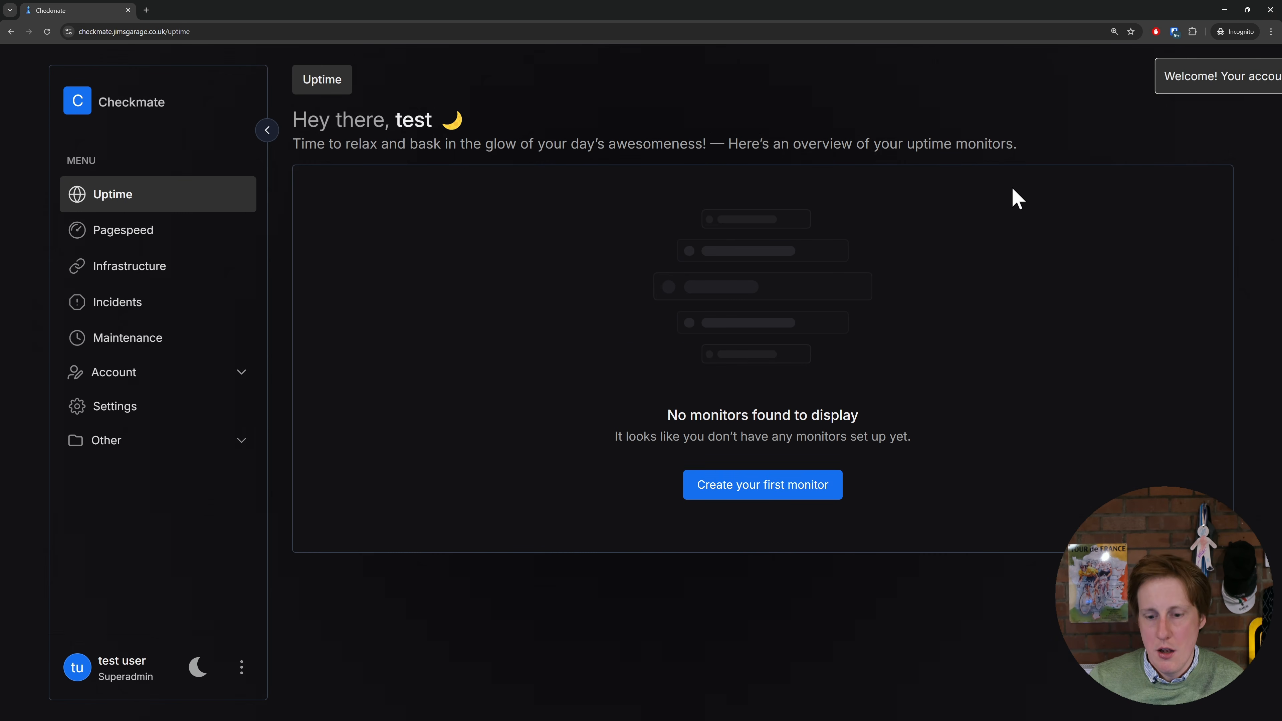
pyautogui.press('F11')
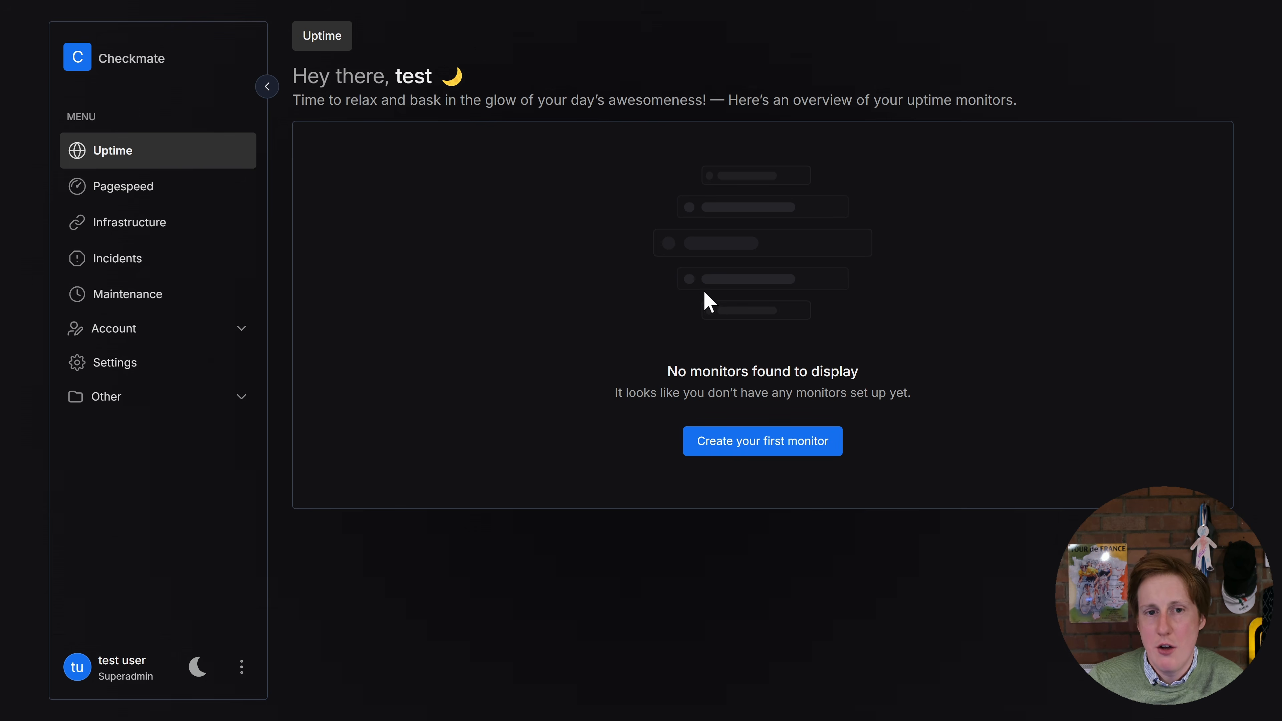
# Create the first uptime monitor for reddit.com with display name Reddit, keeping HTTPS website monitoring and the 1 minute check frequency
pyautogui.click(782, 445)
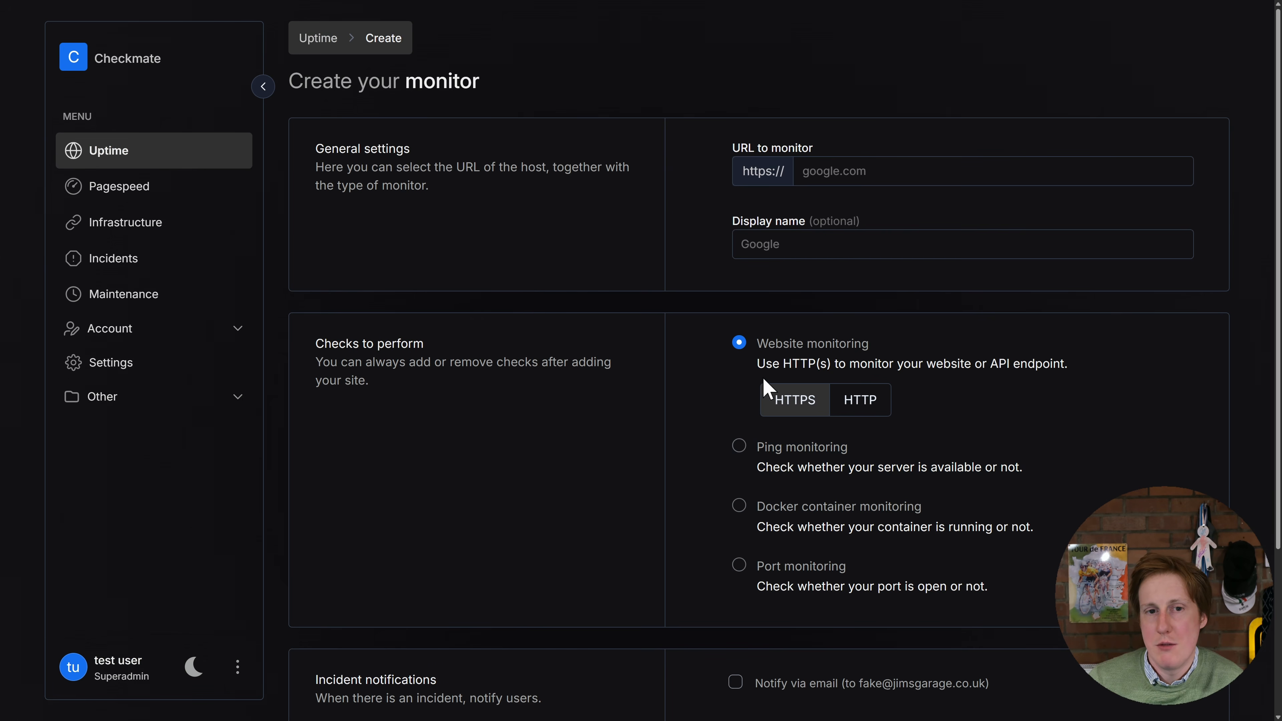
pyautogui.click(924, 175)
pyautogui.write('reddit.com')
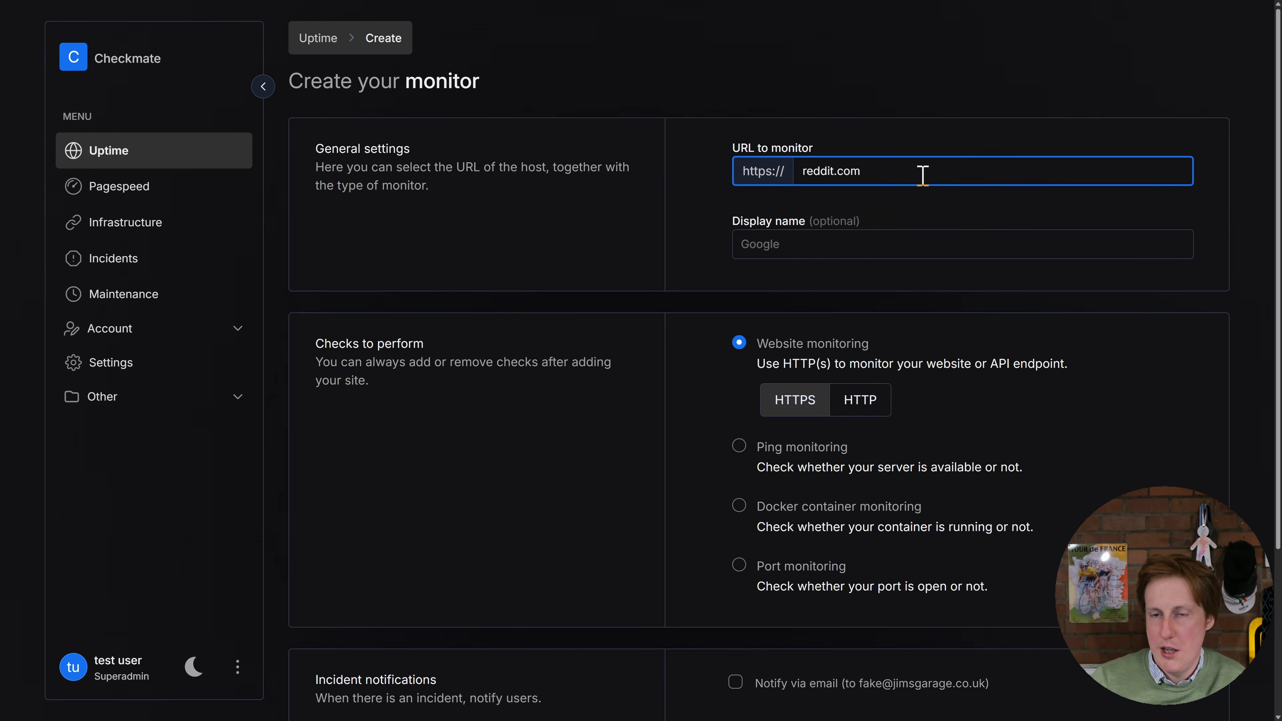
pyautogui.click(785, 247)
pyautogui.write('Reddit')
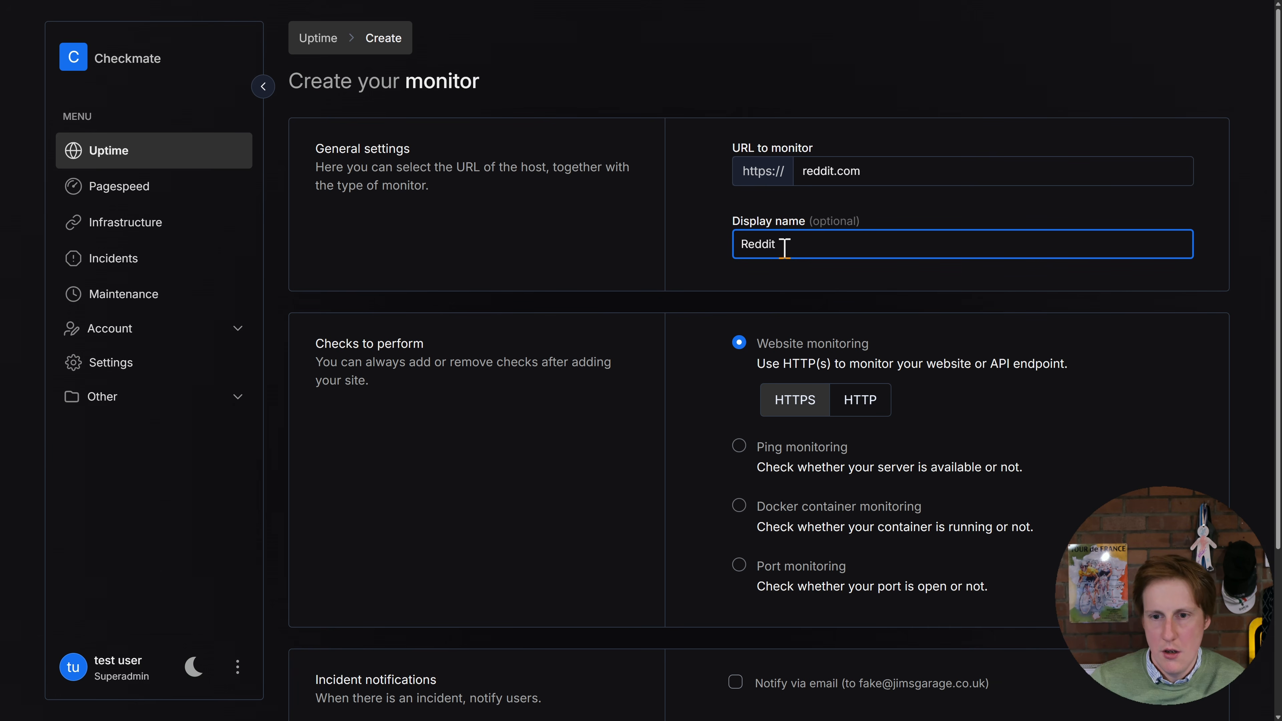
pyautogui.click(705, 269)
pyautogui.scroll(-2, 702, 285)
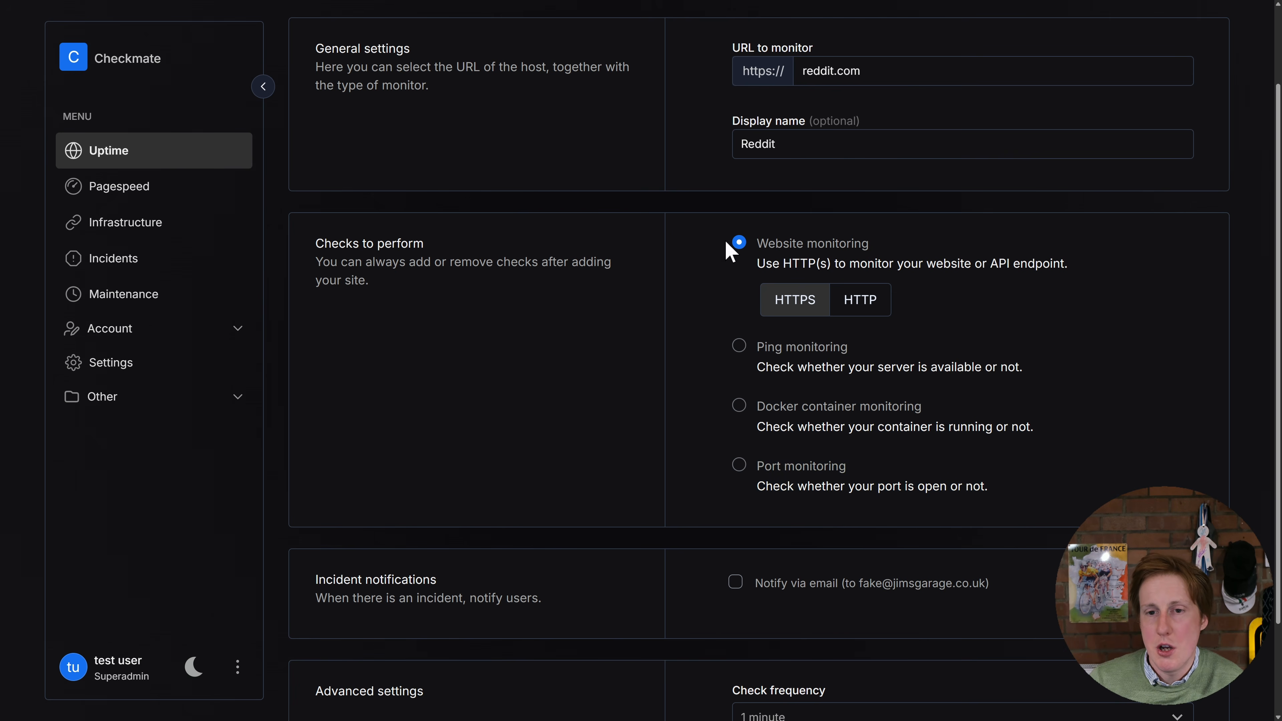
pyautogui.scroll(-3, 729, 434)
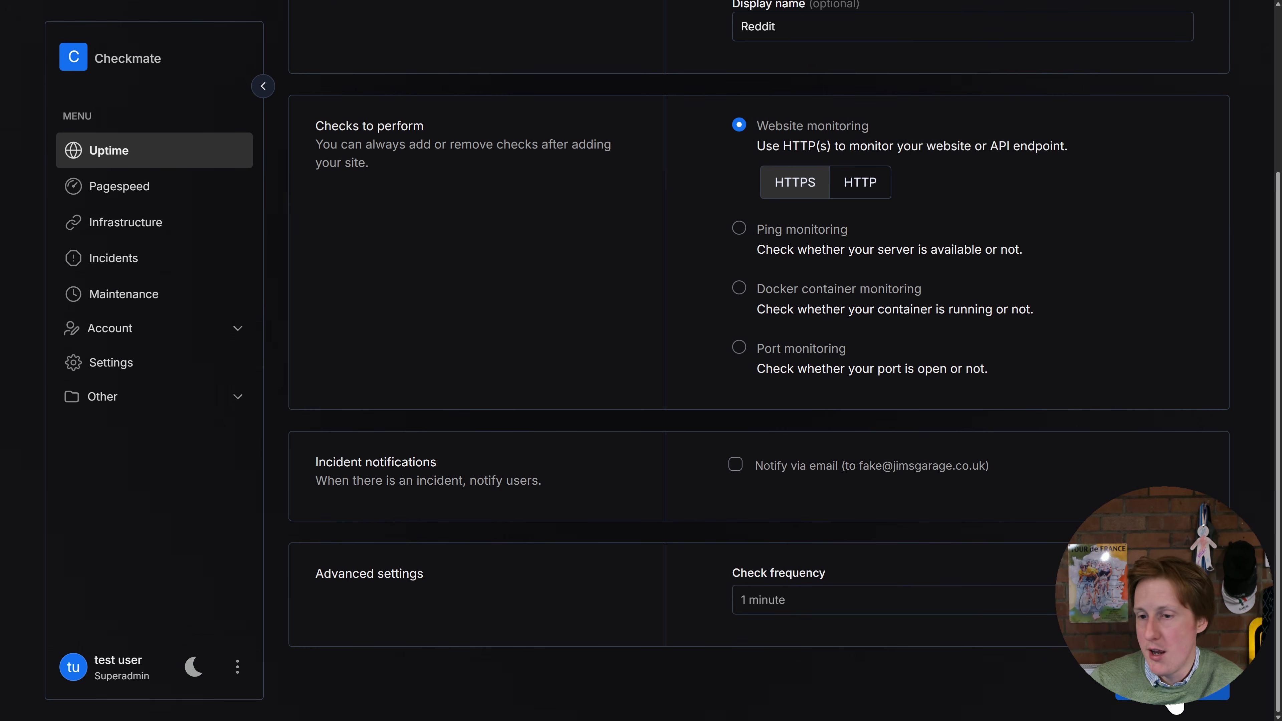
pyautogui.click(1176, 704)
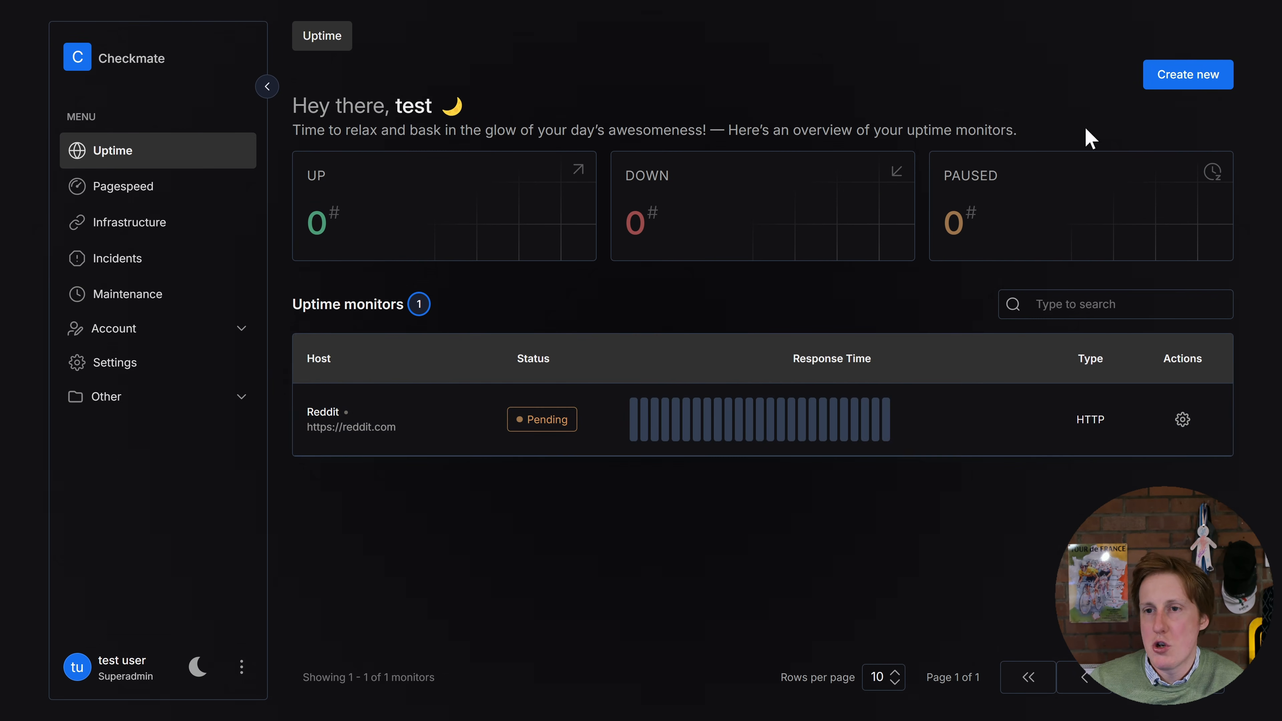
# Start a new monitor of the Docker container monitoring type, and in Portainer copy the container ID of authentik-postgresql-1
pyautogui.click(1189, 76)
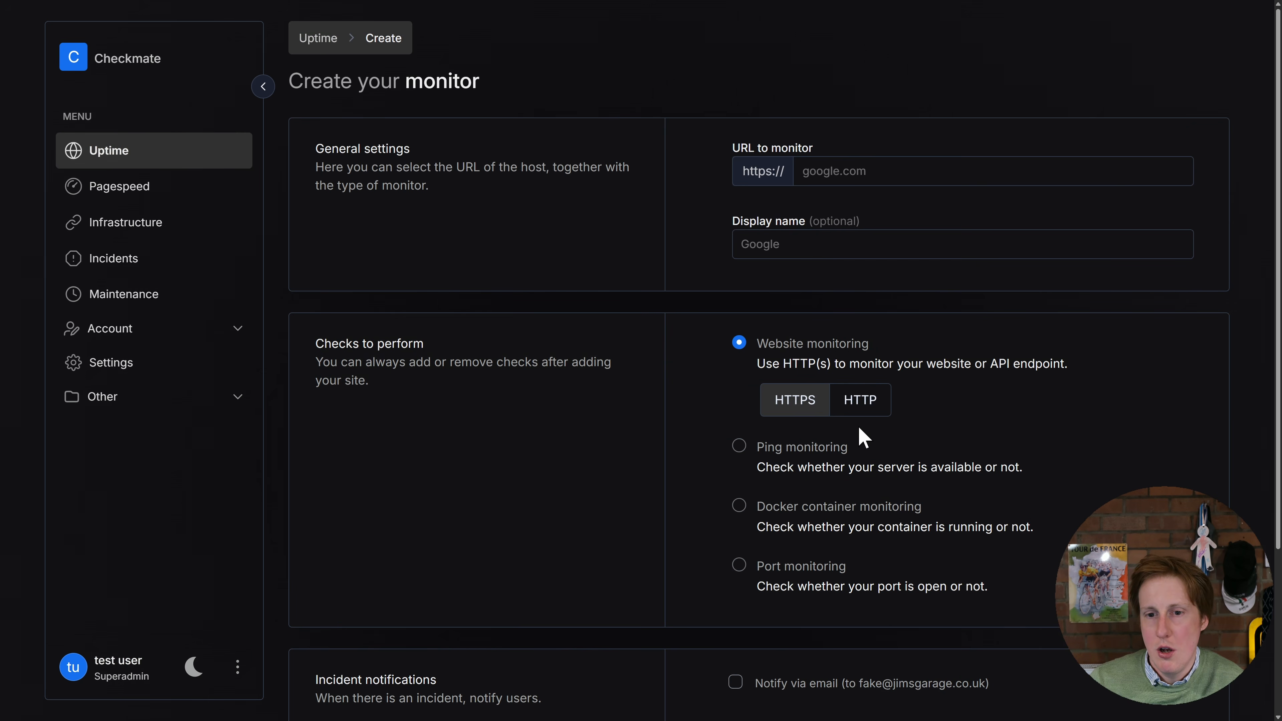
pyautogui.click(741, 510)
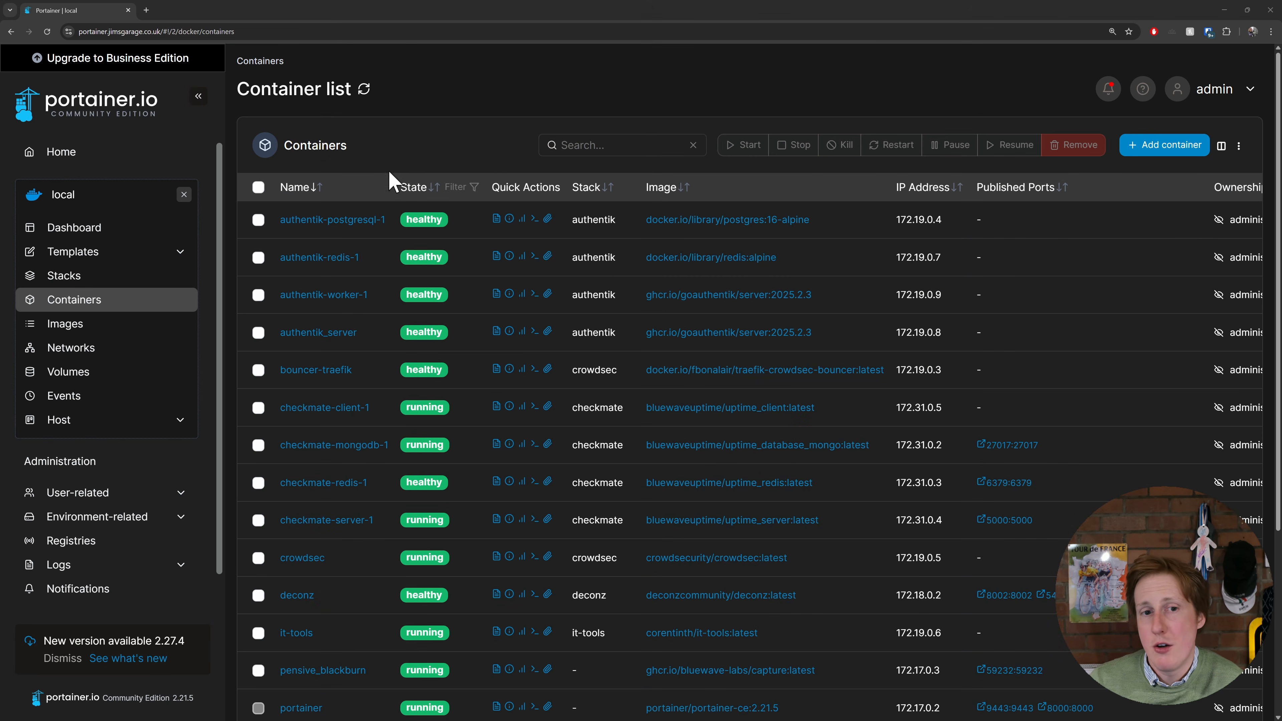
pyautogui.click(324, 223)
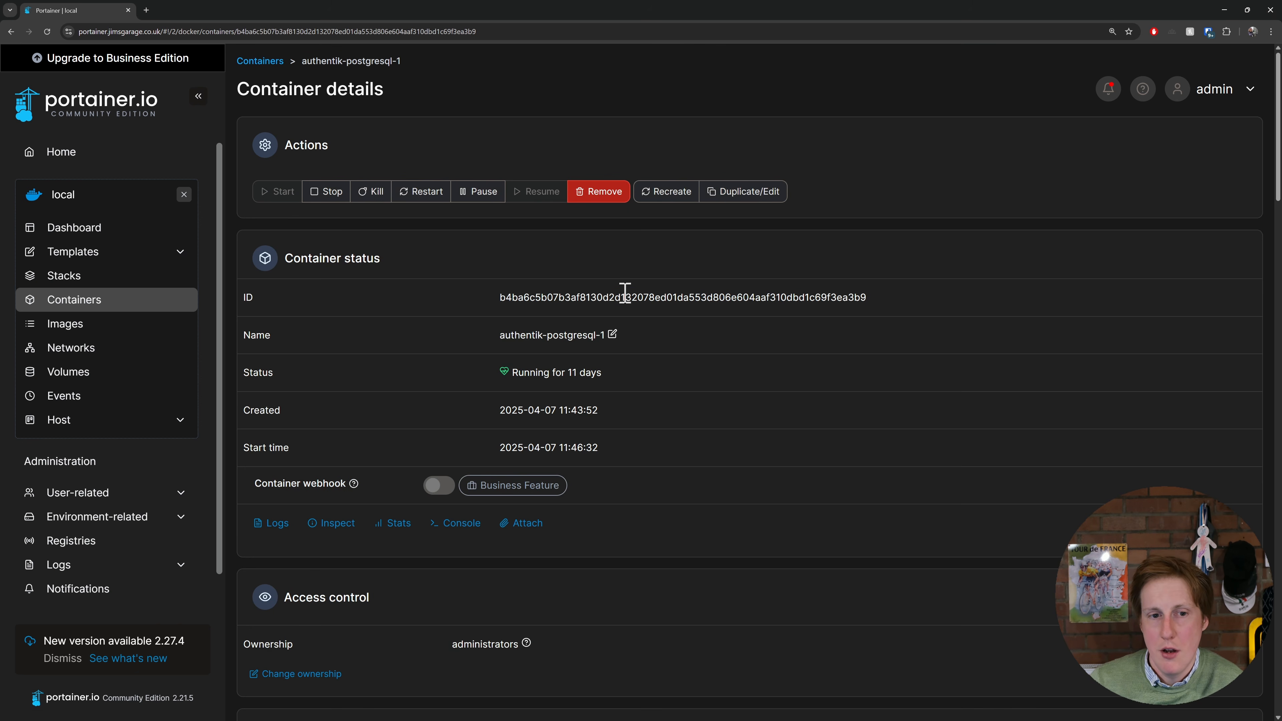
pyautogui.doubleClick(625, 296)
pyautogui.rightClick(625, 298)
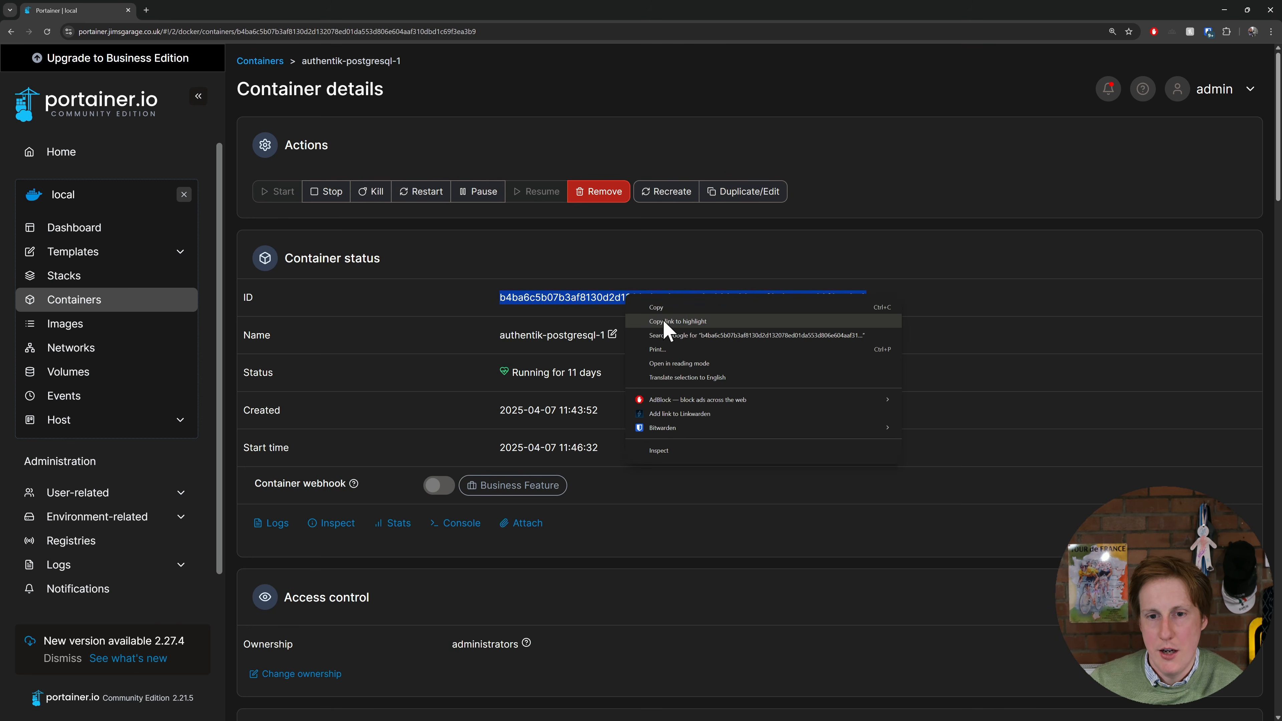
pyautogui.click(668, 308)
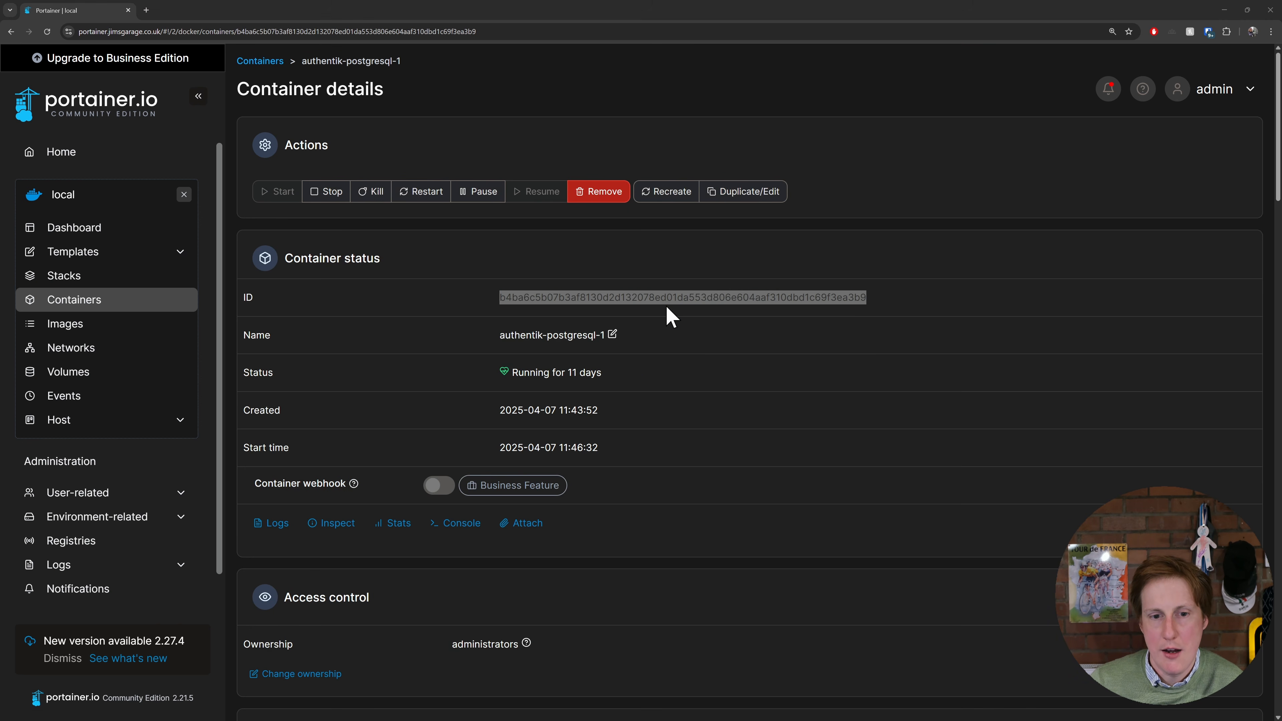
# Try to set up the Docker container monitor with the copied authentik-postgresql-1 container ID, and review its notification and check frequency options
pyautogui.hotkey('alt', 'Tab')
pyautogui.click(847, 177)
pyautogui.rightClick(847, 177)
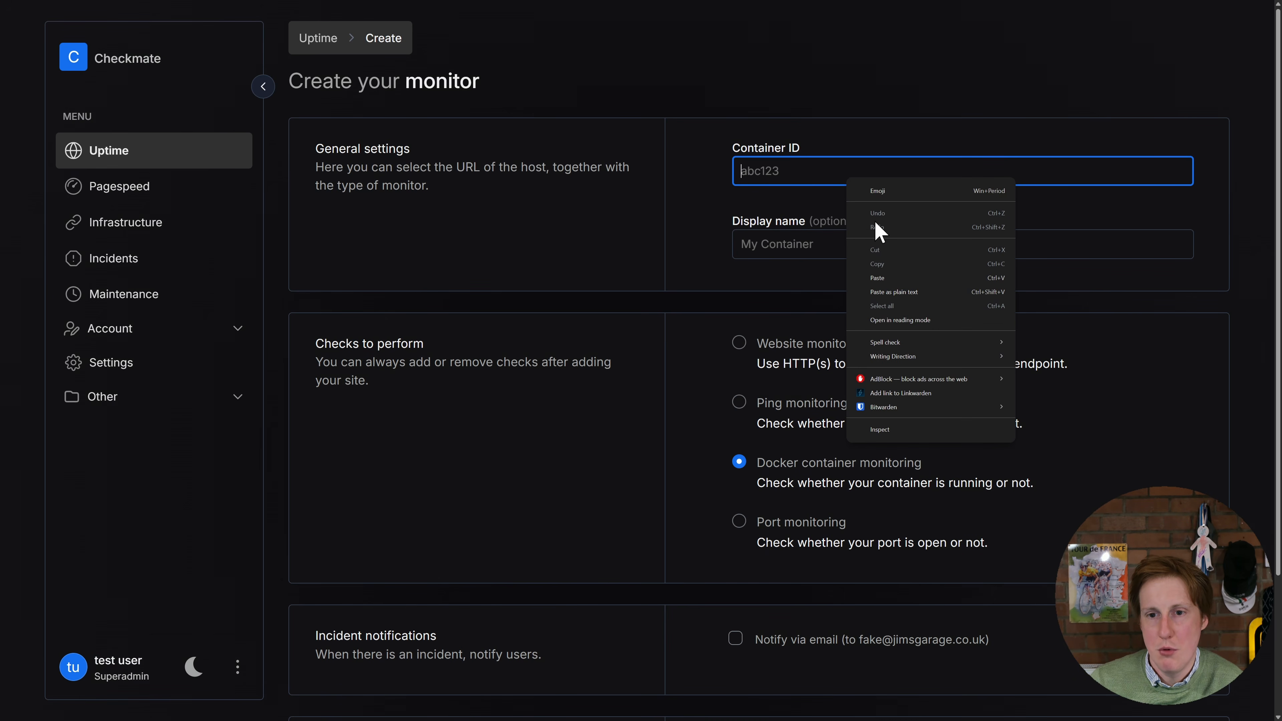
pyautogui.click(911, 293)
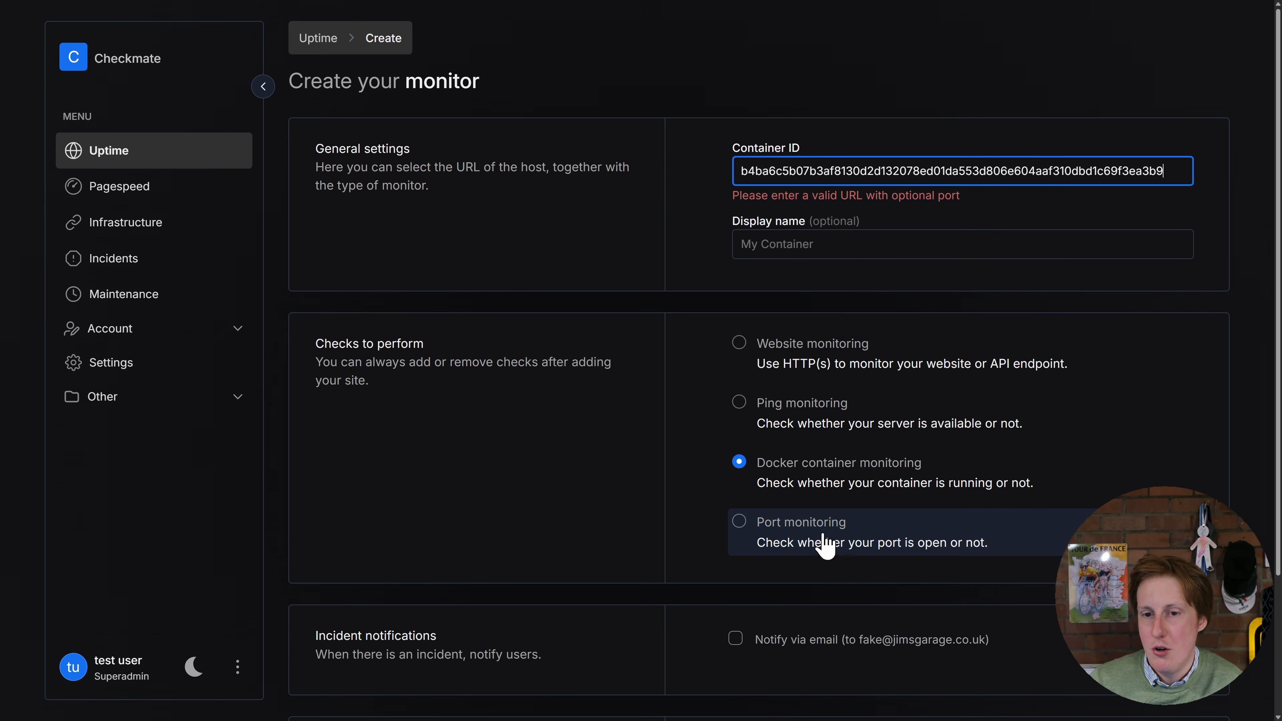
pyautogui.click(844, 491)
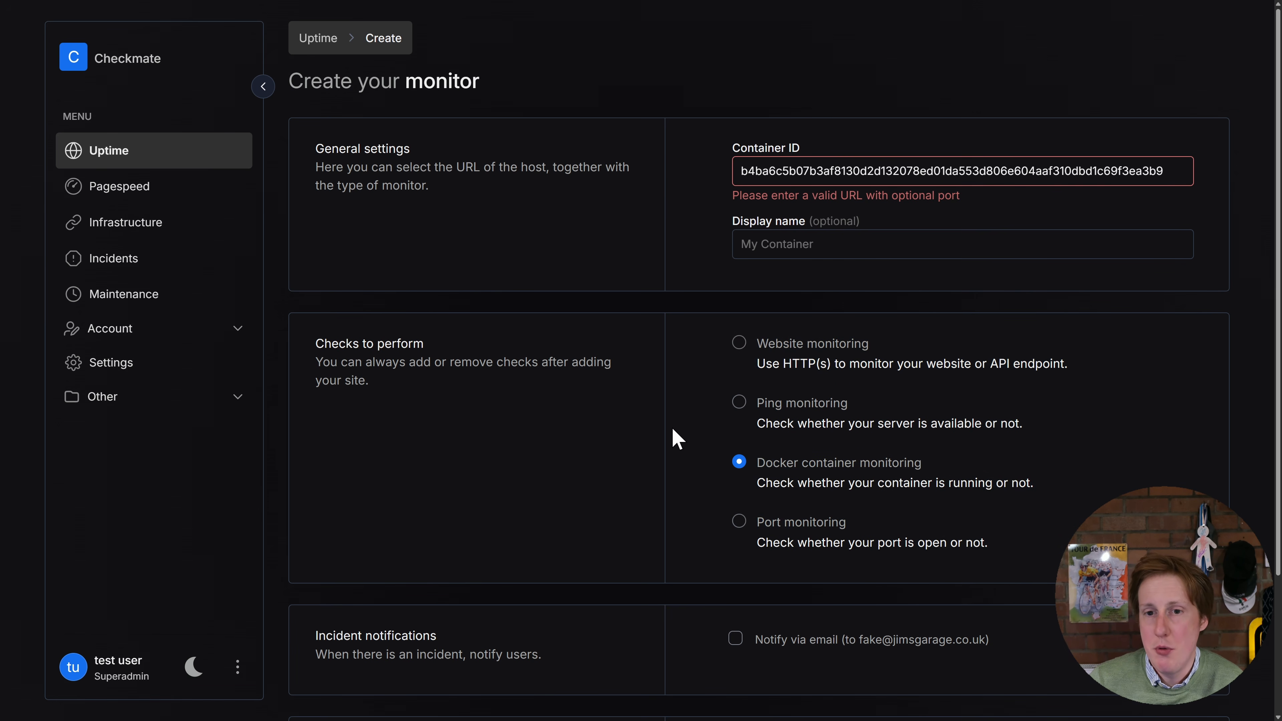
pyautogui.scroll(-3, 672, 429)
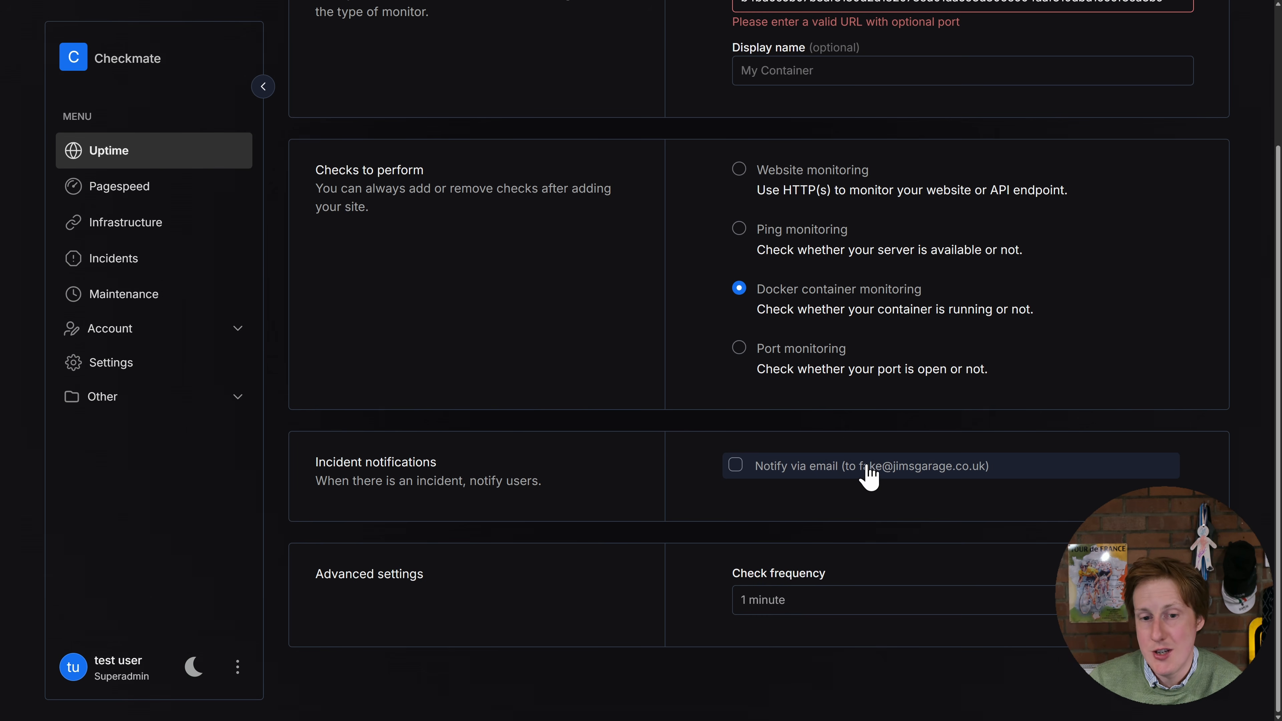
pyautogui.click(939, 598)
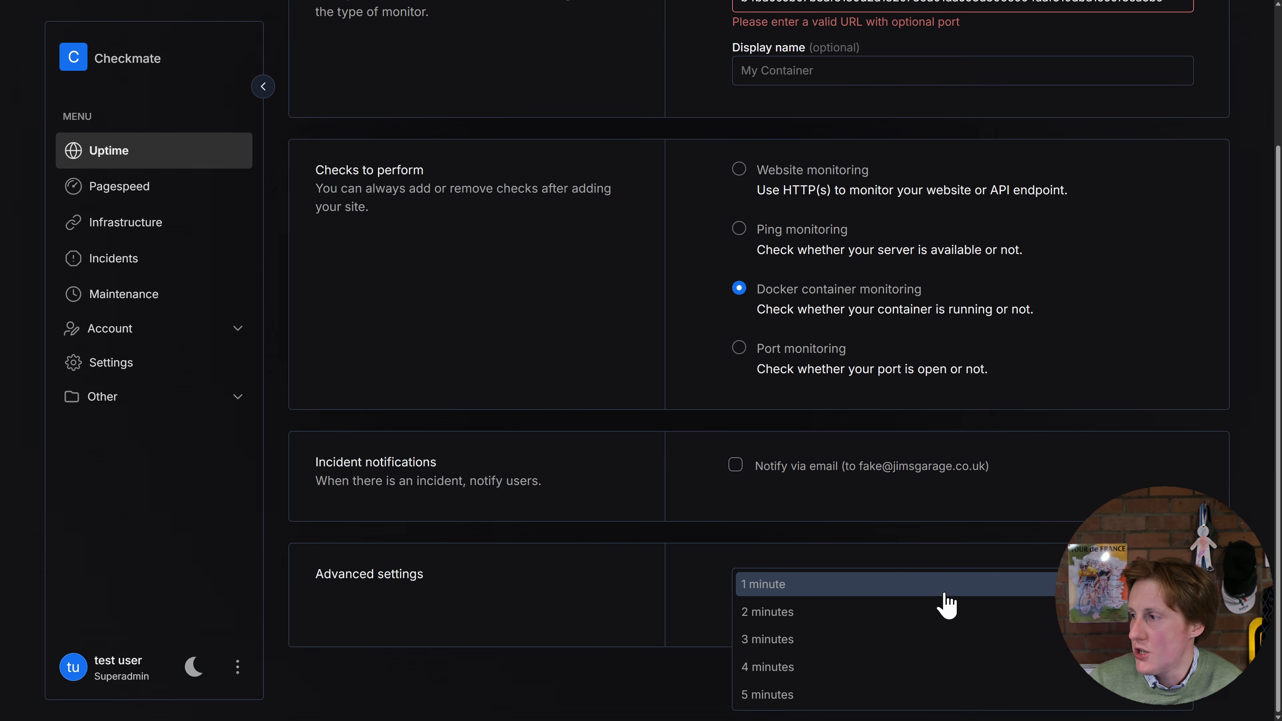
pyautogui.click(798, 511)
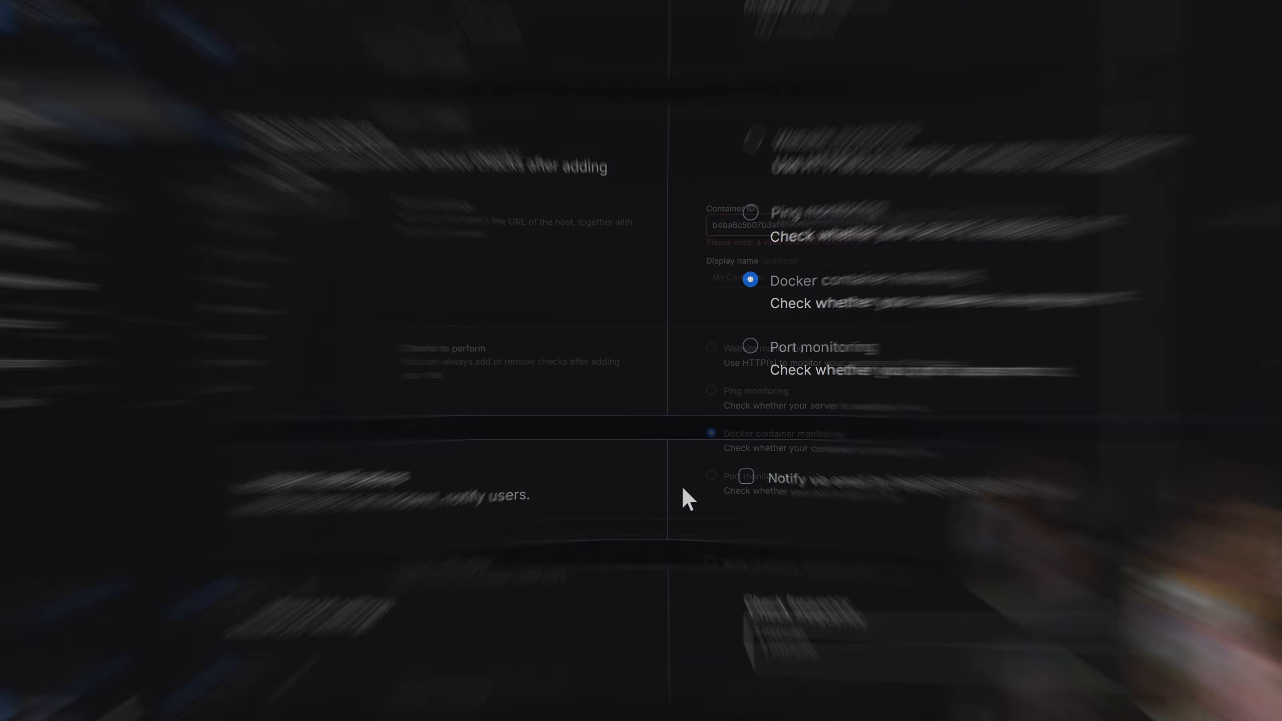
# Return to the uptime monitors overview and open the Reddit monitor's details
pyautogui.click(165, 165)
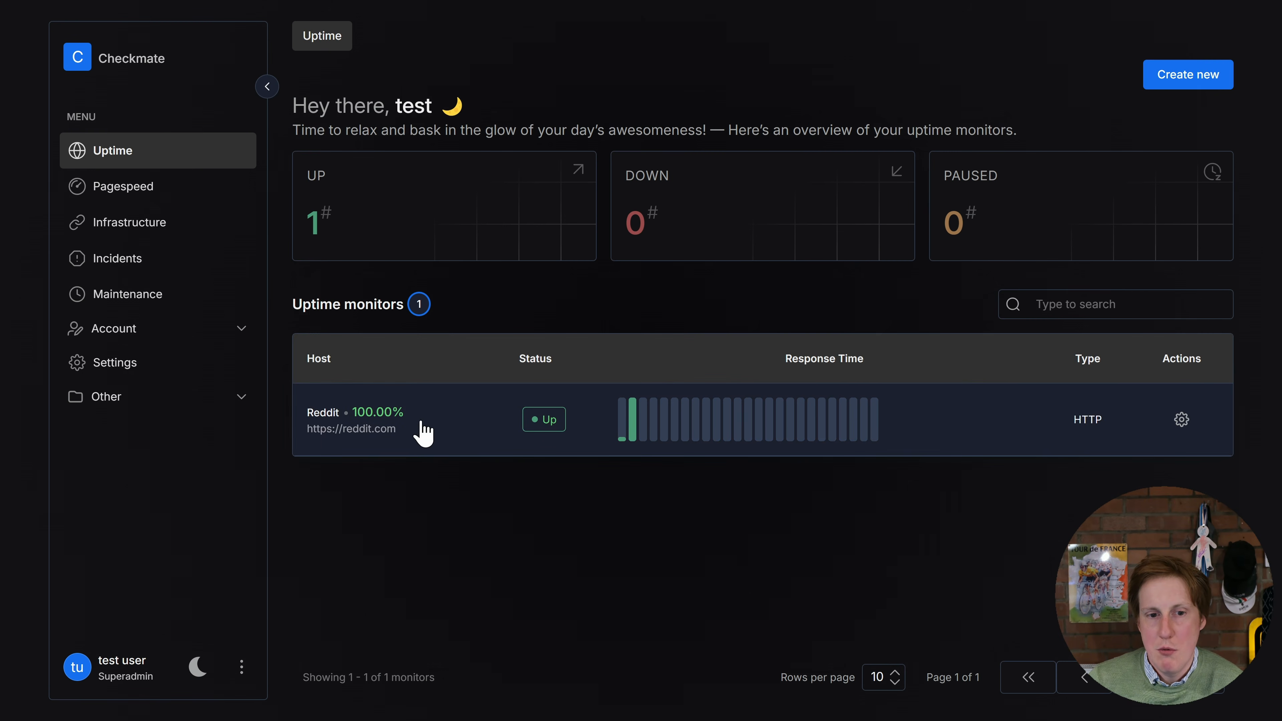
pyautogui.click(589, 422)
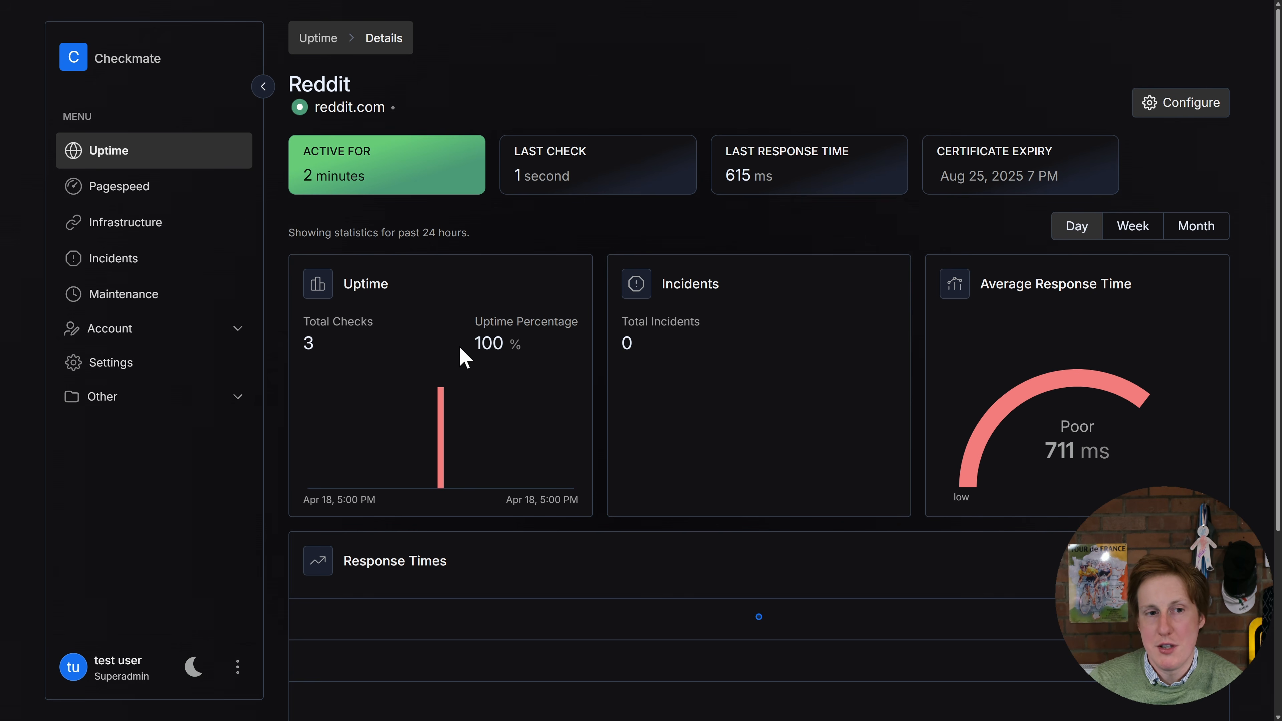
# Open the form for creating a PageSpeed monitor and examine its URL, display name, protocol, notification and check frequency settings
pyautogui.click(153, 192)
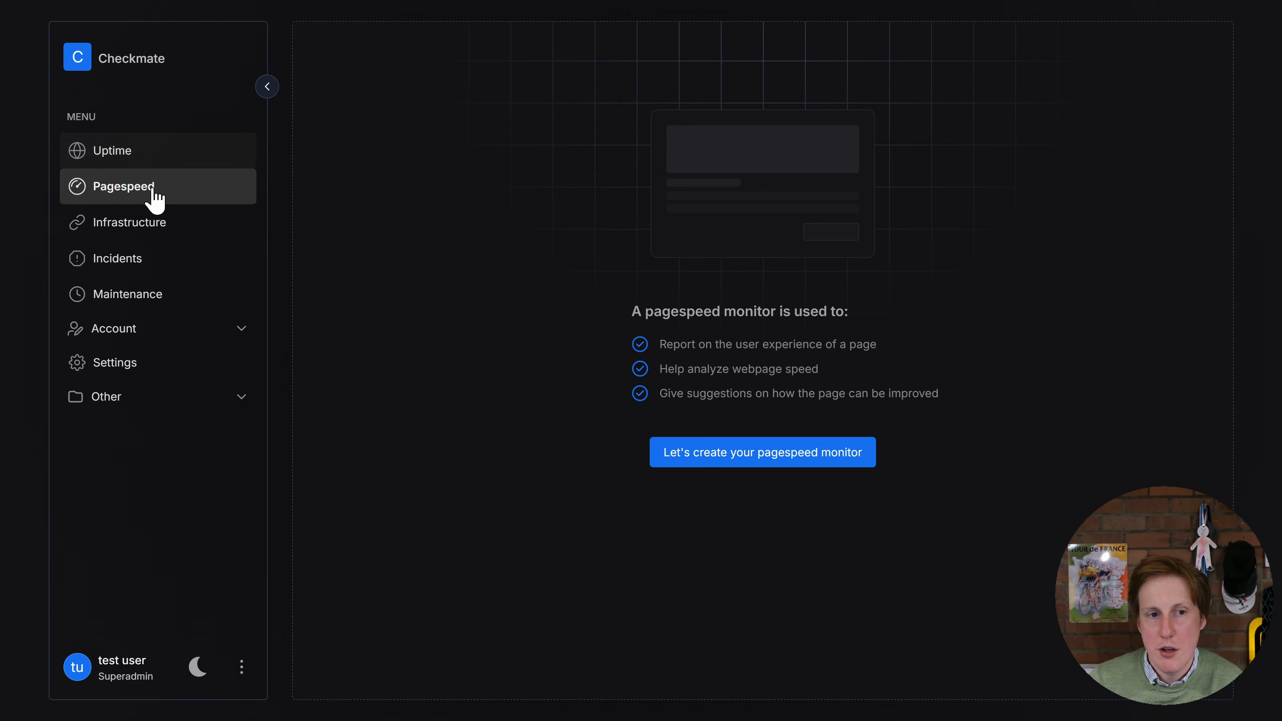
pyautogui.click(718, 461)
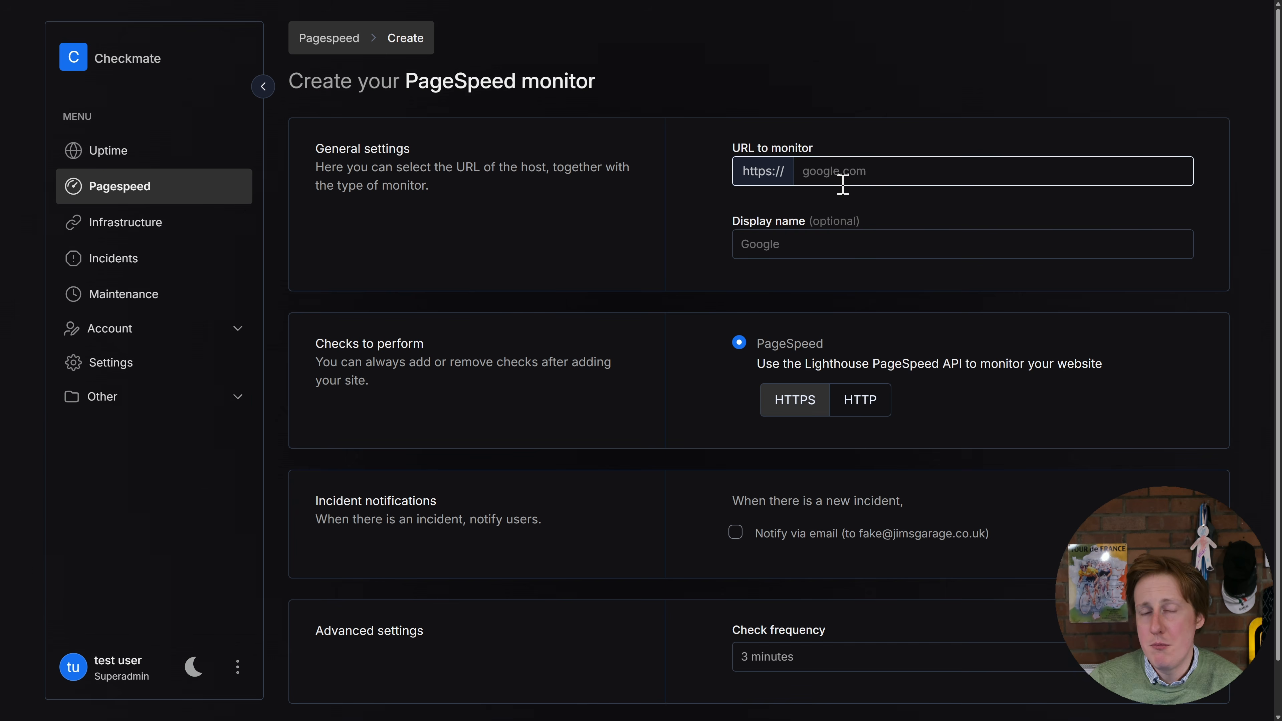
pyautogui.click(881, 172)
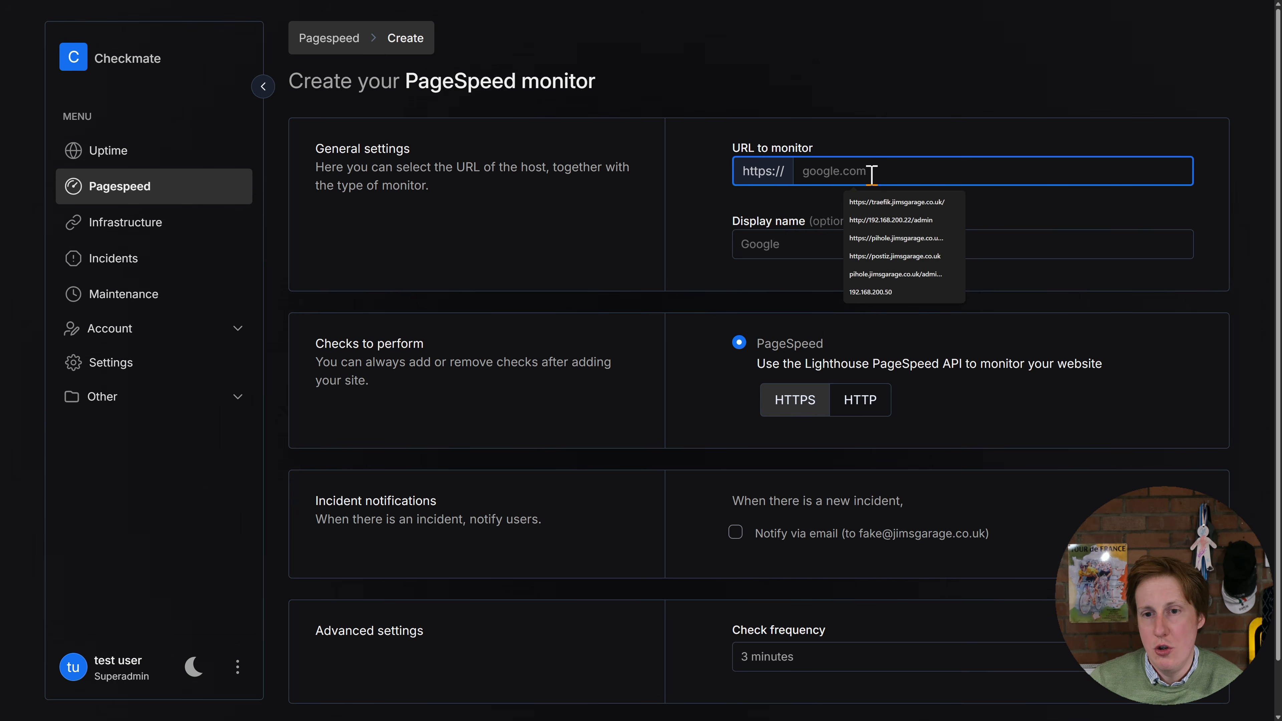
pyautogui.click(803, 216)
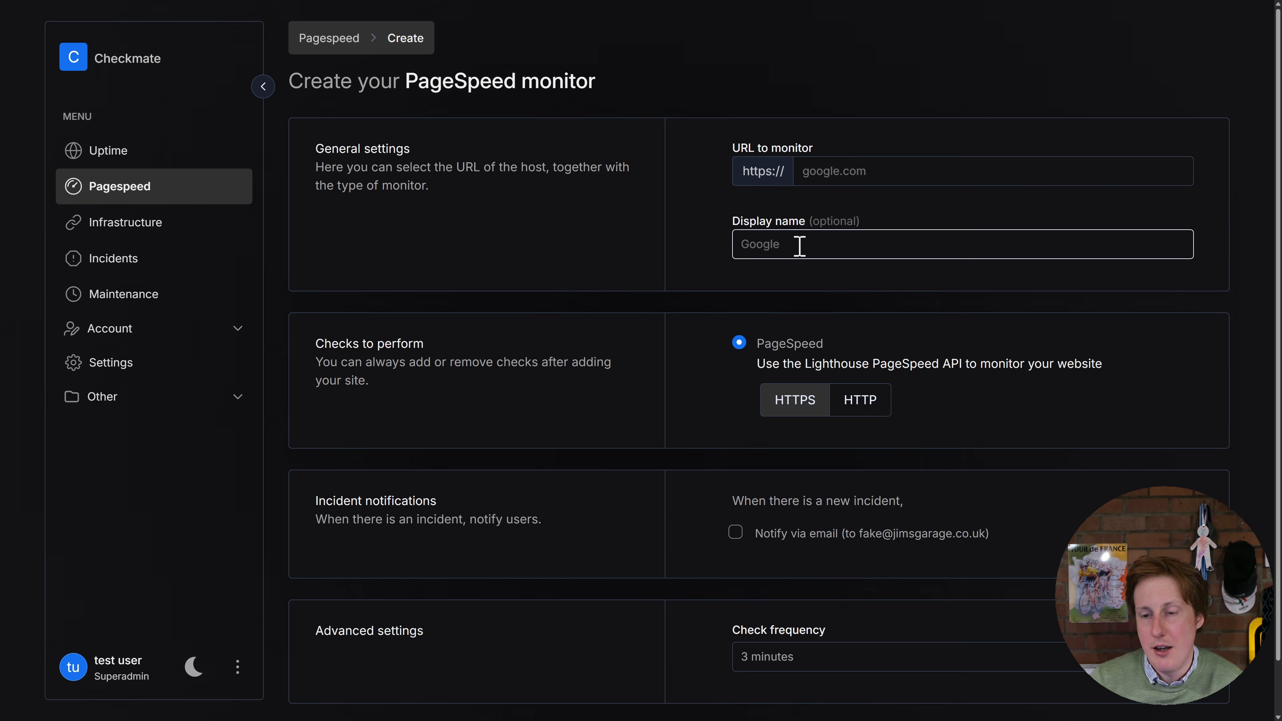
pyautogui.scroll(-1, 873, 395)
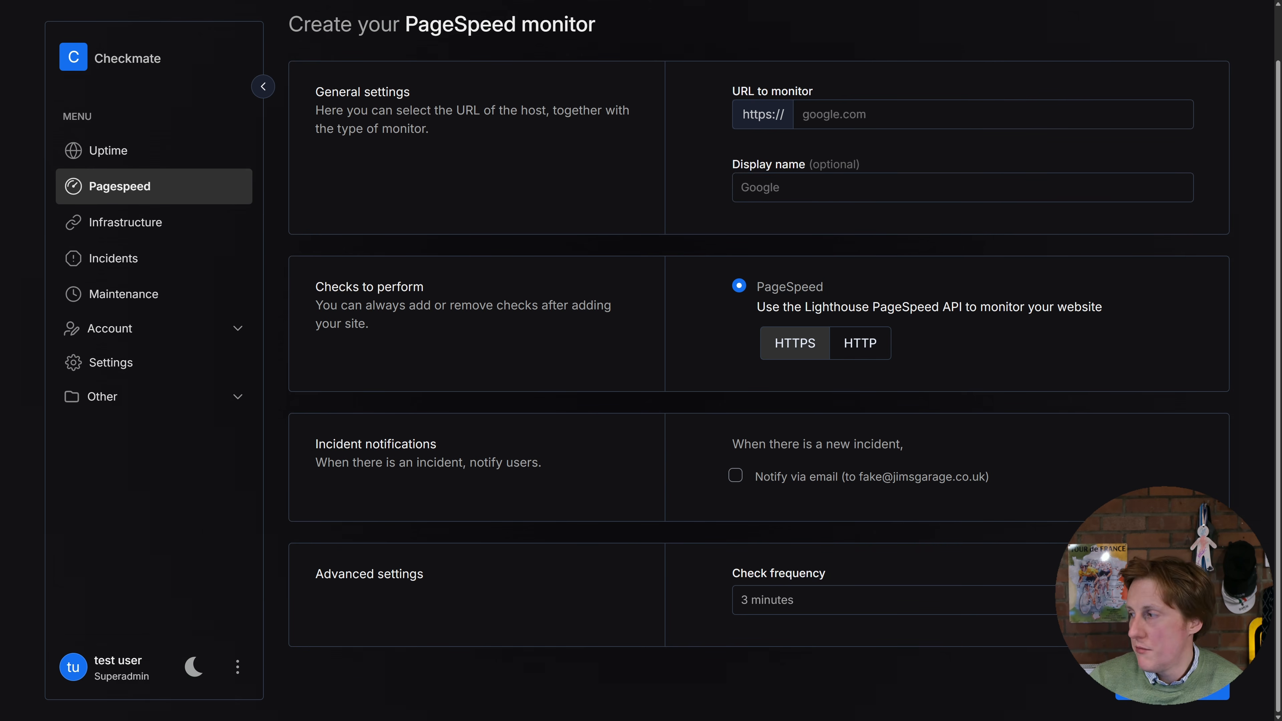
pyautogui.scroll(1, 785, 363)
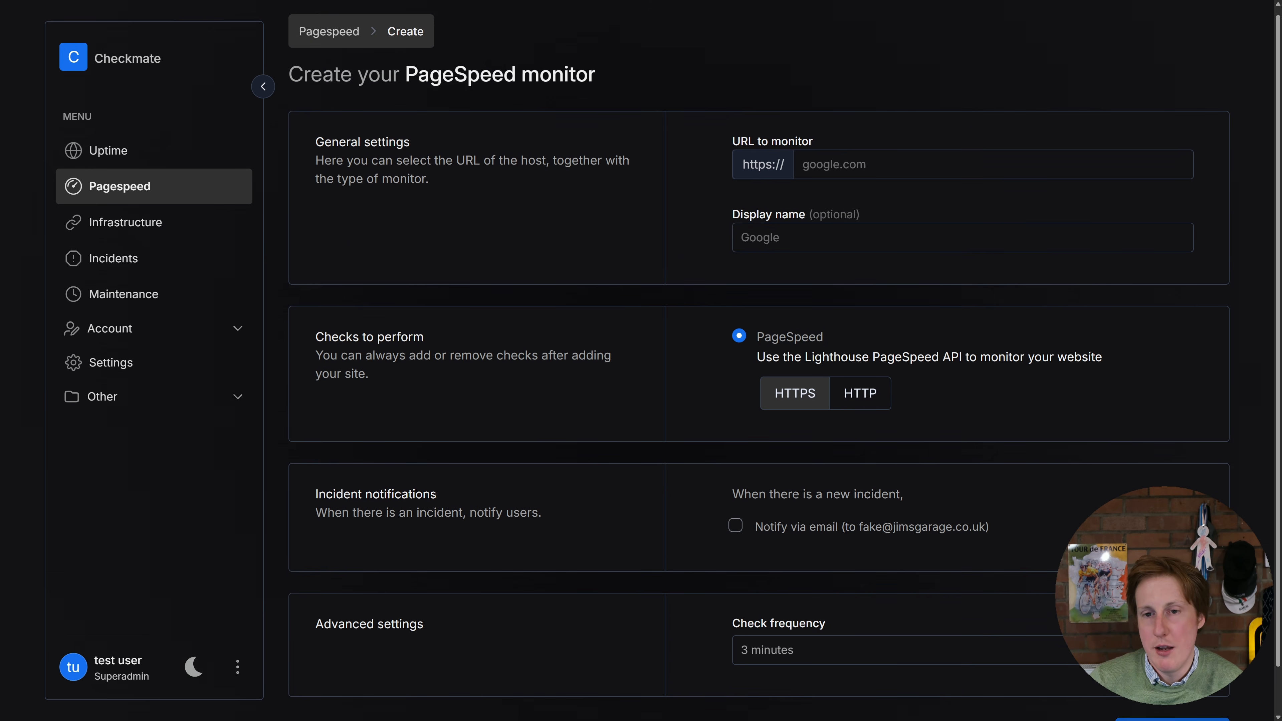
# Start a new infrastructure monitor, and from the Checkmate docs' Infrastructure monitor page in the browser open the Server monitoring agent guide
pyautogui.click(142, 231)
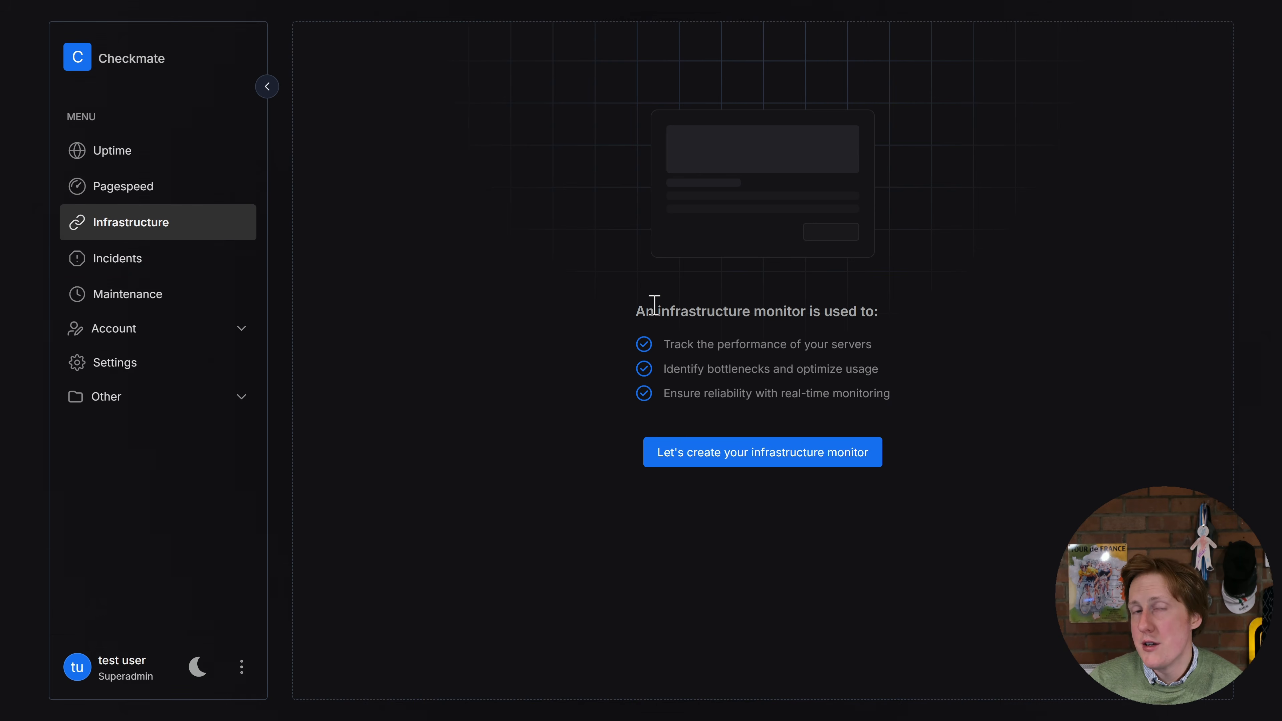
pyautogui.click(765, 460)
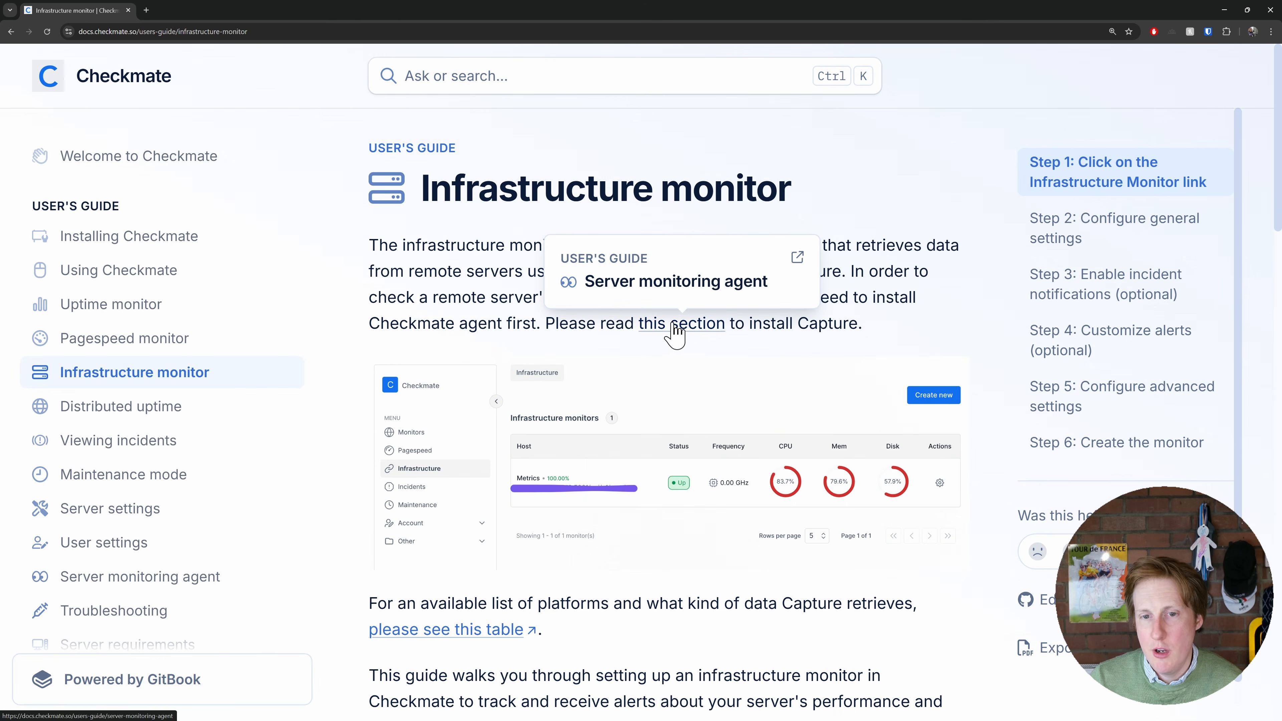
pyautogui.click(676, 326)
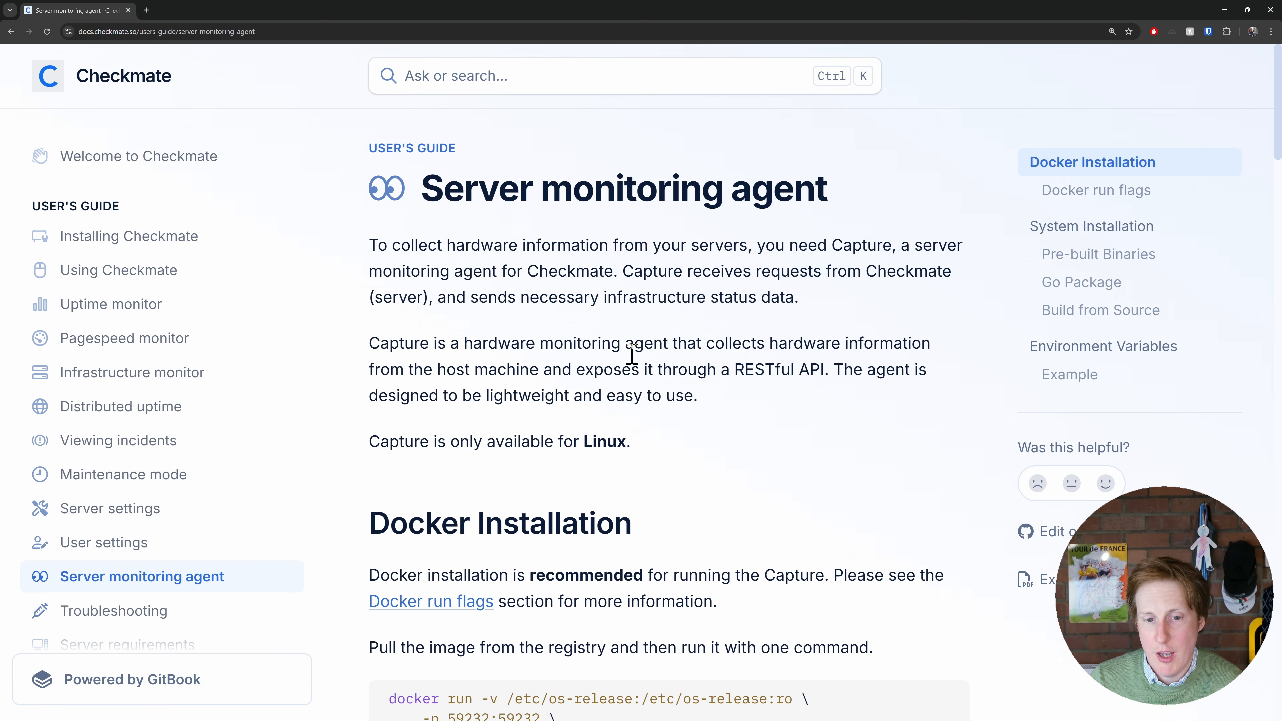
# Examine Capture's Docker installation command, its API_SECRET placeholder, the Docker run flags and the system installation section in the guide
pyautogui.scroll(-4, 611, 389)
pyautogui.scroll(-2, 614, 376)
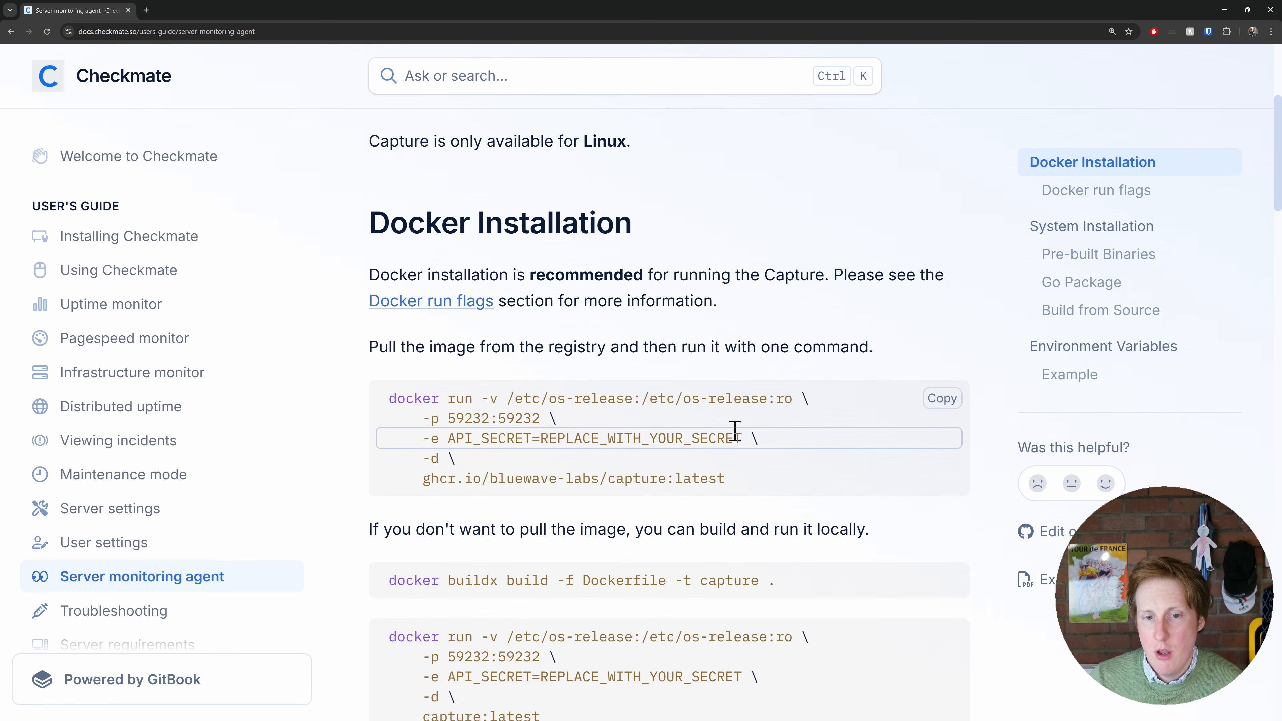
pyautogui.moveTo(739, 478); pyautogui.dragTo(373, 399)
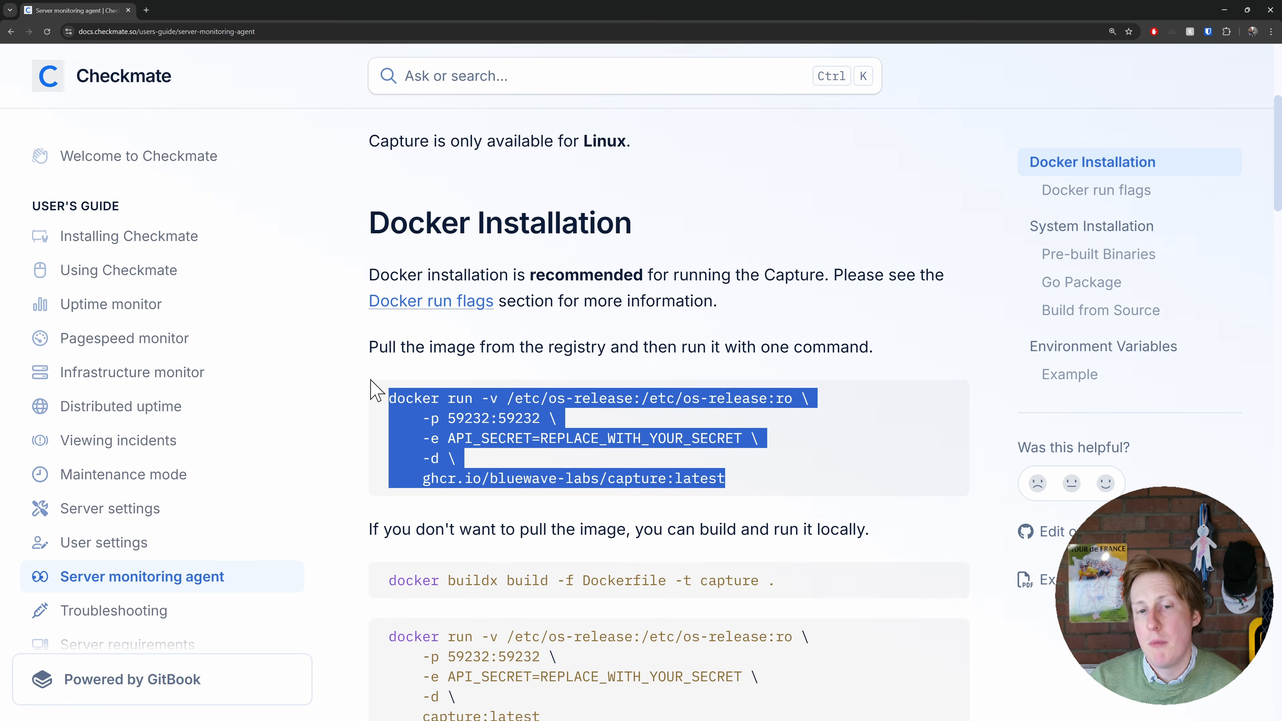
pyautogui.click(540, 440)
pyautogui.moveTo(542, 438); pyautogui.dragTo(744, 439)
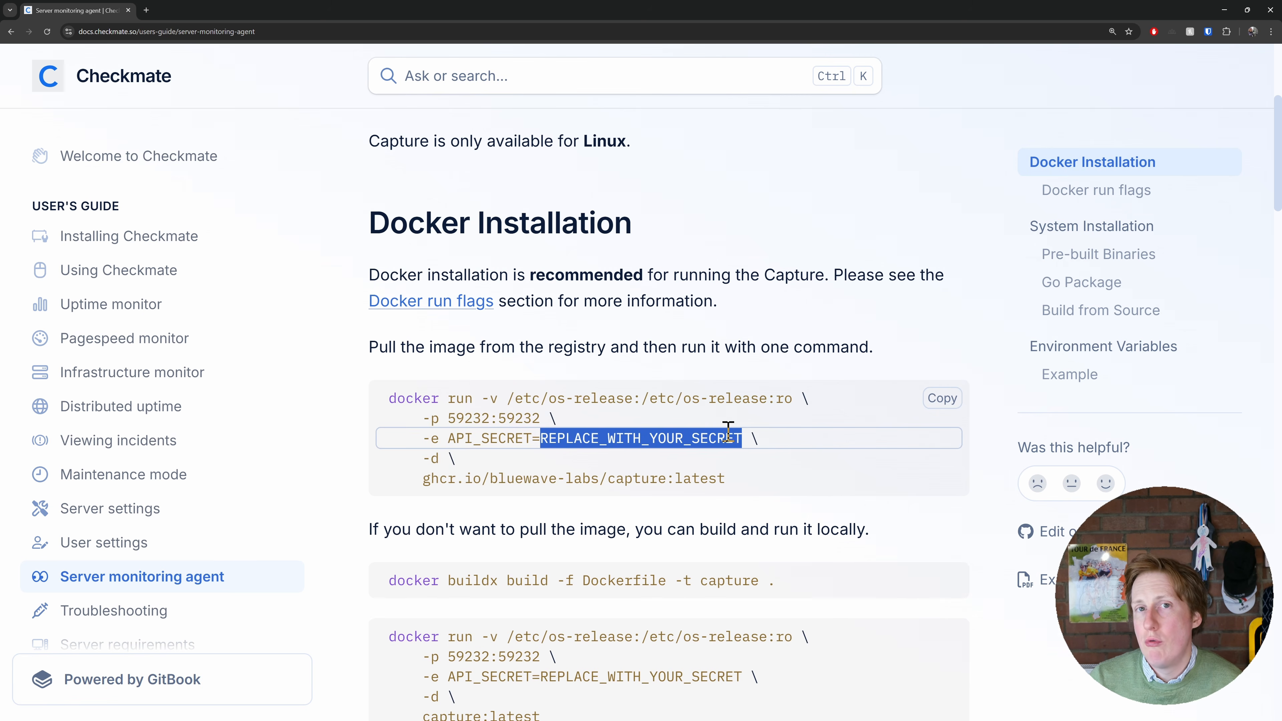
pyautogui.scroll(-1, 706, 515)
pyautogui.scroll(-5, 705, 515)
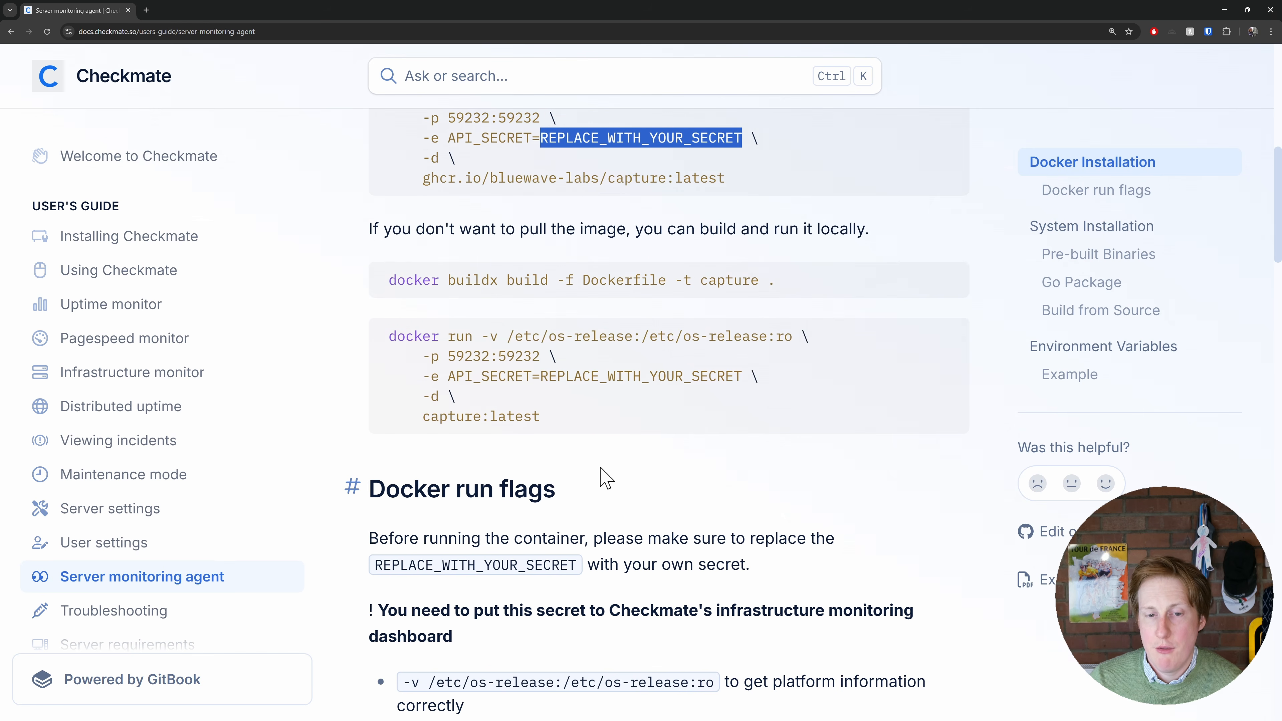
pyautogui.scroll(-12, 605, 477)
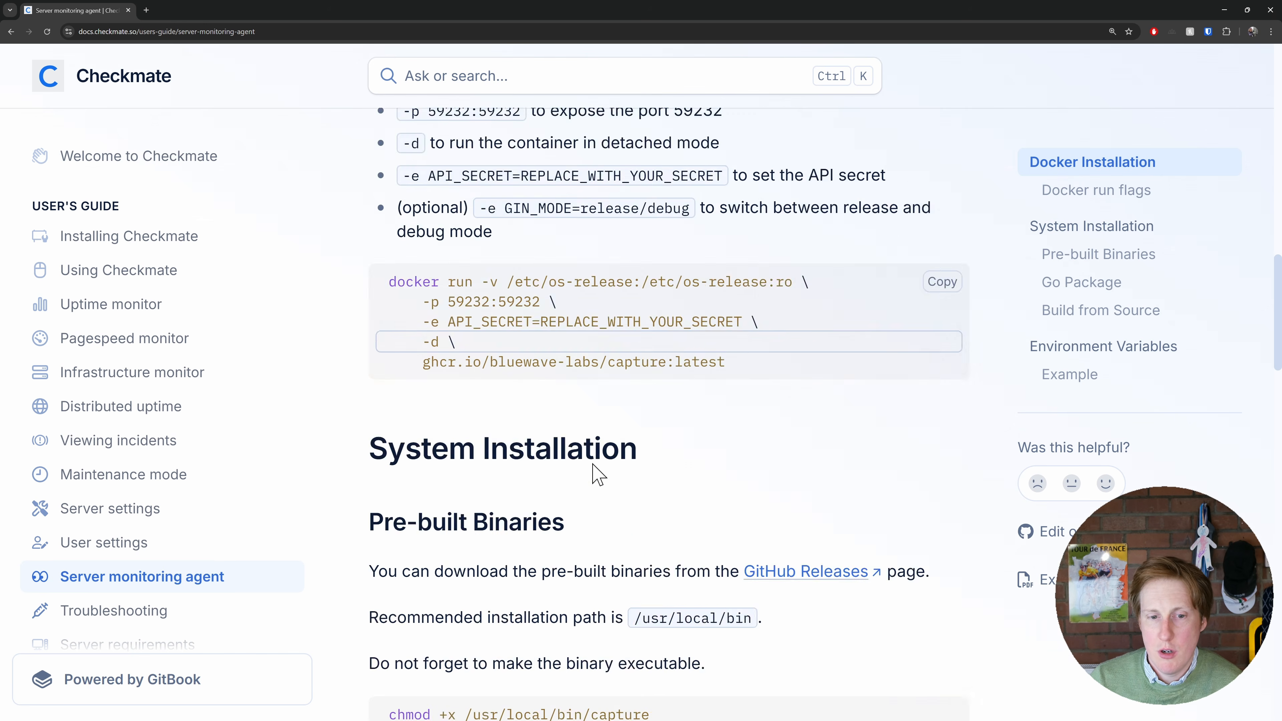
pyautogui.scroll(-2, 597, 474)
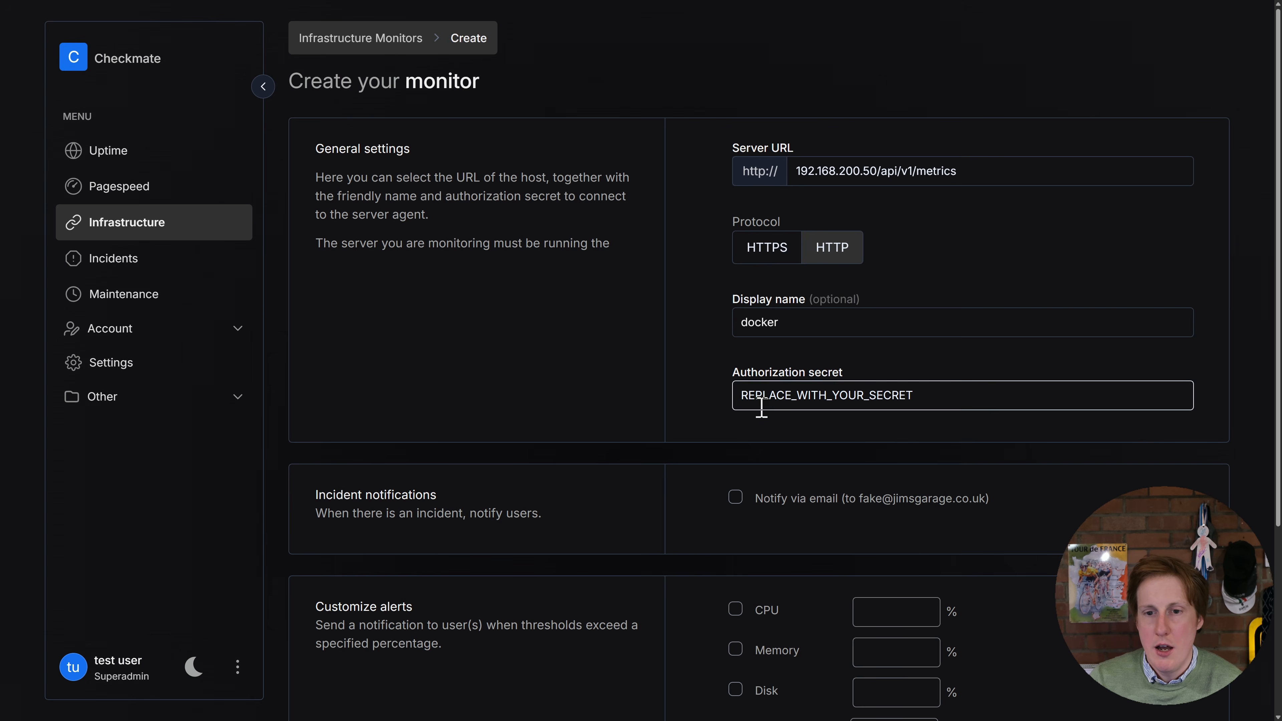
# Review the authorization secret and the Customize alerts section of the docker infrastructure monitor's form
pyautogui.moveTo(741, 401); pyautogui.dragTo(927, 397)
pyautogui.click(930, 412)
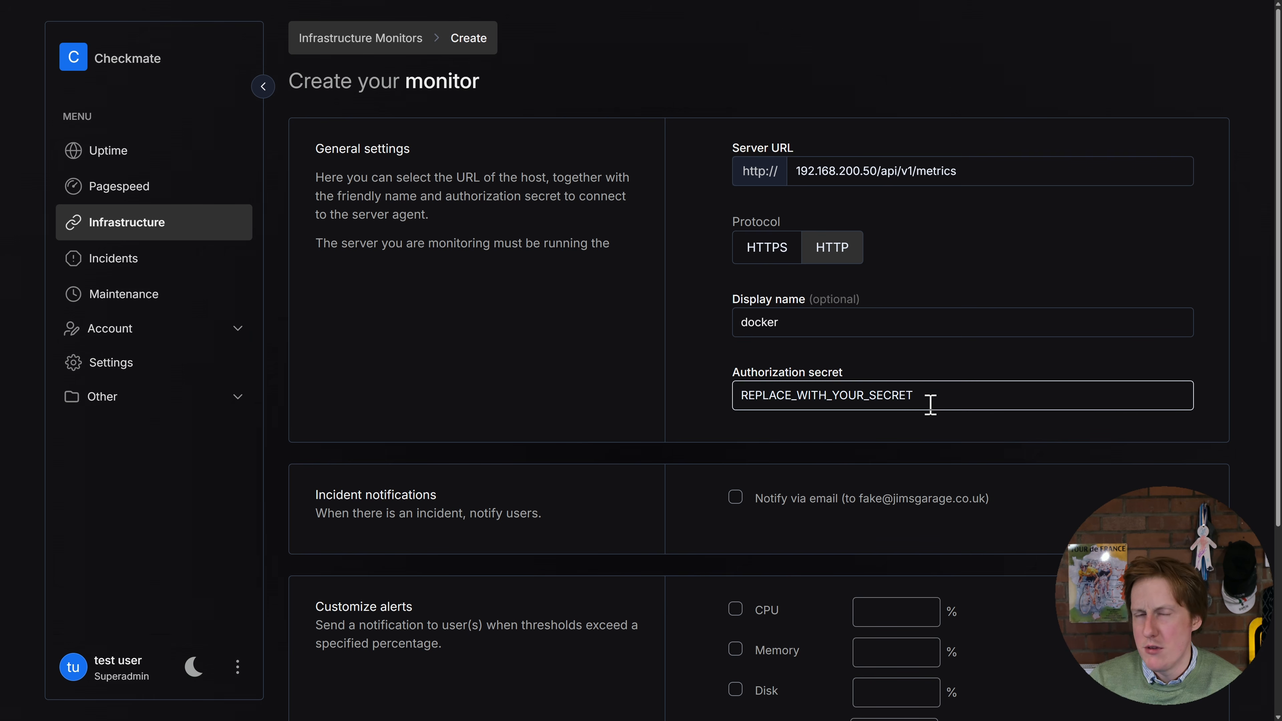
pyautogui.scroll(-4, 869, 399)
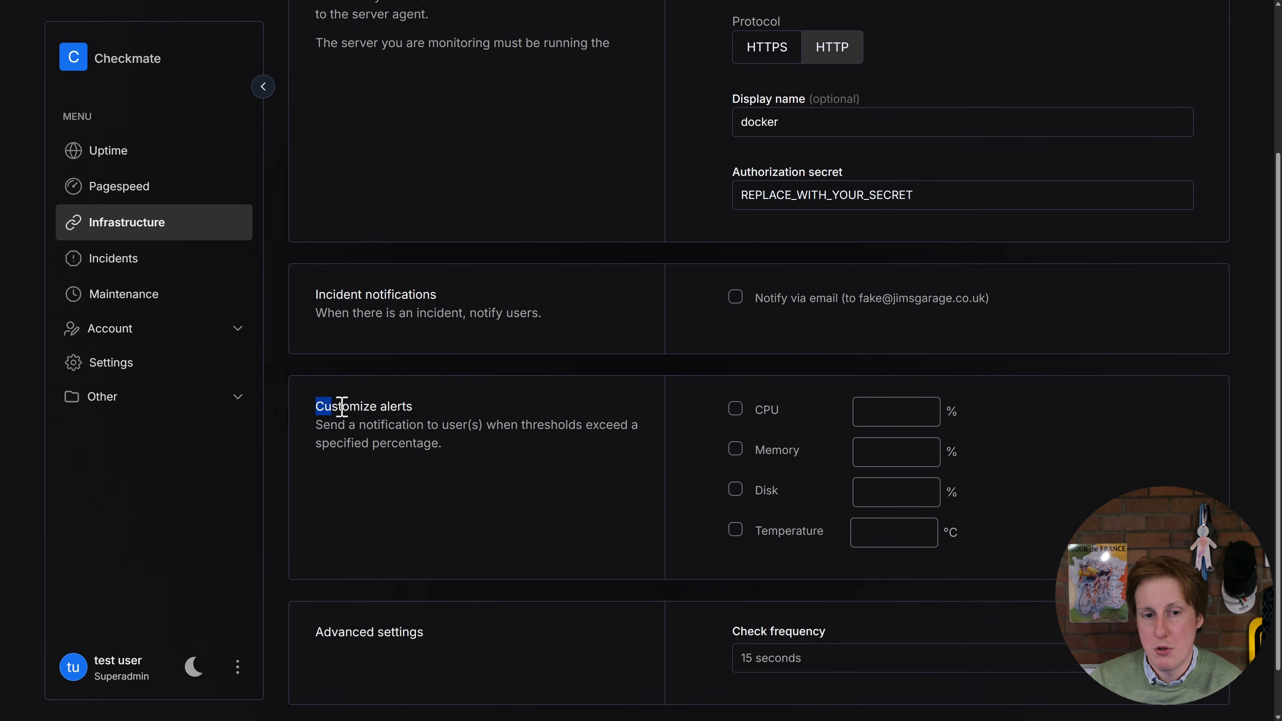
pyautogui.moveTo(317, 405); pyautogui.dragTo(463, 425)
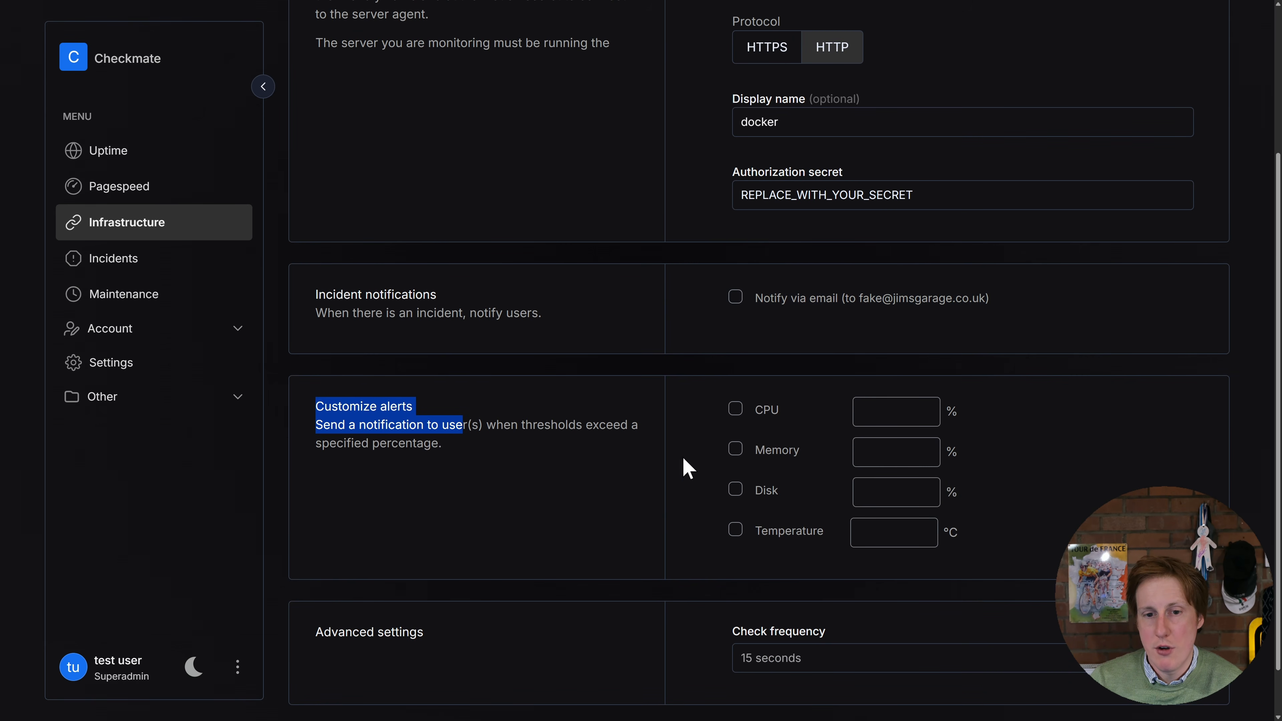
# Enable a CPU alert with a 75% threshold for the docker infrastructure monitor, keep the 15 seconds check frequency and submit the monitor for creation
pyautogui.click(729, 417)
pyautogui.click(884, 407)
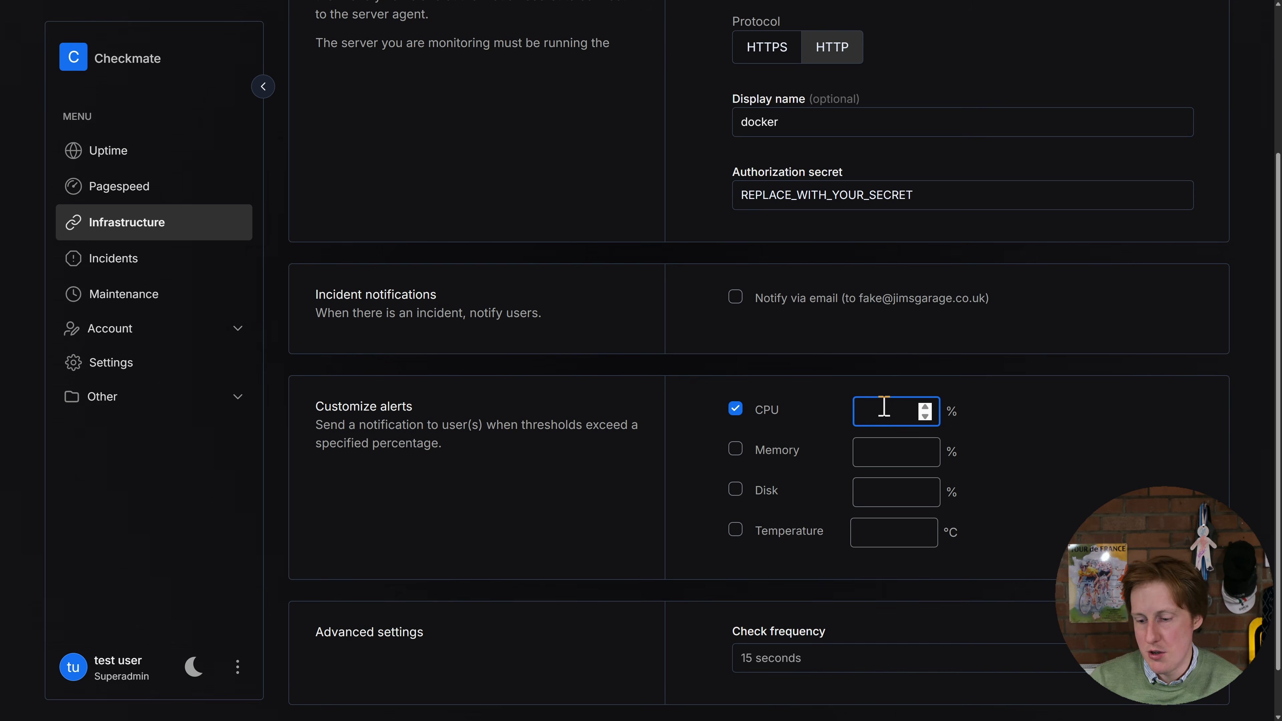
pyautogui.write('75')
pyautogui.click(1055, 419)
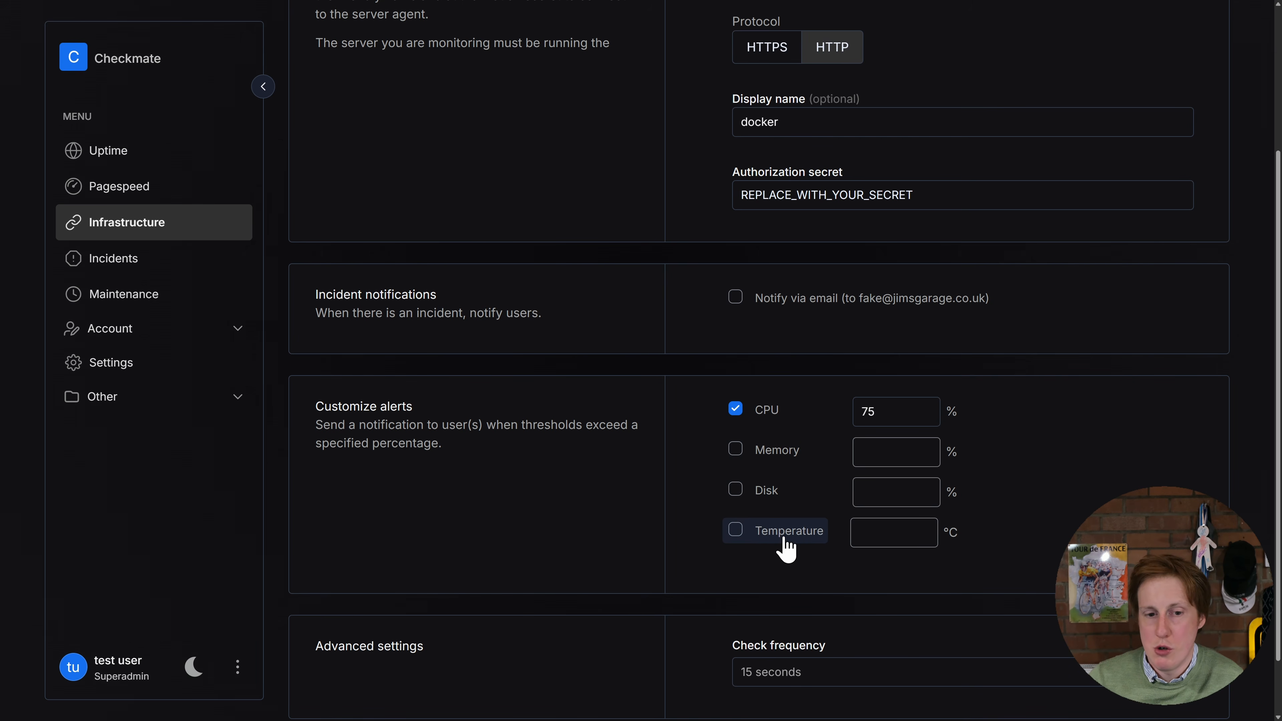
pyautogui.scroll(-2, 786, 550)
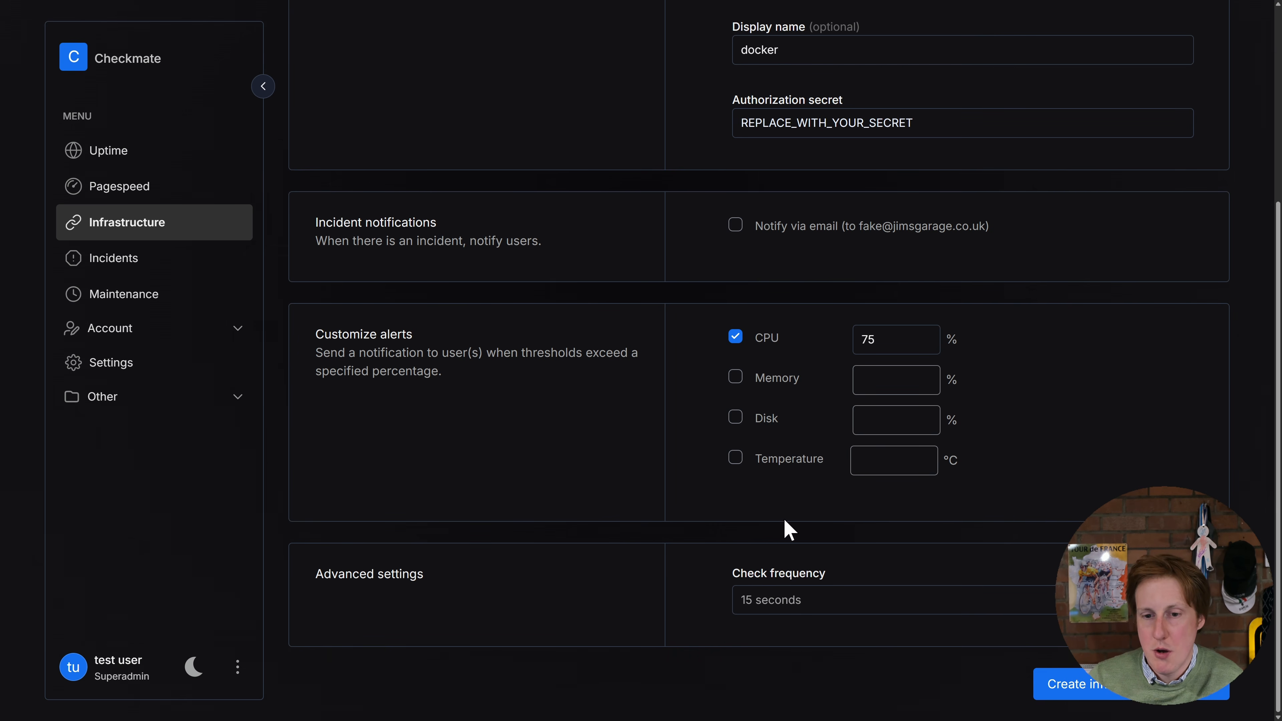
pyautogui.click(1085, 690)
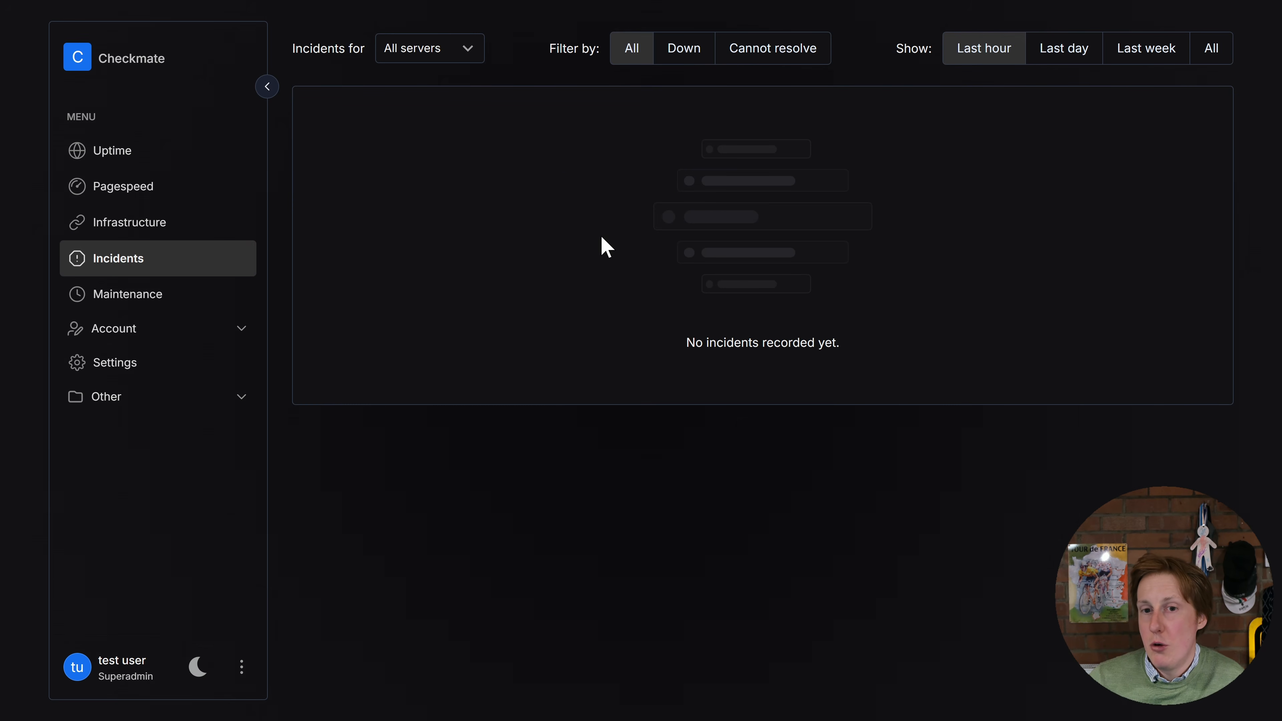
# View the Maintenance page and the account's list of team members
pyautogui.click(152, 300)
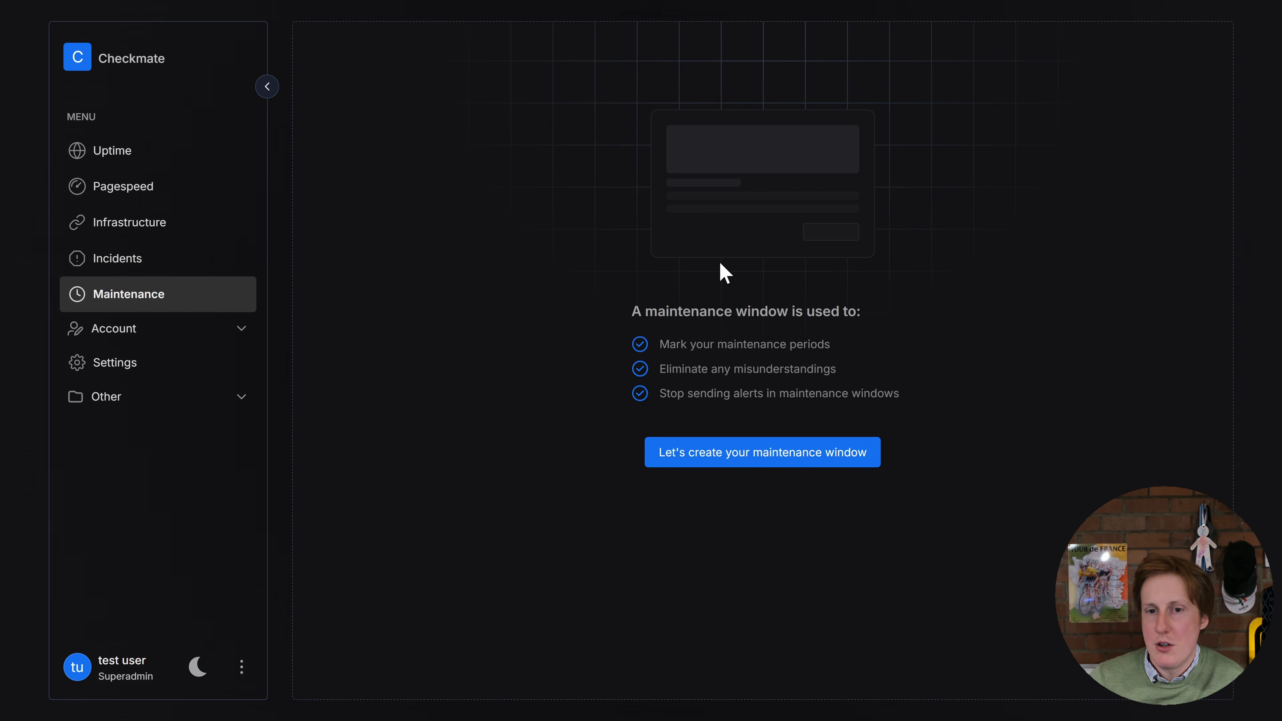
pyautogui.click(213, 345)
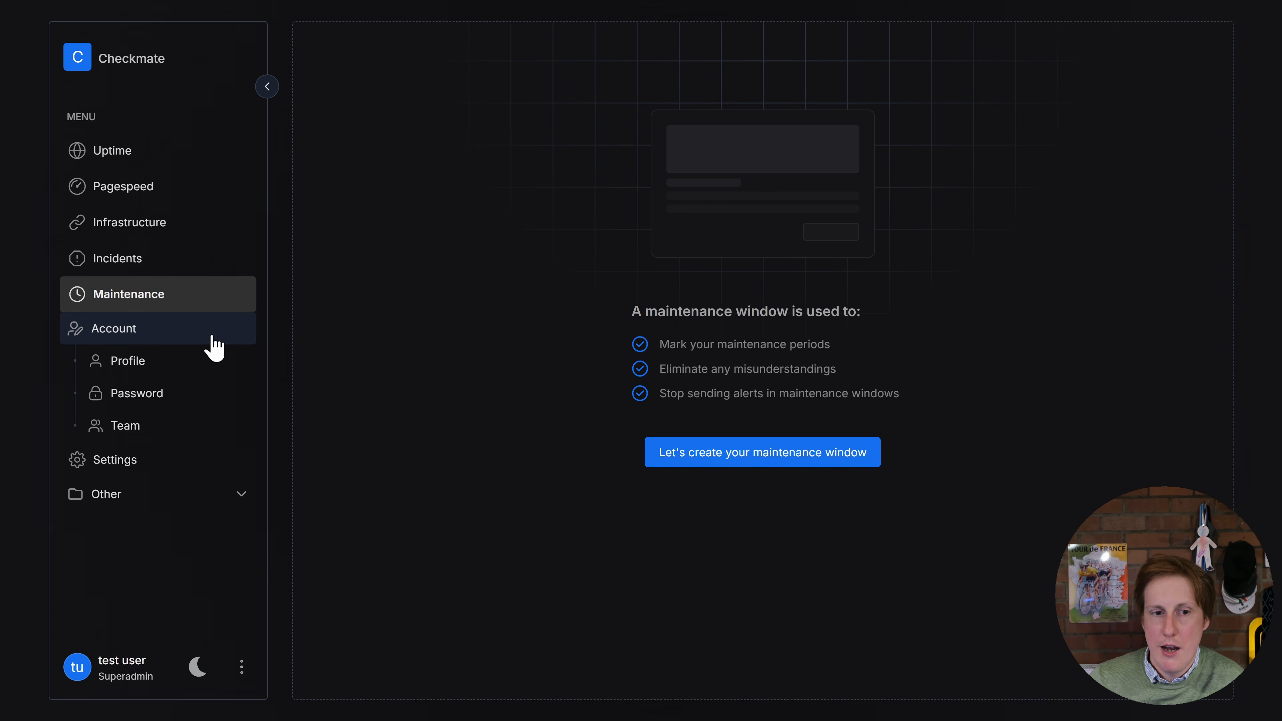
pyautogui.click(178, 428)
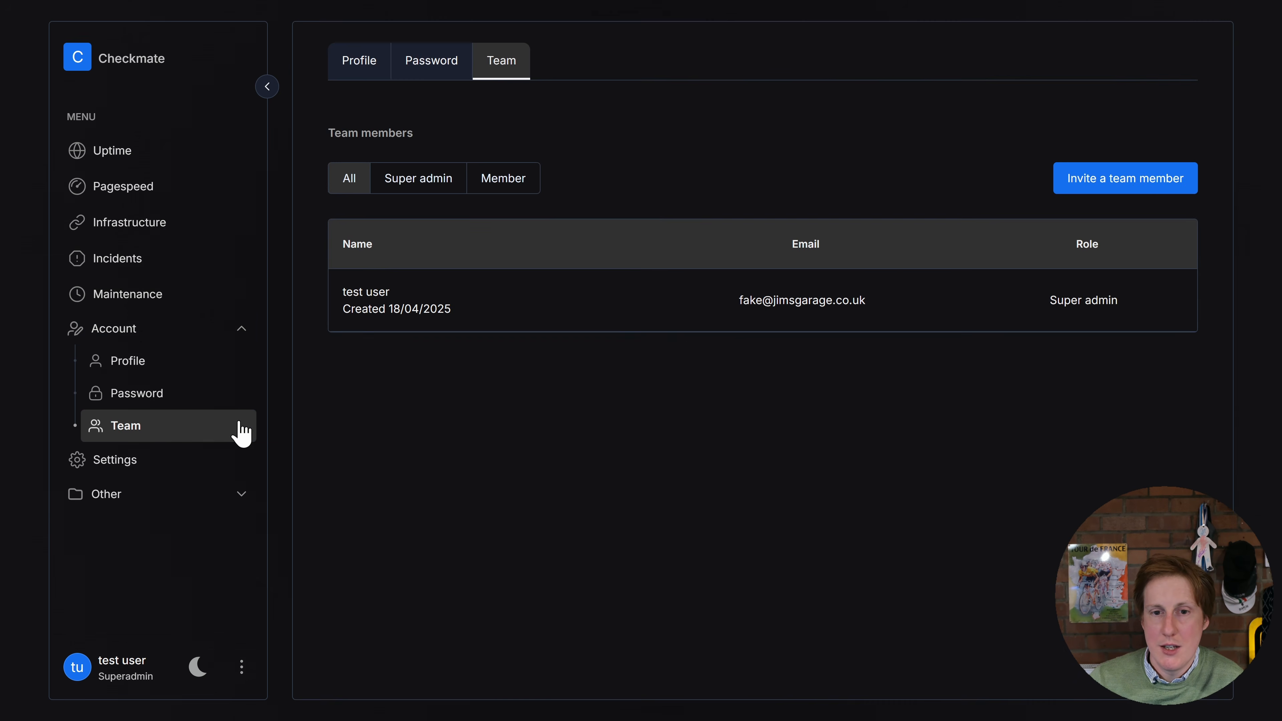
# Examine the email field and role choices for inviting a new team member, and cancel the invitation
pyautogui.click(1125, 183)
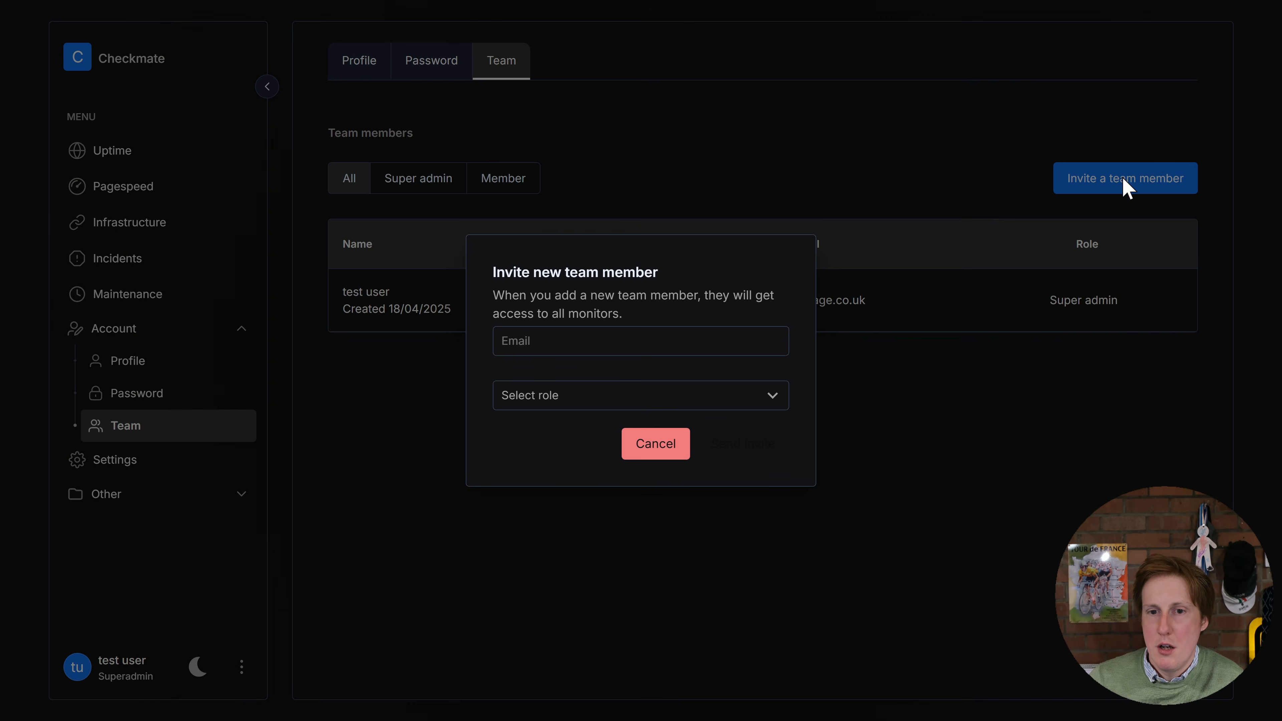
pyautogui.click(599, 341)
pyautogui.click(612, 399)
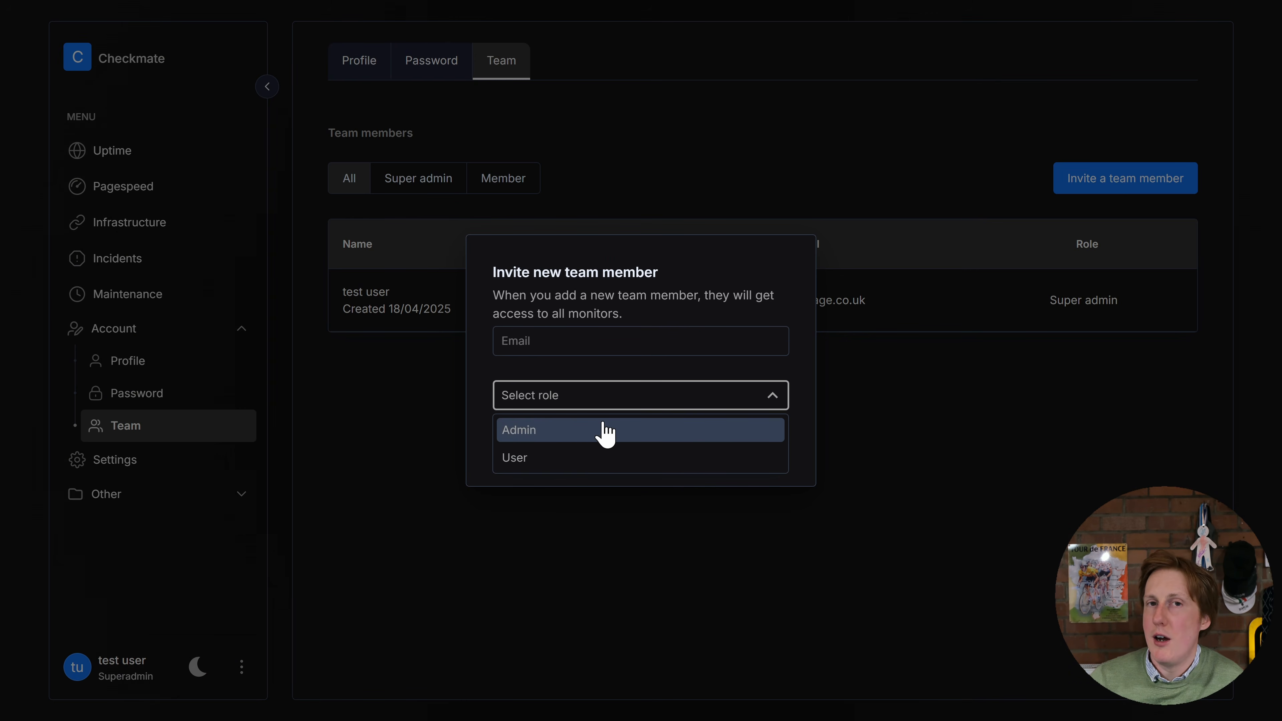
pyautogui.click(585, 360)
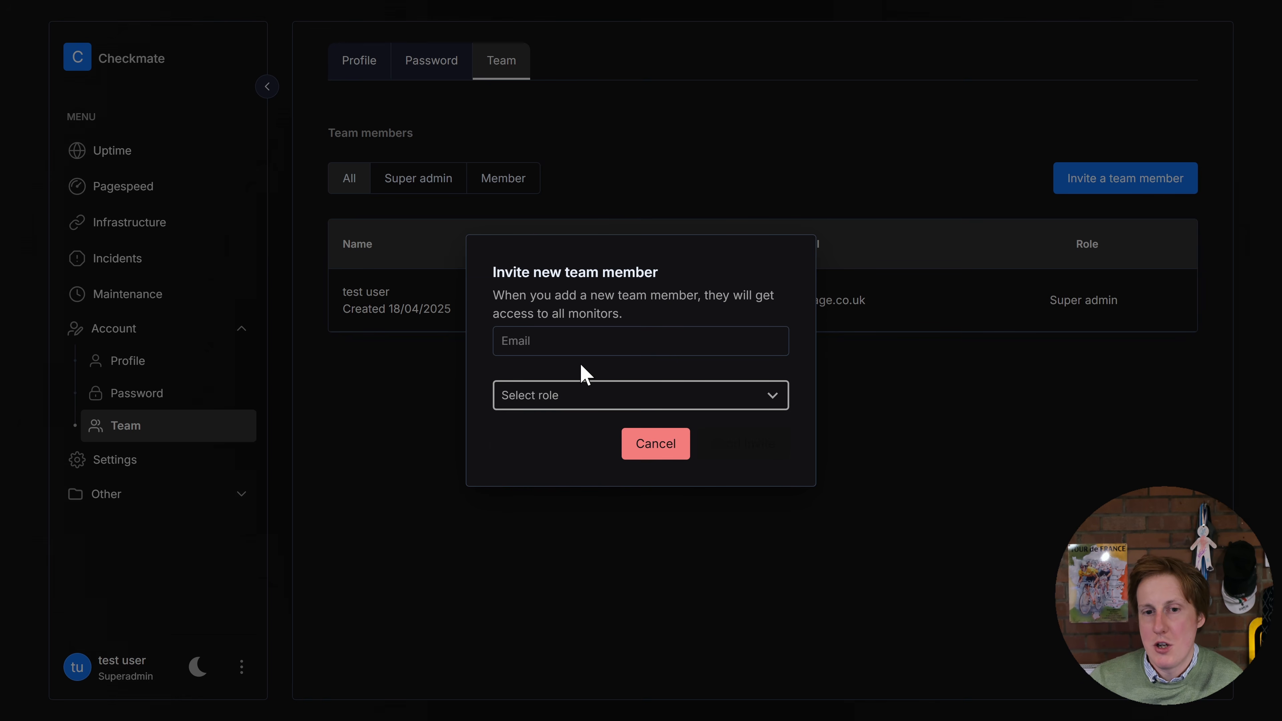
pyautogui.click(652, 453)
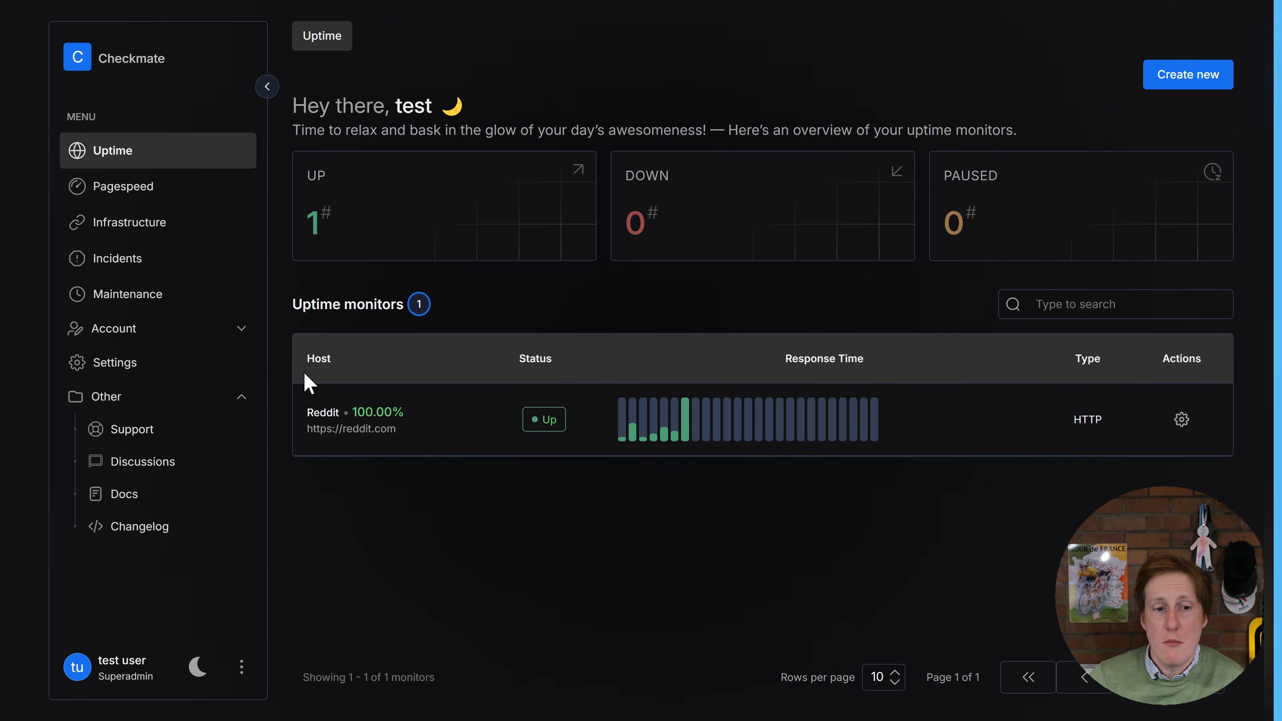
# Add the demo monitors through Checkmate's settings and view them in the uptime monitors overview
pyautogui.click(129, 366)
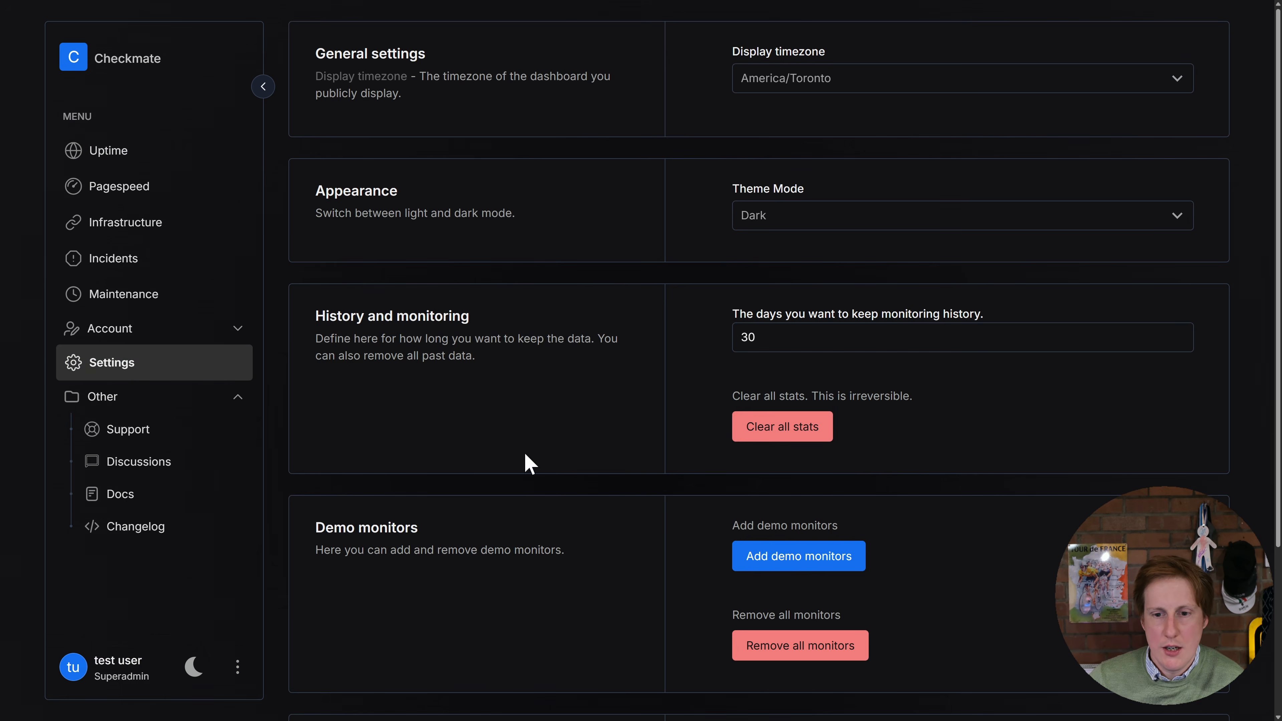
pyautogui.click(830, 566)
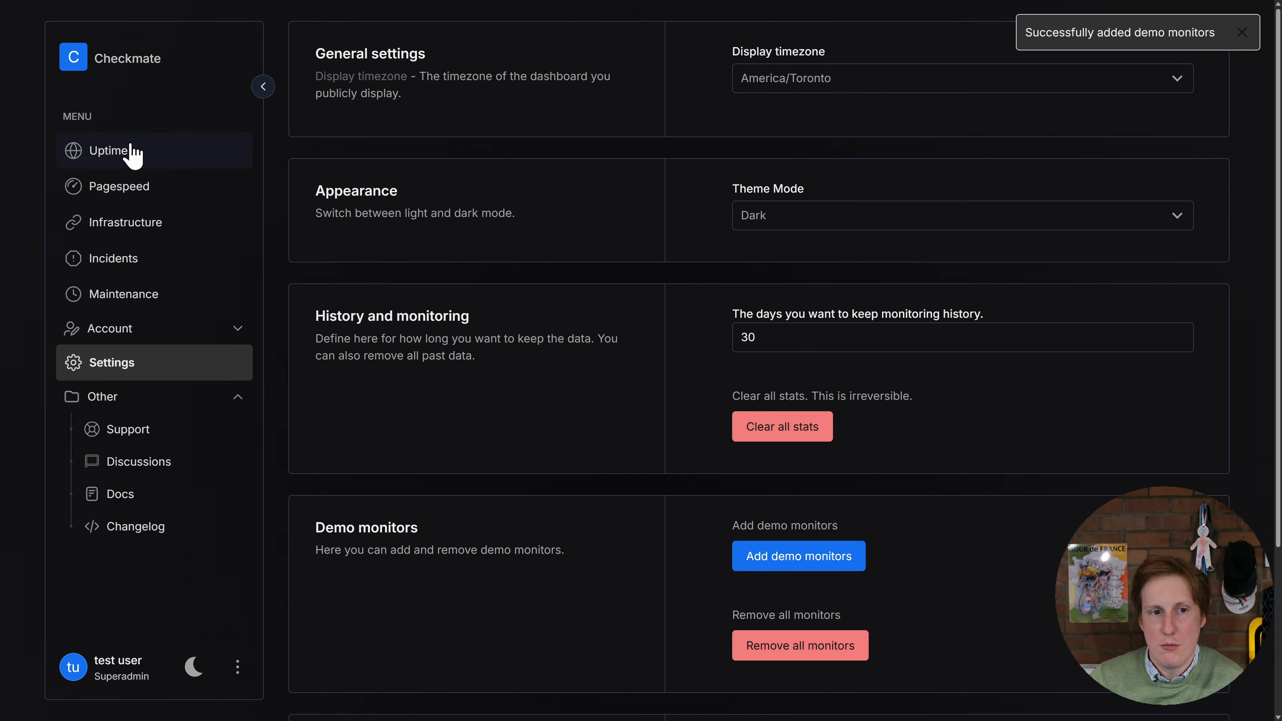
pyautogui.click(132, 154)
pyautogui.scroll(-3, 485, 386)
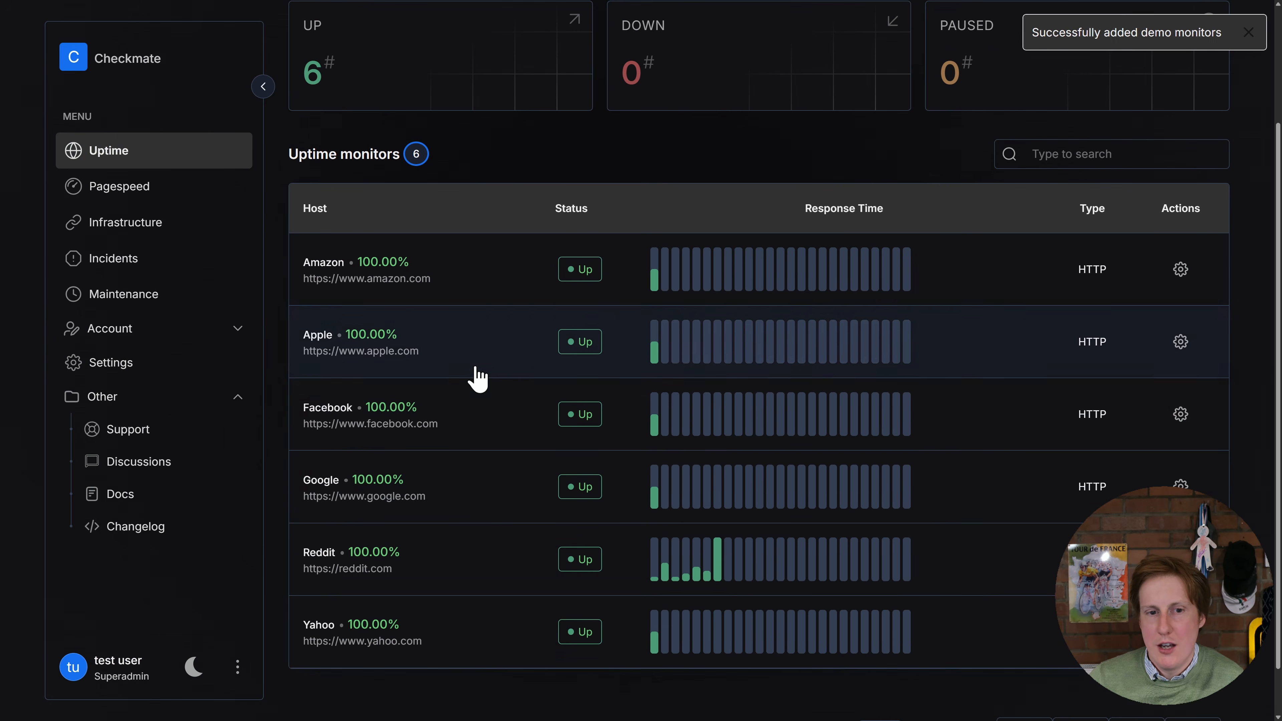